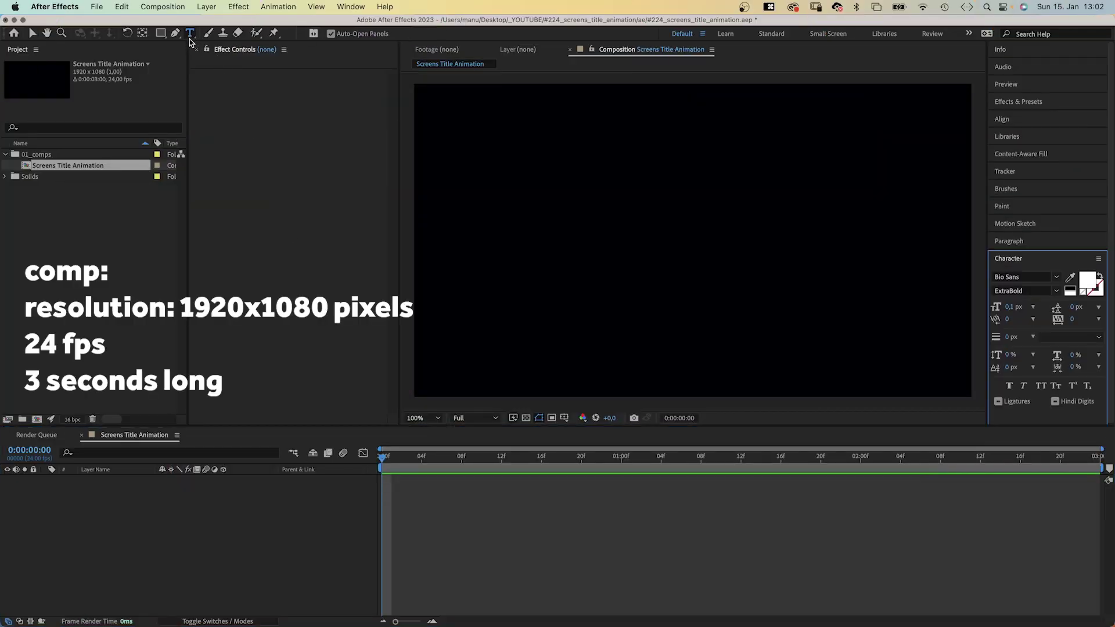
# Create a text layer reading SCREENS in the composition with a font size of 200 px
pyautogui.click(1013, 307)
pyautogui.write('200')
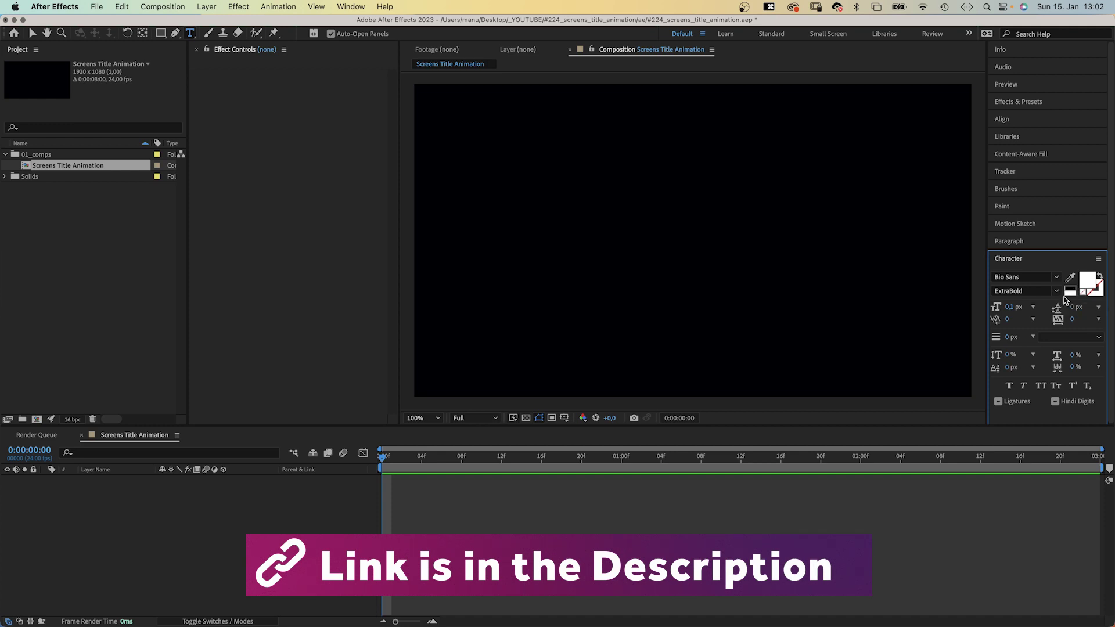
pyautogui.click(550, 272)
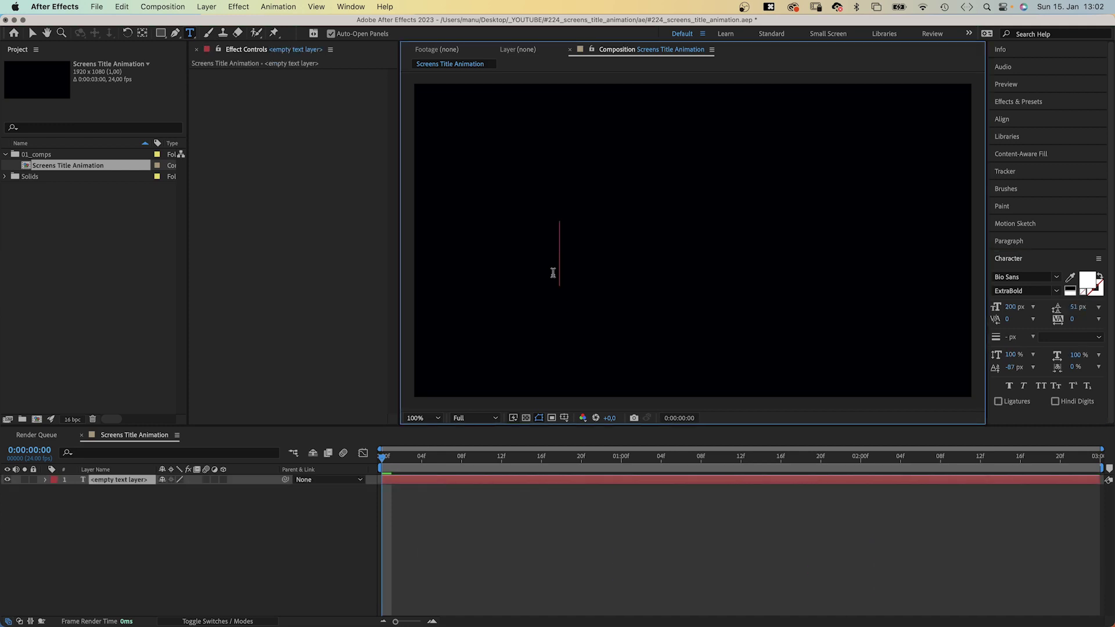
pyautogui.write('SCREENS')
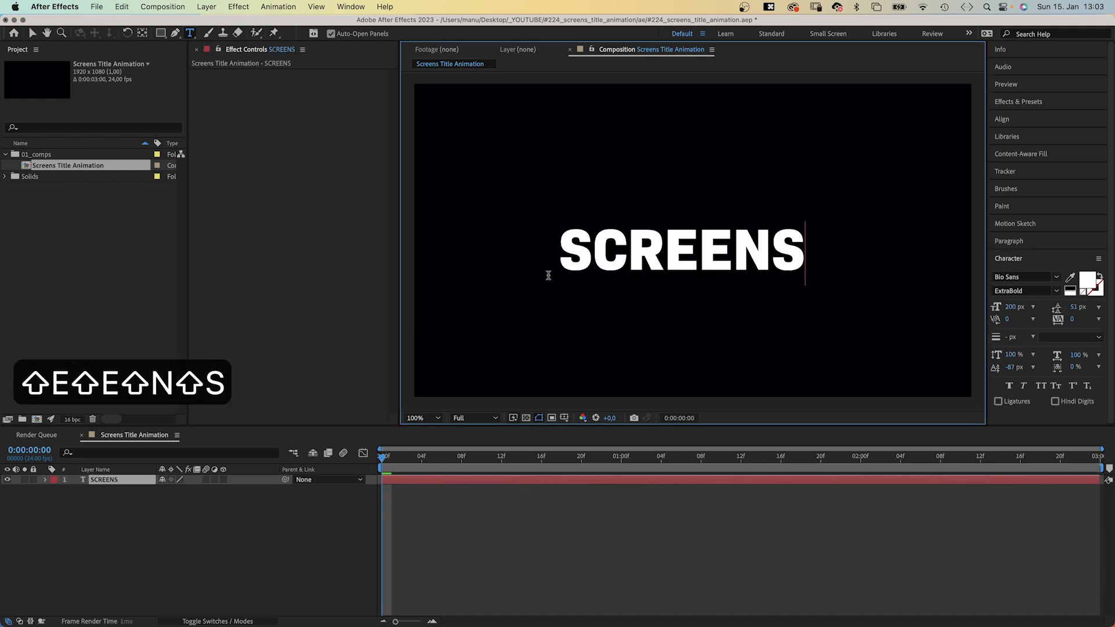
pyautogui.click(34, 34)
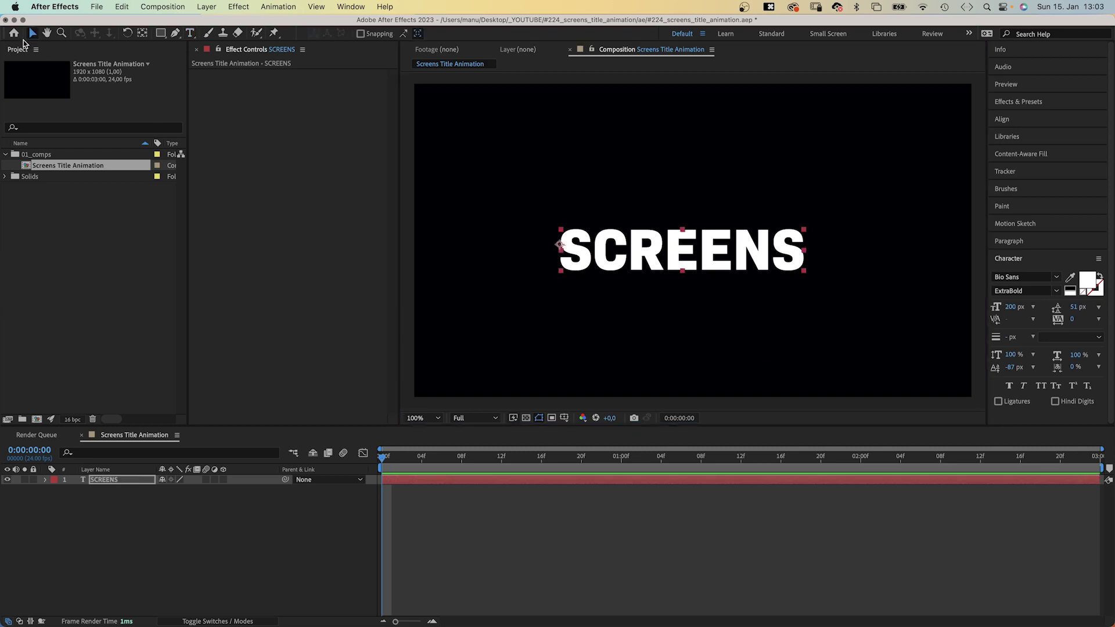
# Center the SCREENS text's paragraph alignment and align the layer to the composition's horizontal and vertical center
pyautogui.click(1031, 242)
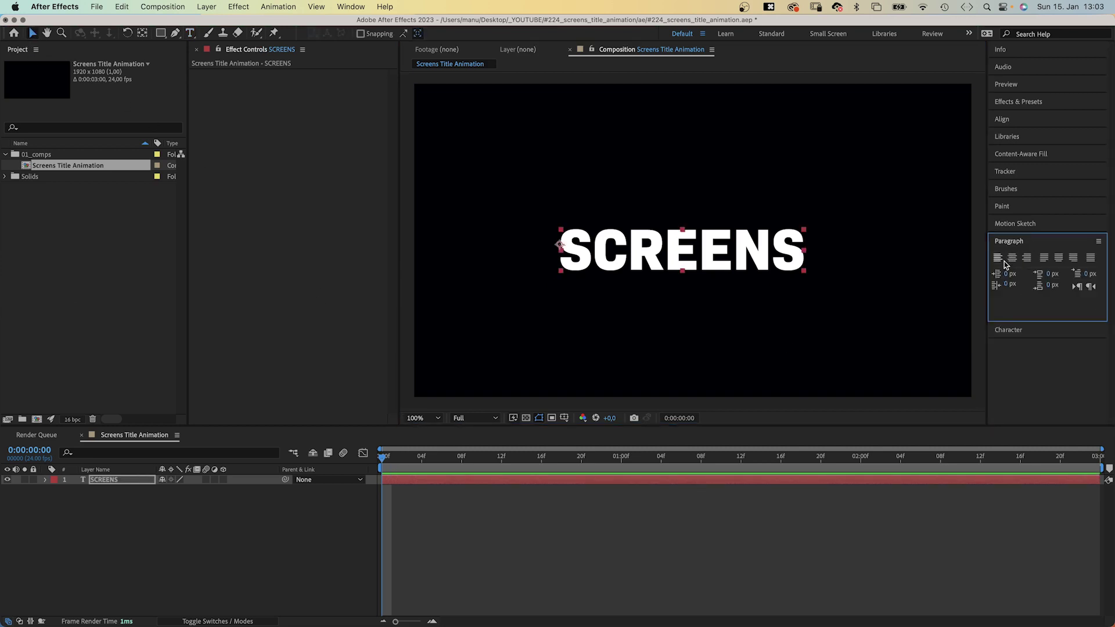
pyautogui.click(1012, 259)
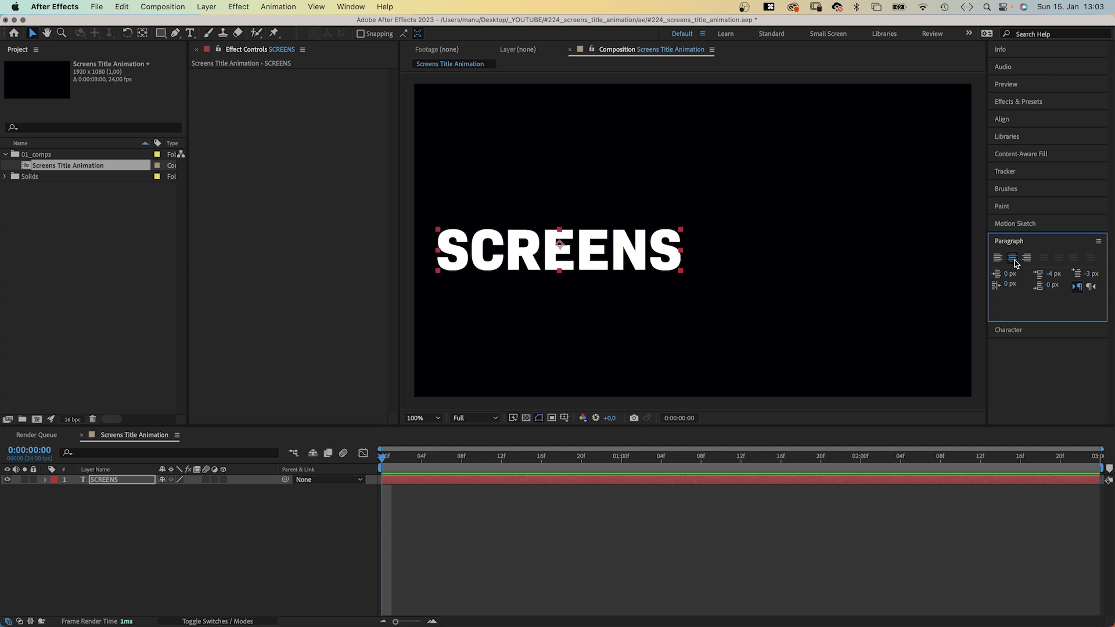
pyautogui.click(1004, 120)
pyautogui.click(1018, 149)
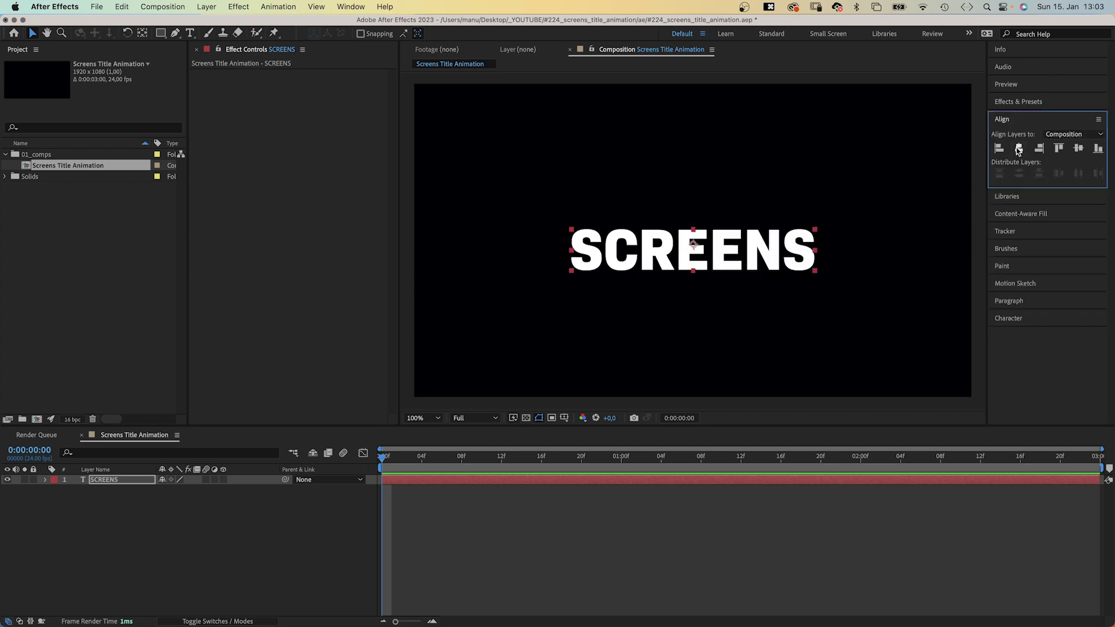
pyautogui.click(1078, 148)
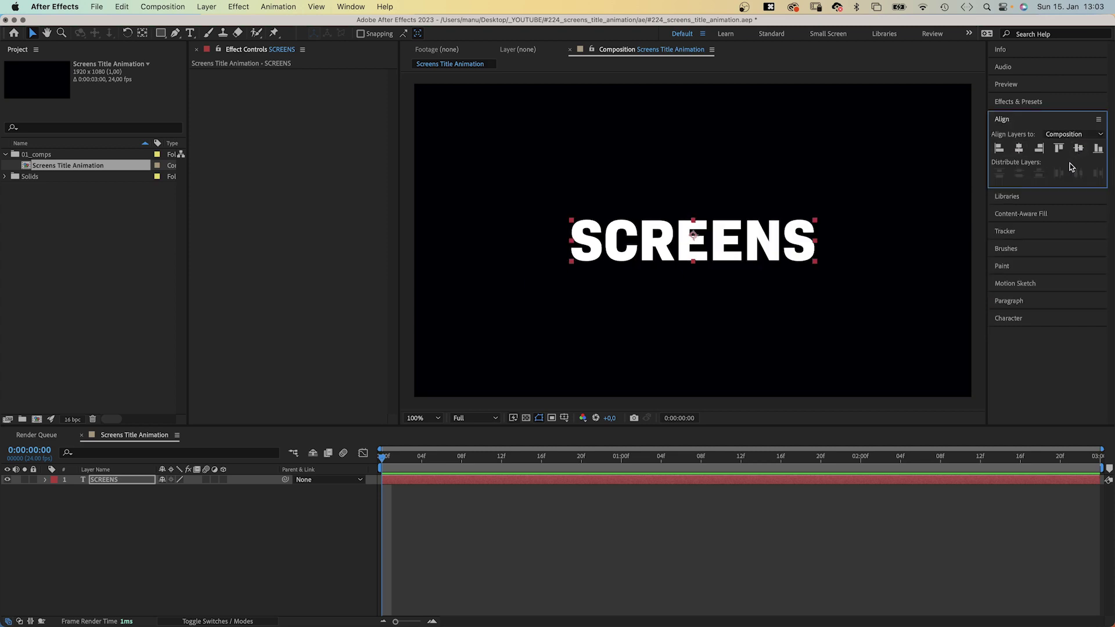
# Add a Scale keyframe at 0:00:02:23 and a Position keyframe at 0:00:00:12 to the SCREENS layer
pyautogui.click(44, 480)
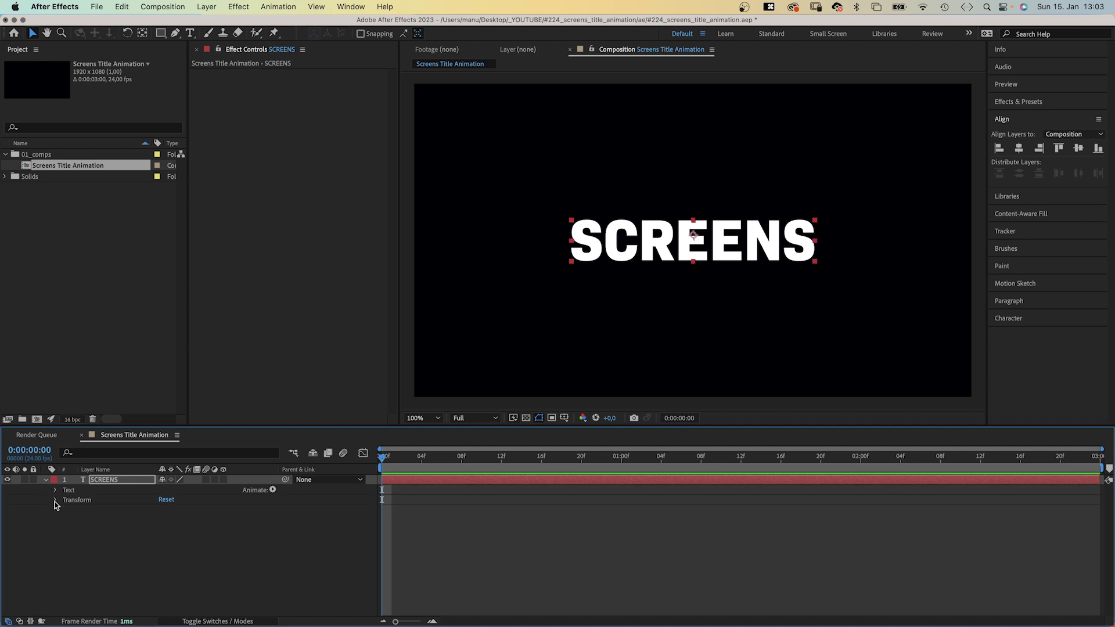
pyautogui.click(56, 501)
pyautogui.moveTo(704, 458); pyautogui.dragTo(1087, 425)
pyautogui.click(75, 529)
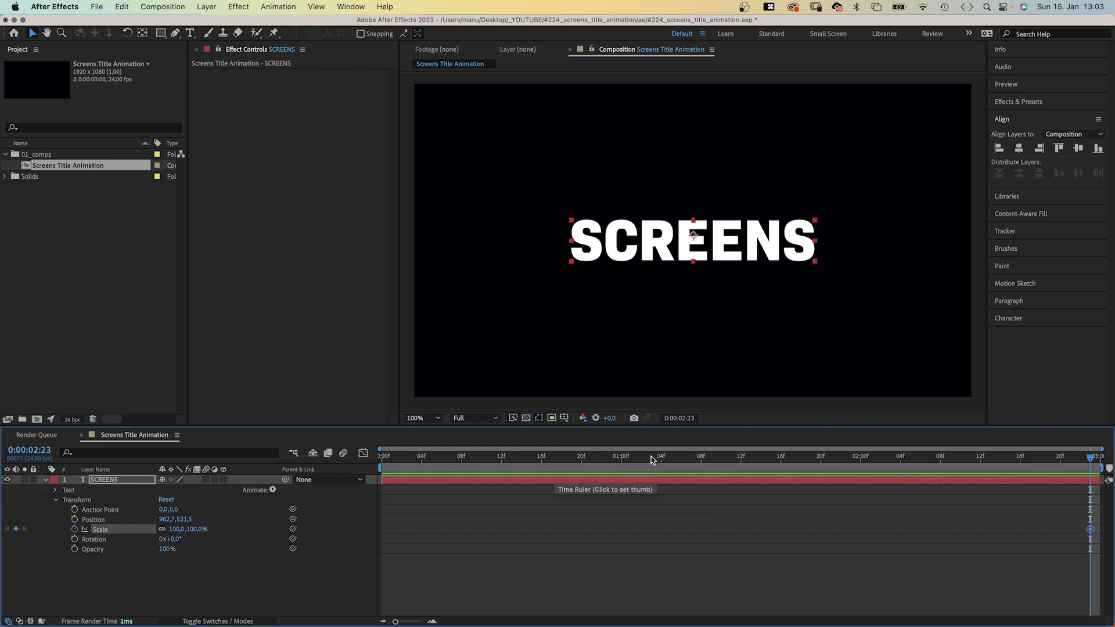
pyautogui.moveTo(651, 459); pyautogui.dragTo(502, 459)
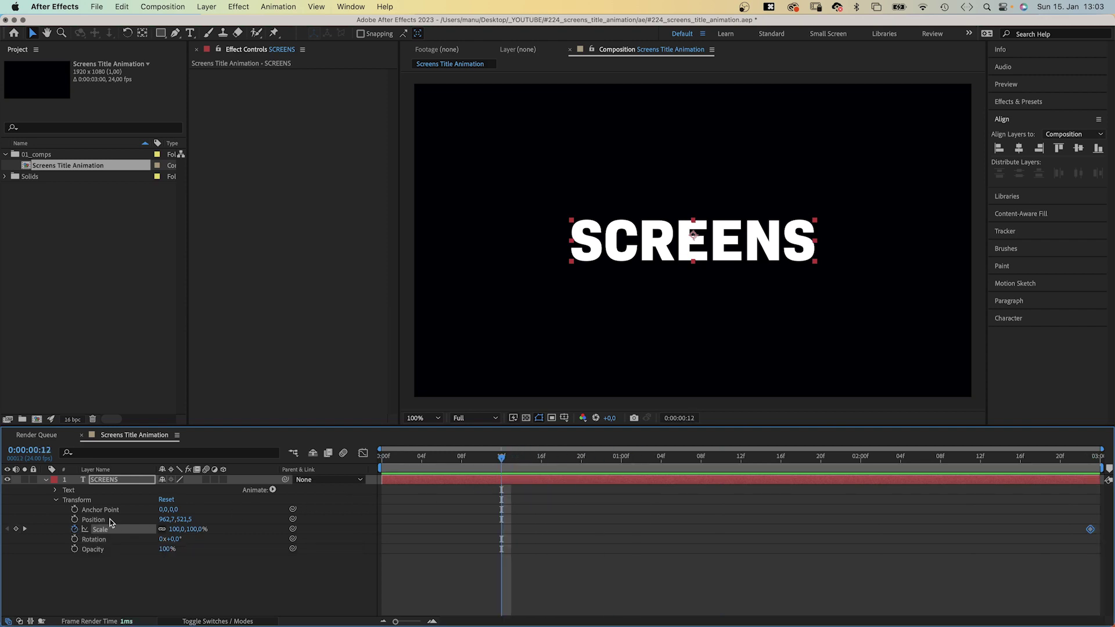
pyautogui.click(75, 520)
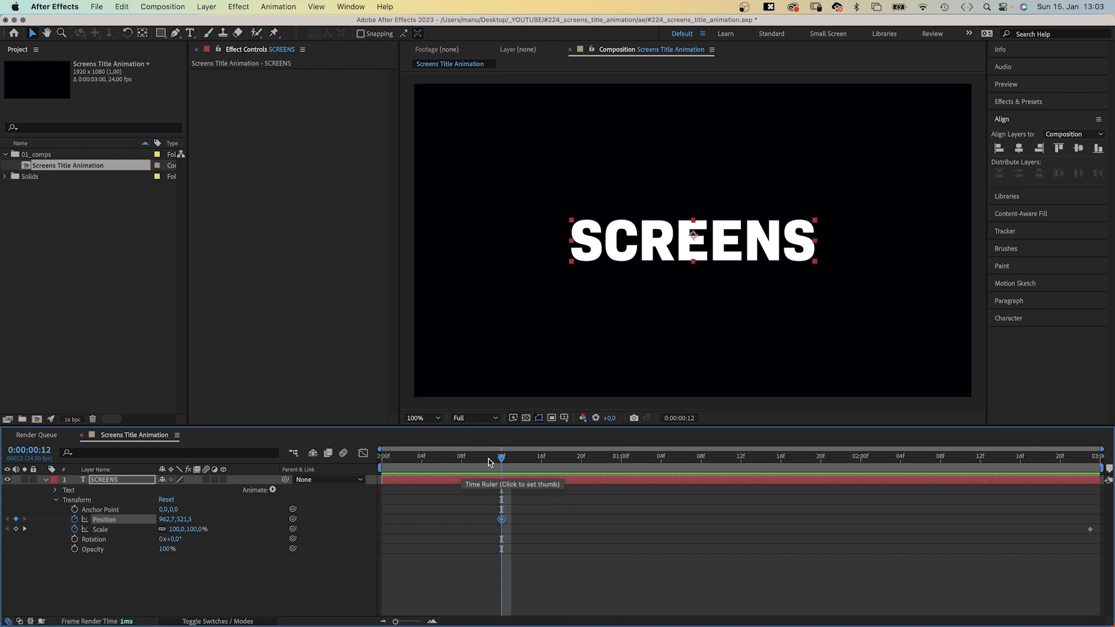
# At the first frame, set the SCREENS layer's Scale to 725% and its Position to 4189.7, 419.5
pyautogui.moveTo(501, 477); pyautogui.dragTo(312, 483)
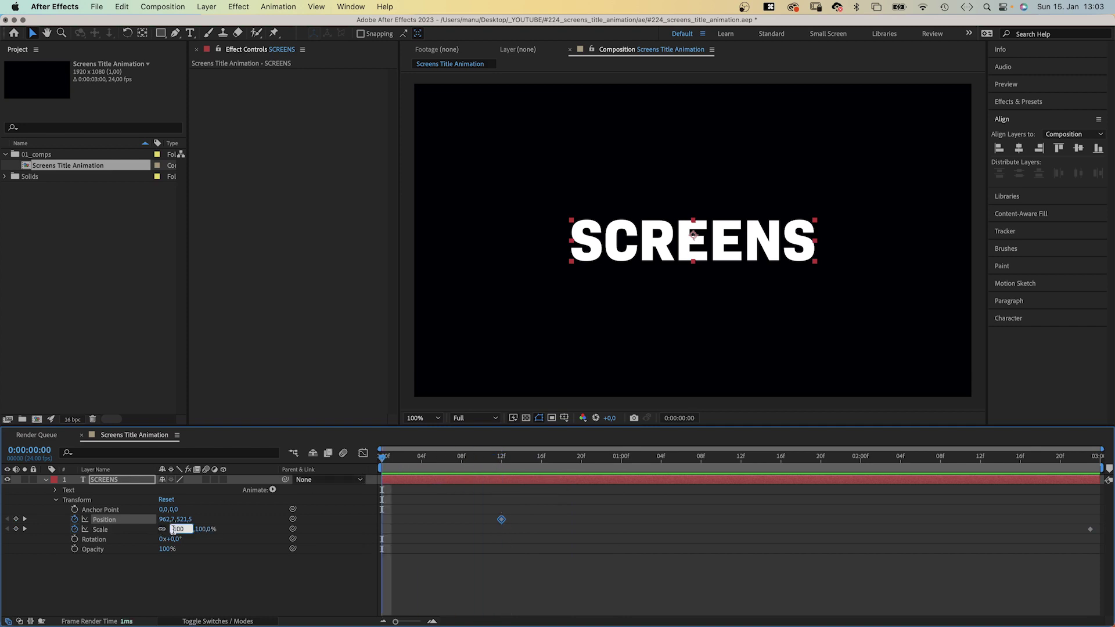
pyautogui.write('725')
pyautogui.press('Return')
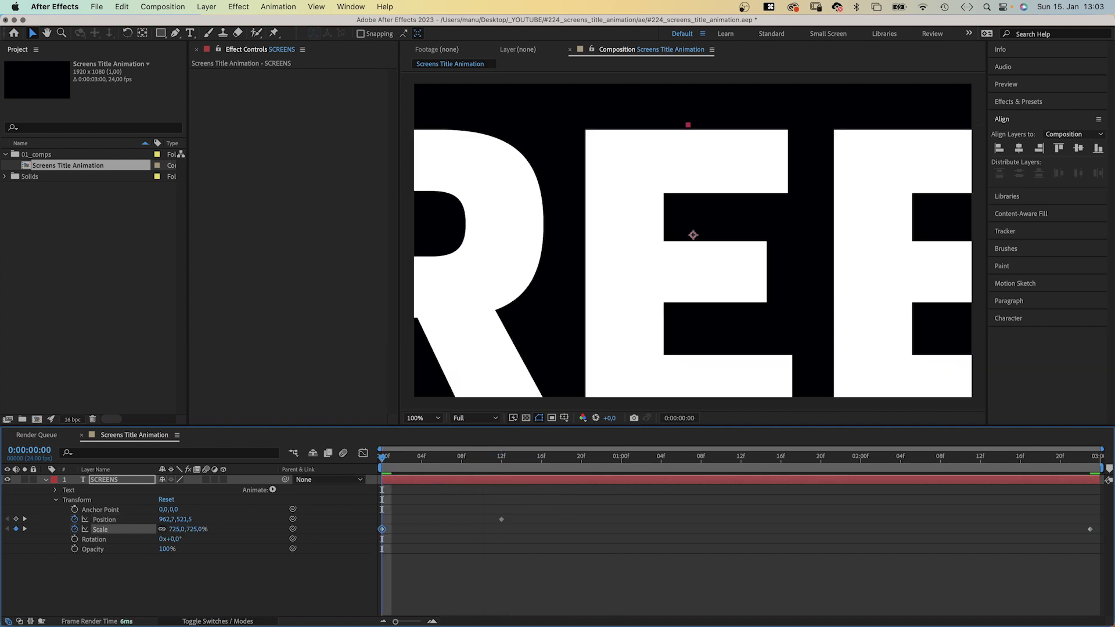
pyautogui.moveTo(162, 520)
pyautogui.mouseDown()
pyautogui.moveTo(243, 528)
pyautogui.moveTo(143, 512)
pyautogui.mouseUp()
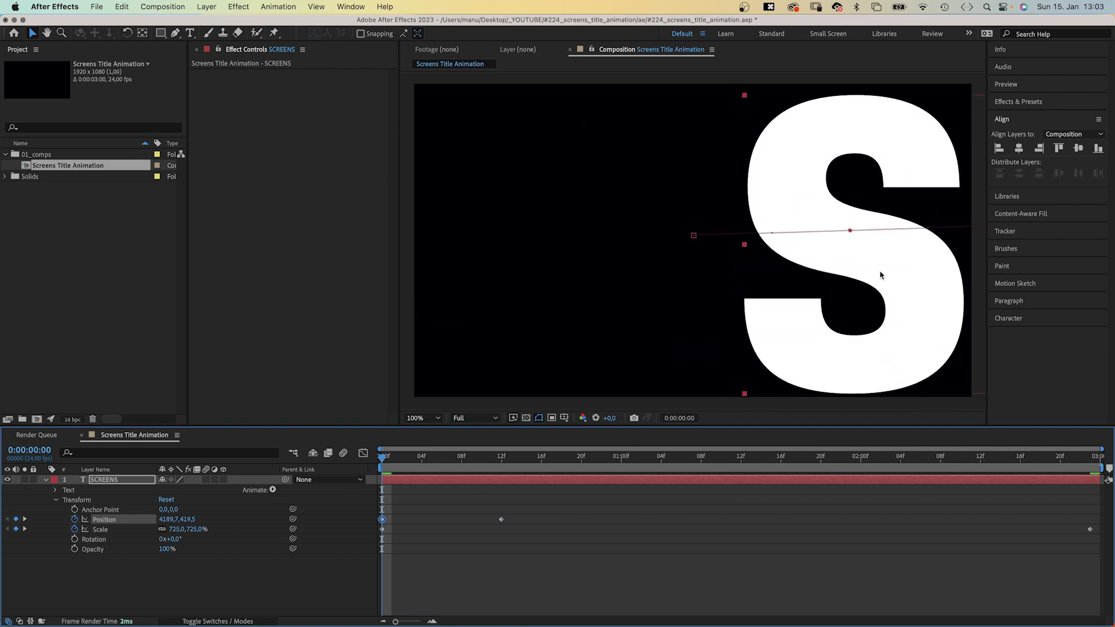
# In the speed graph, ease the Position animation from a fast start to a slow finish, and adjust the Scale curve
pyautogui.click(362, 453)
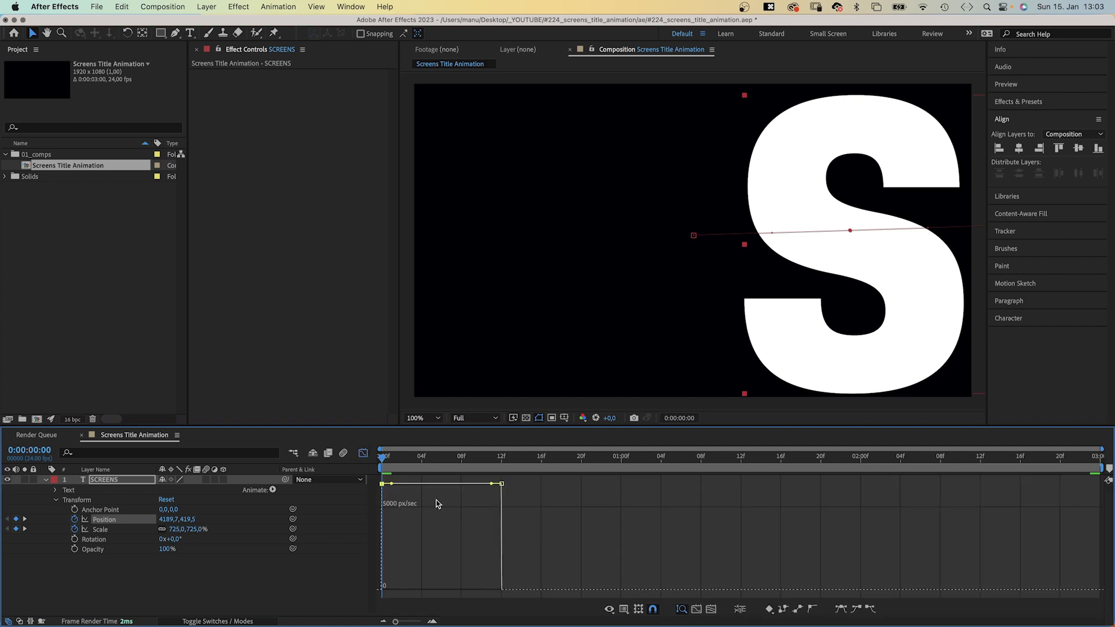
pyautogui.click(623, 610)
pyautogui.click(666, 514)
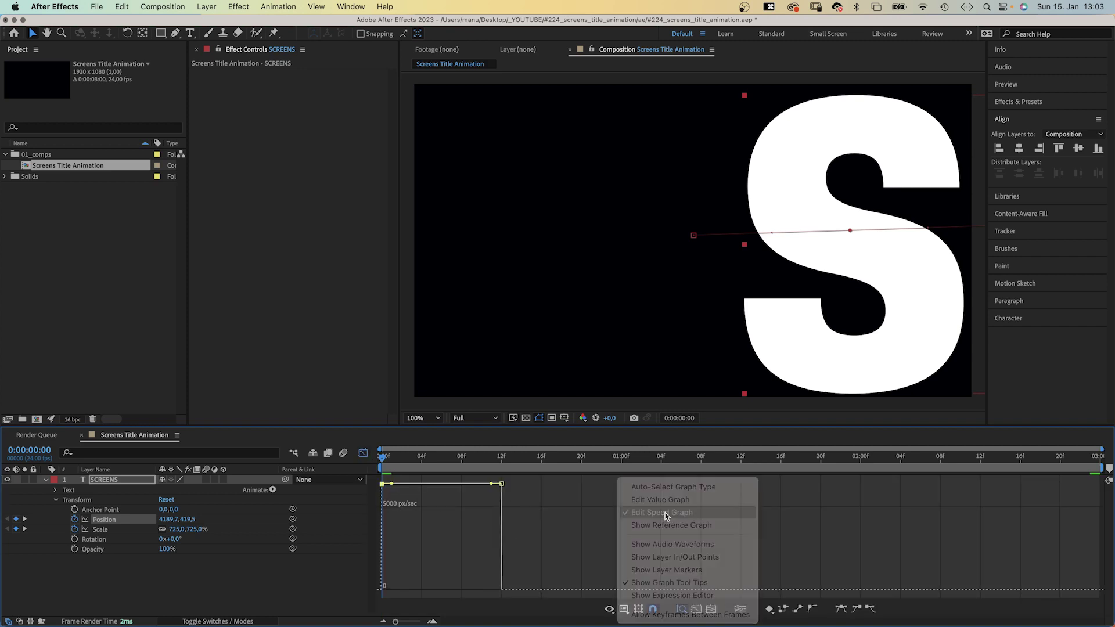
pyautogui.moveTo(492, 484); pyautogui.dragTo(325, 587)
pyautogui.moveTo(392, 567); pyautogui.dragTo(366, 584)
pyautogui.click(100, 532)
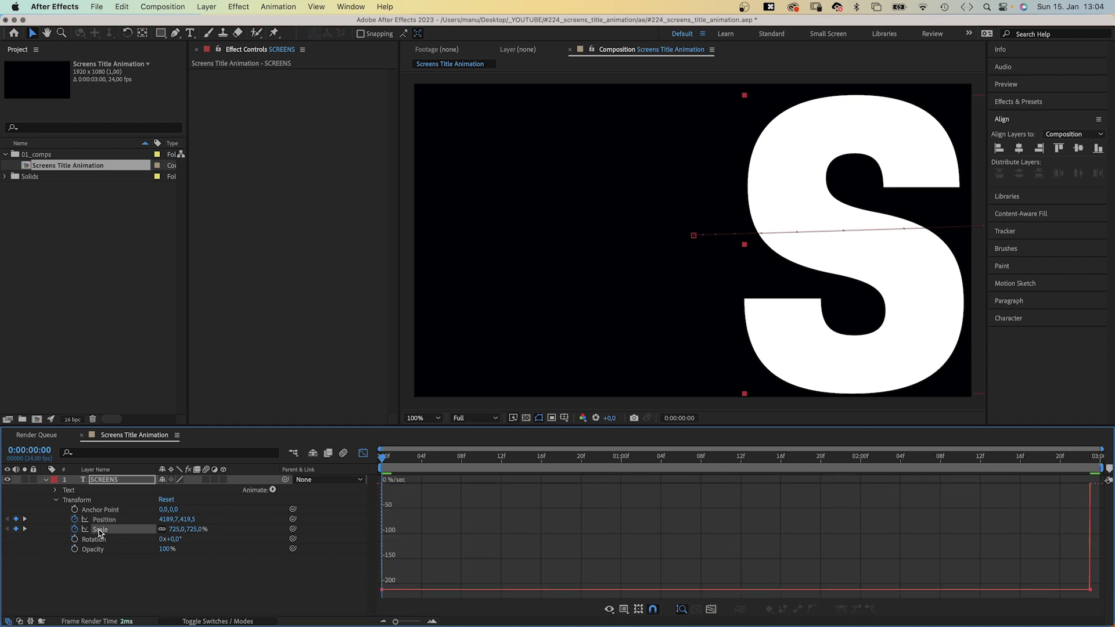
pyautogui.moveTo(1055, 574); pyautogui.dragTo(1100, 604)
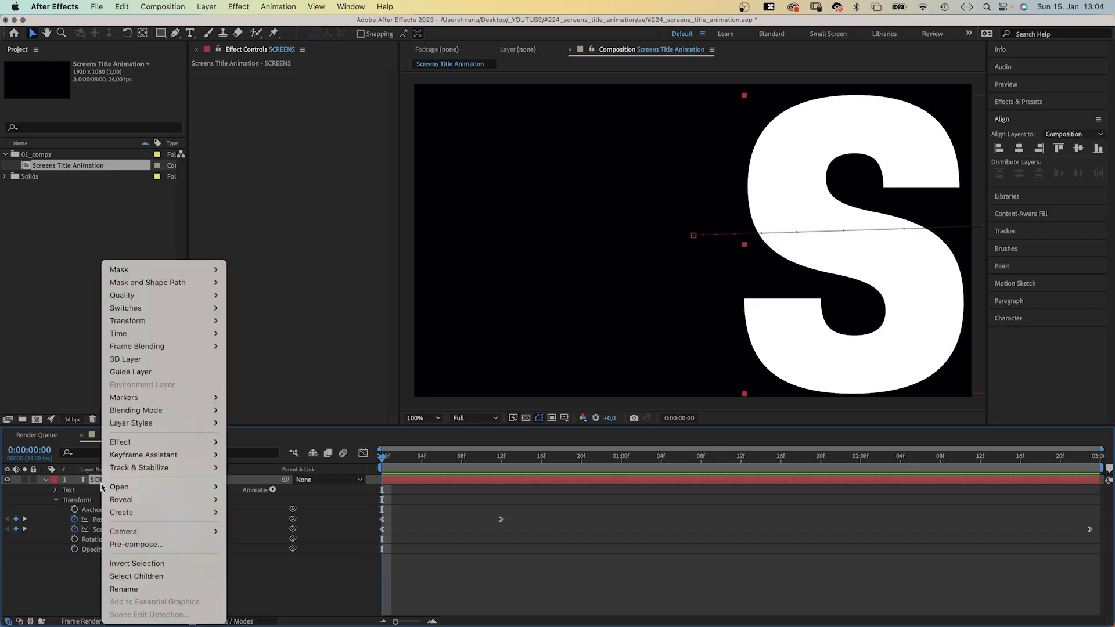
# Pre-compose the SCREENS text layer into a new composition named pre-text, moving all attributes into it
pyautogui.click(133, 547)
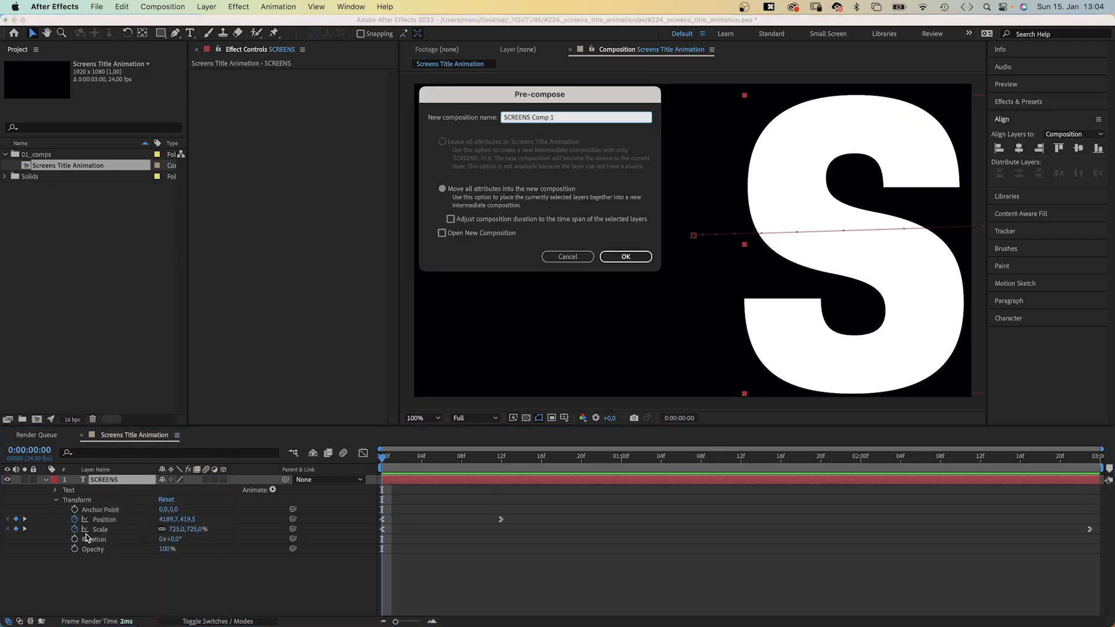
pyautogui.write('pre-text')
pyautogui.press('Return')
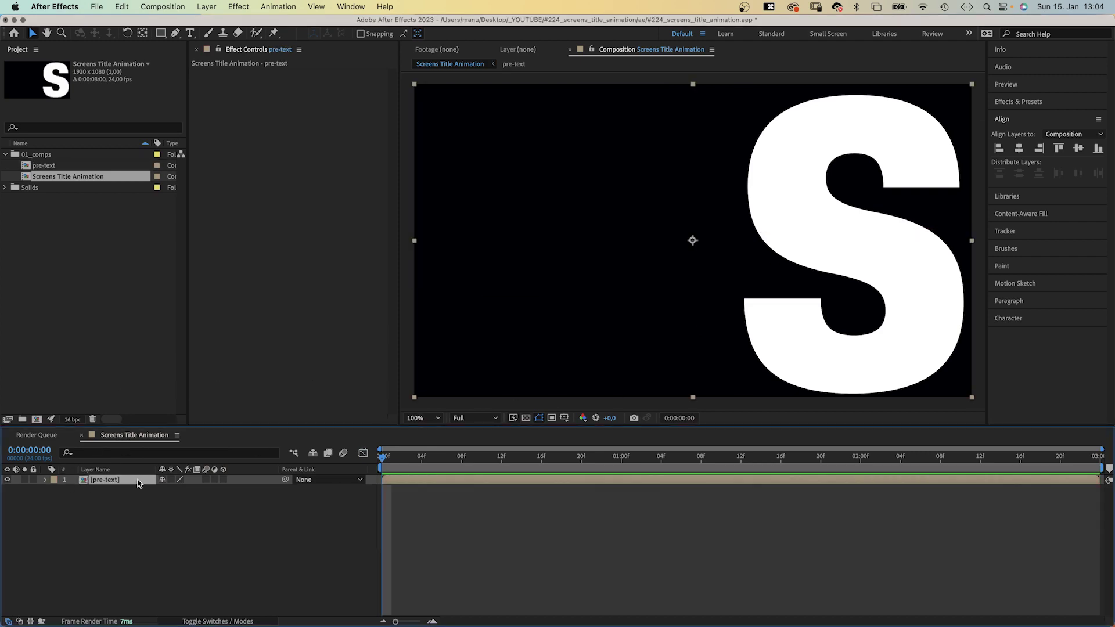
# Create a rectangle shape layer with a black (000000) fill and set its path size to 250 by 650
pyautogui.click(155, 552)
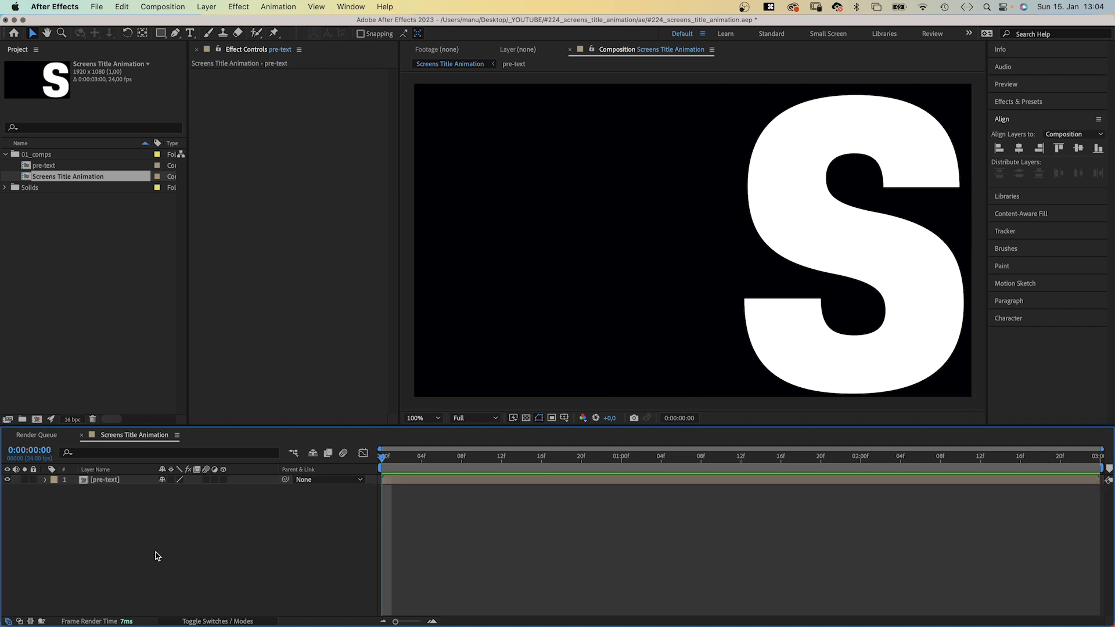
pyautogui.doubleClick(156, 35)
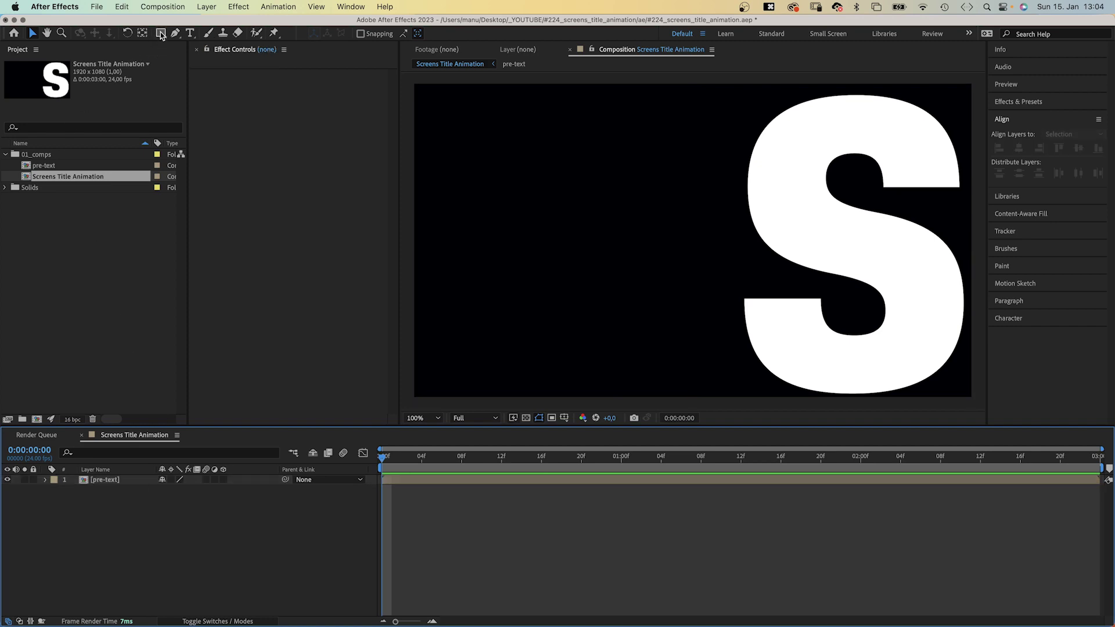
pyautogui.click(65, 500)
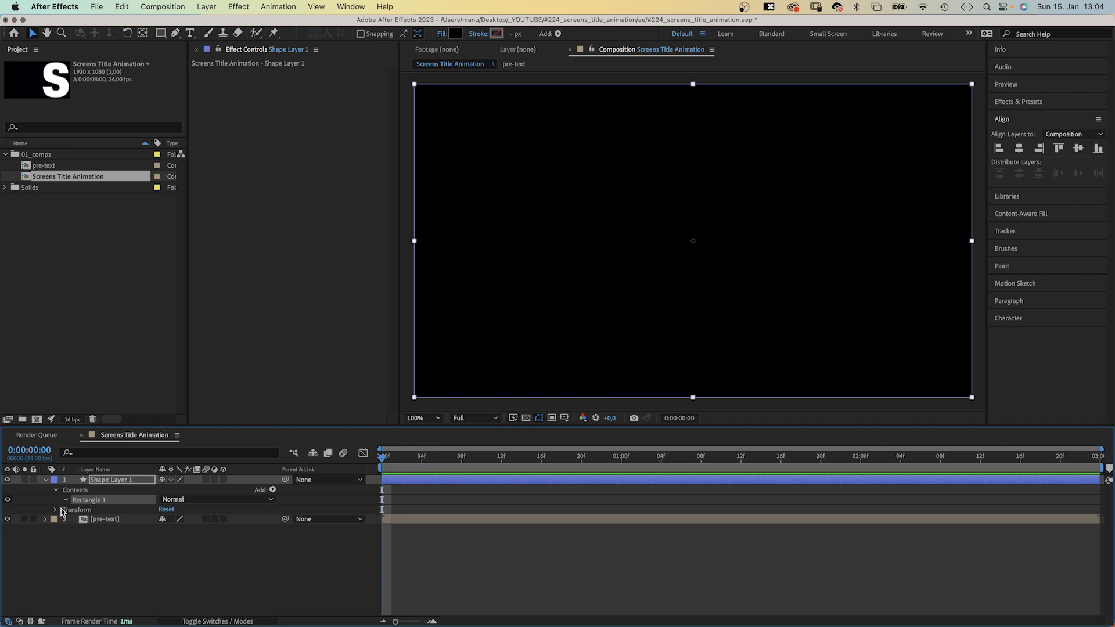
pyautogui.click(75, 510)
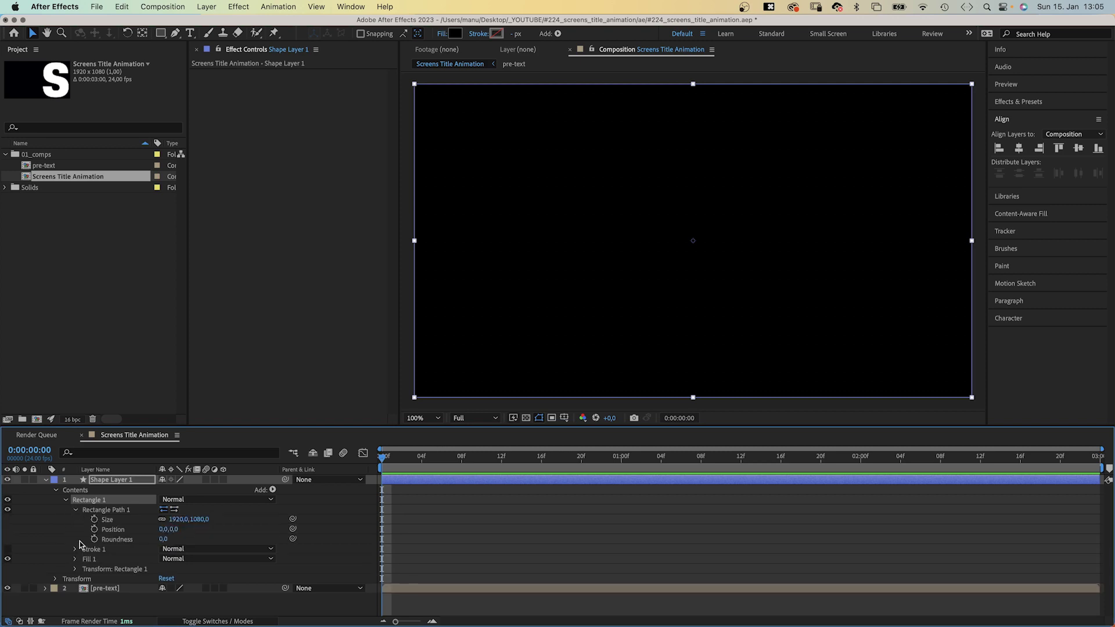
pyautogui.click(177, 519)
pyautogui.write('250')
pyautogui.press('Tab')
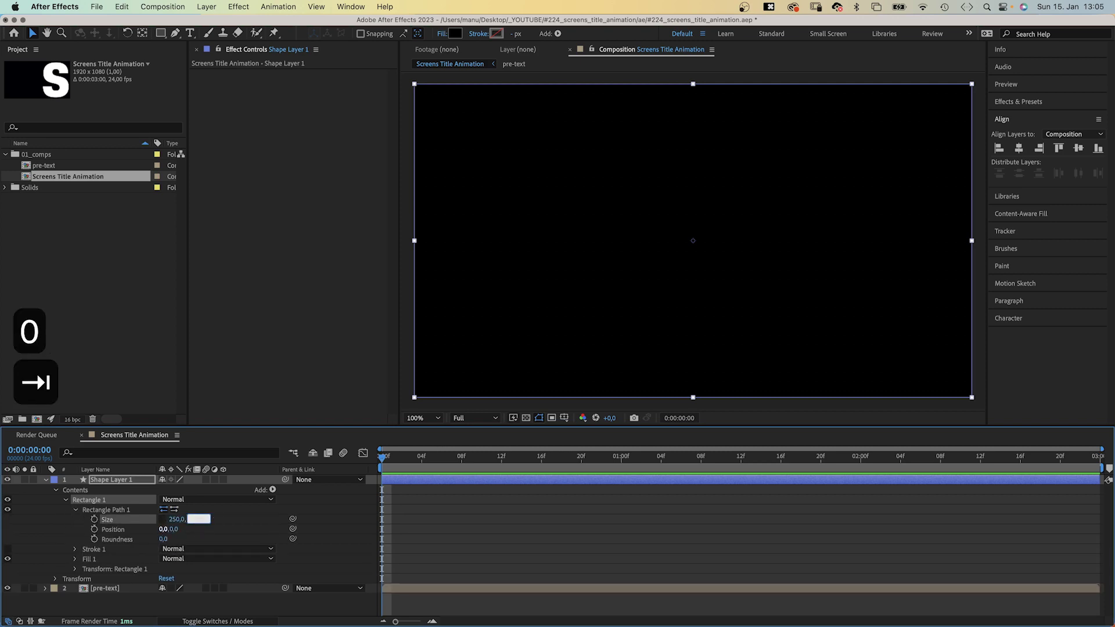
pyautogui.write('650')
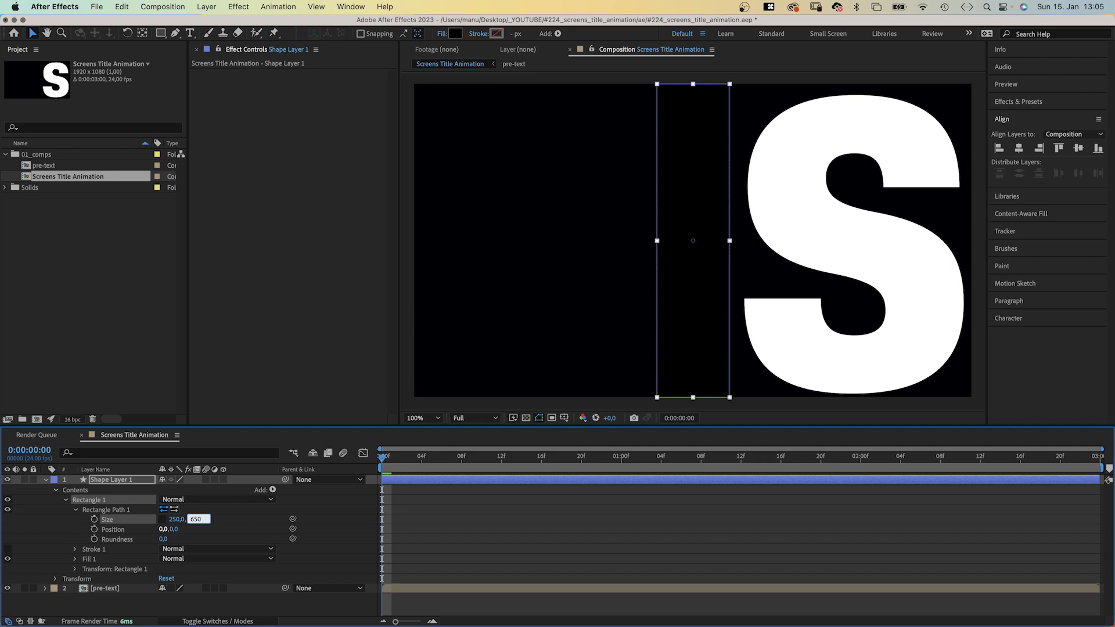
pyautogui.press('Return')
pyautogui.click(453, 35)
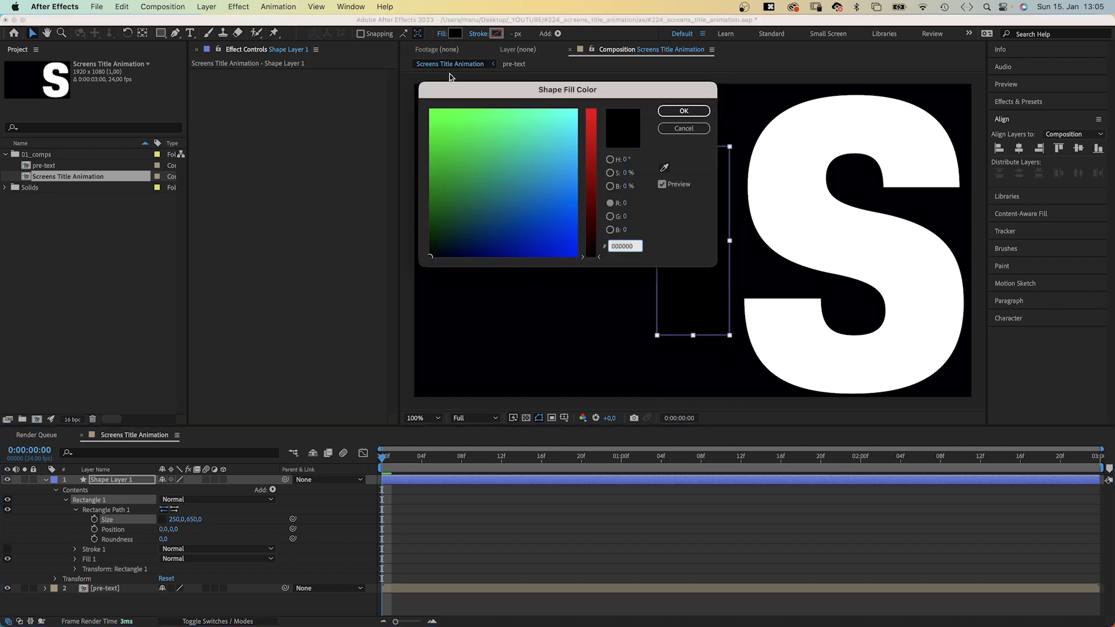
pyautogui.click(676, 111)
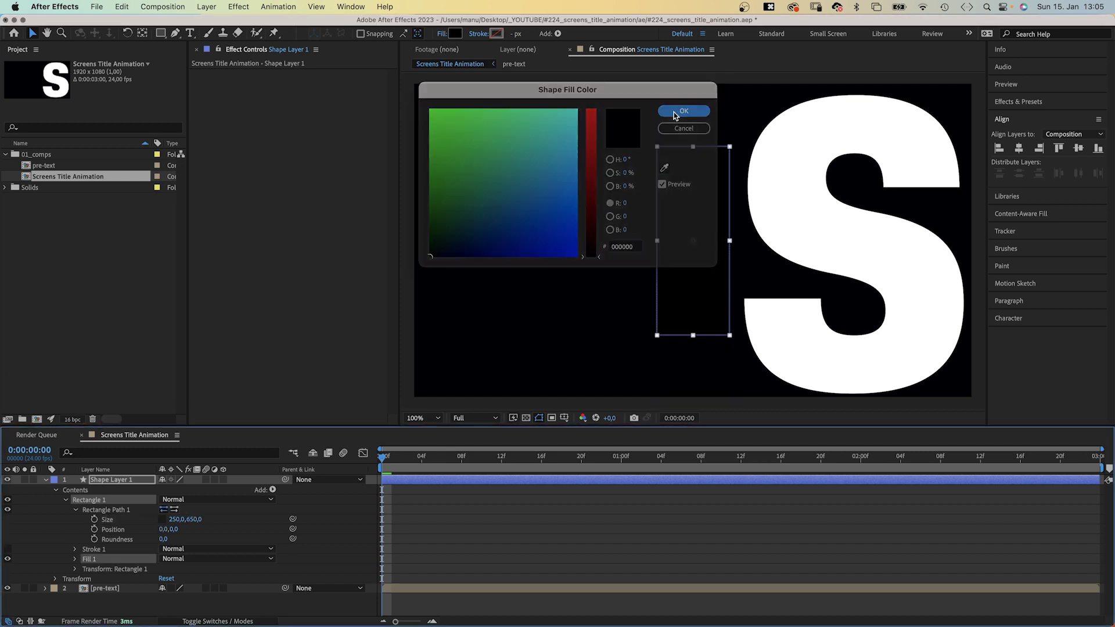
# Rename the rectangle shape layer as screen background 1 and collapse its properties
pyautogui.press('Return')
pyautogui.write('s')
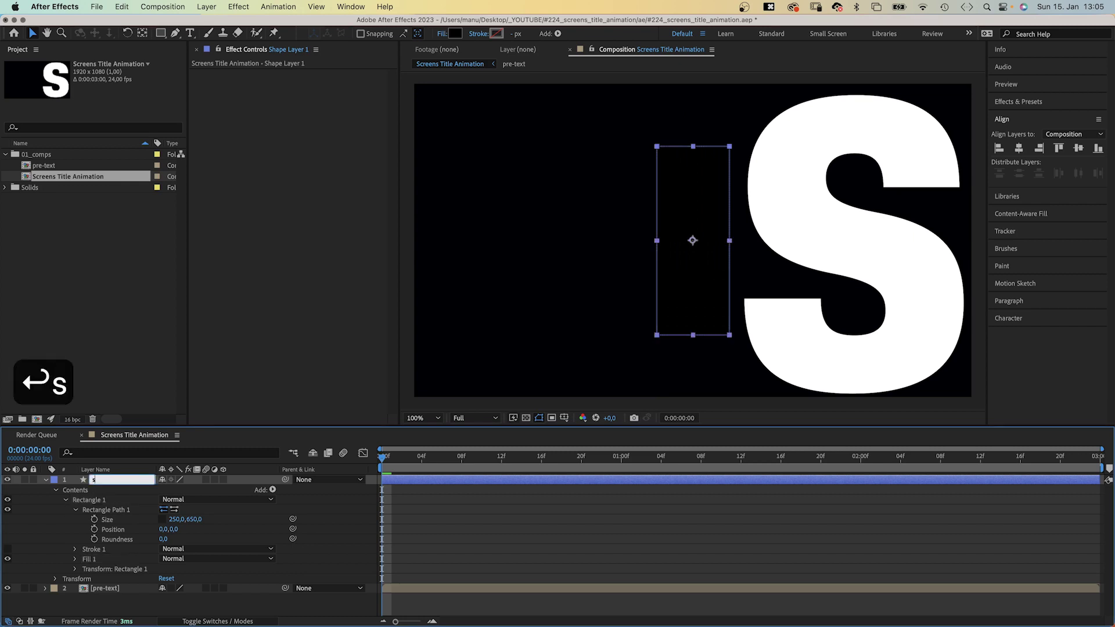
pyautogui.write('creen background')
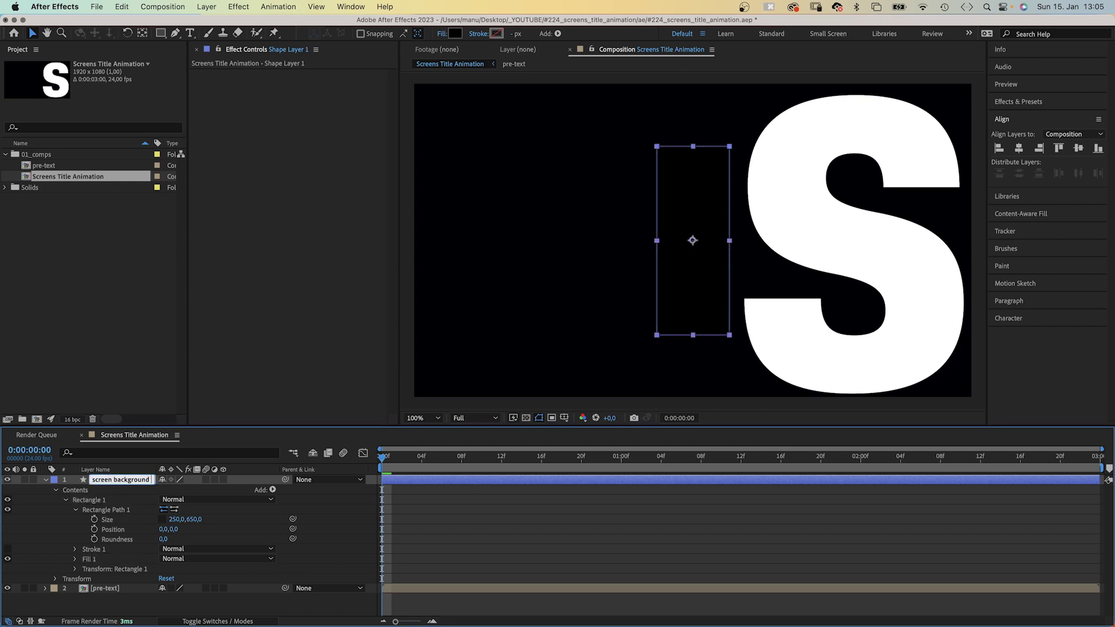
pyautogui.write(' 1')
pyautogui.press('Return')
pyautogui.click(46, 480)
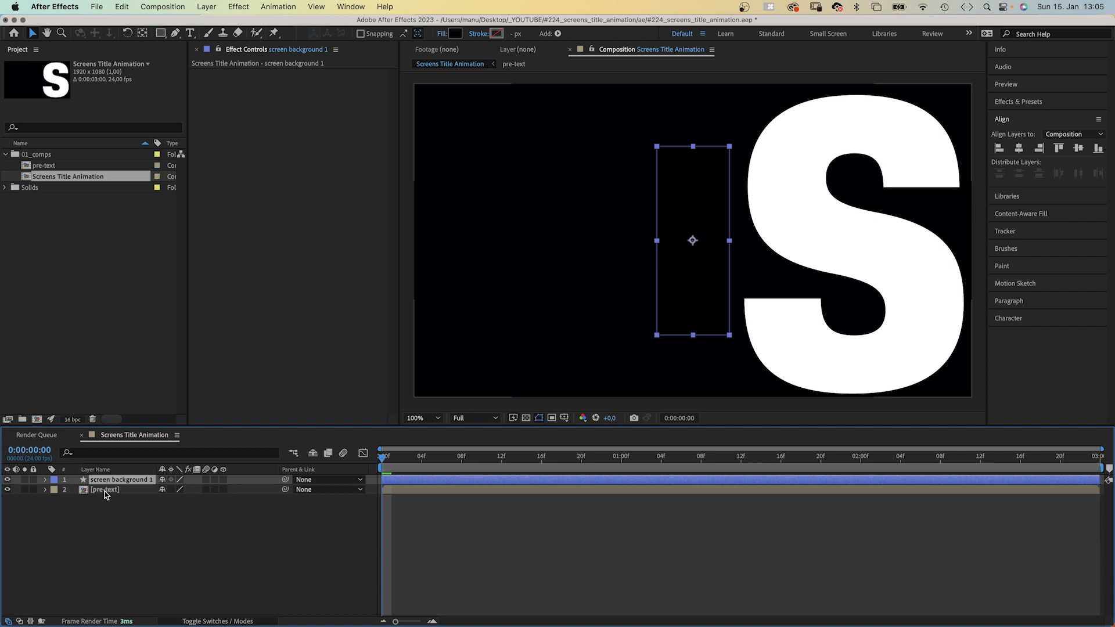
# Duplicate the screen background 1 layer and rename the copy as screen mask 1
pyautogui.hotkey('ctrl', 'd')
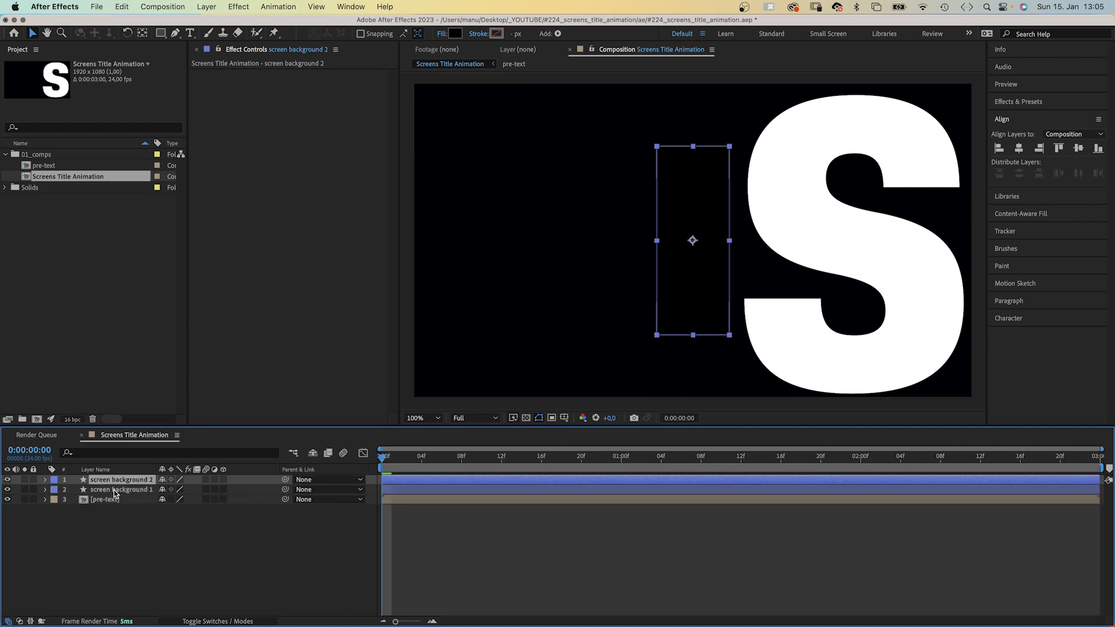
pyautogui.press('Return')
pyautogui.press('Right')
pyautogui.press('BackSpace')
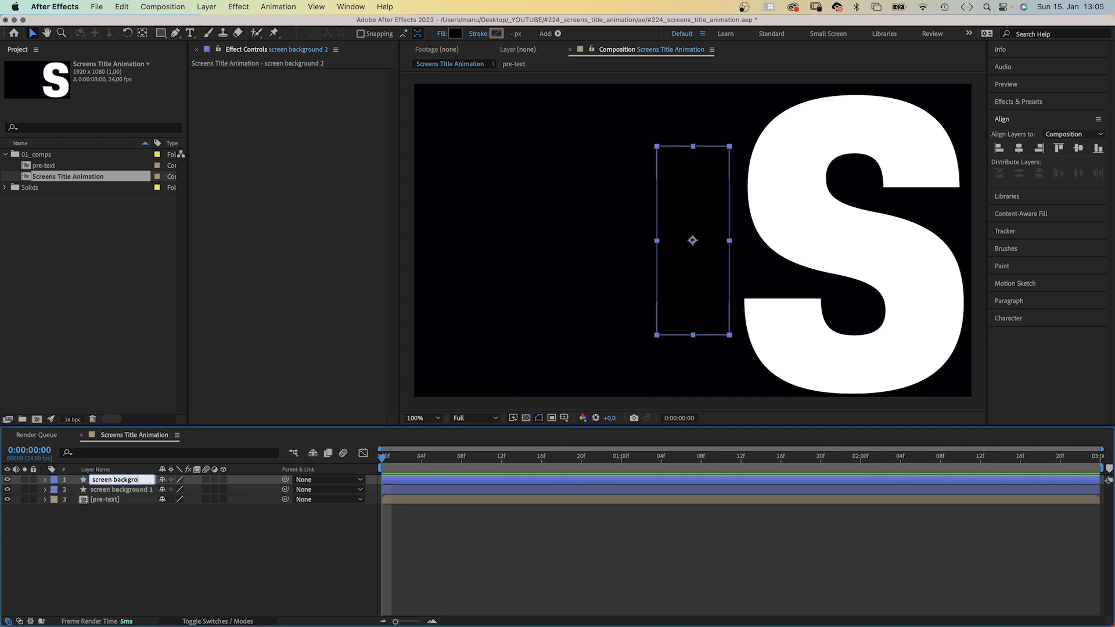
pyautogui.write('mask 1')
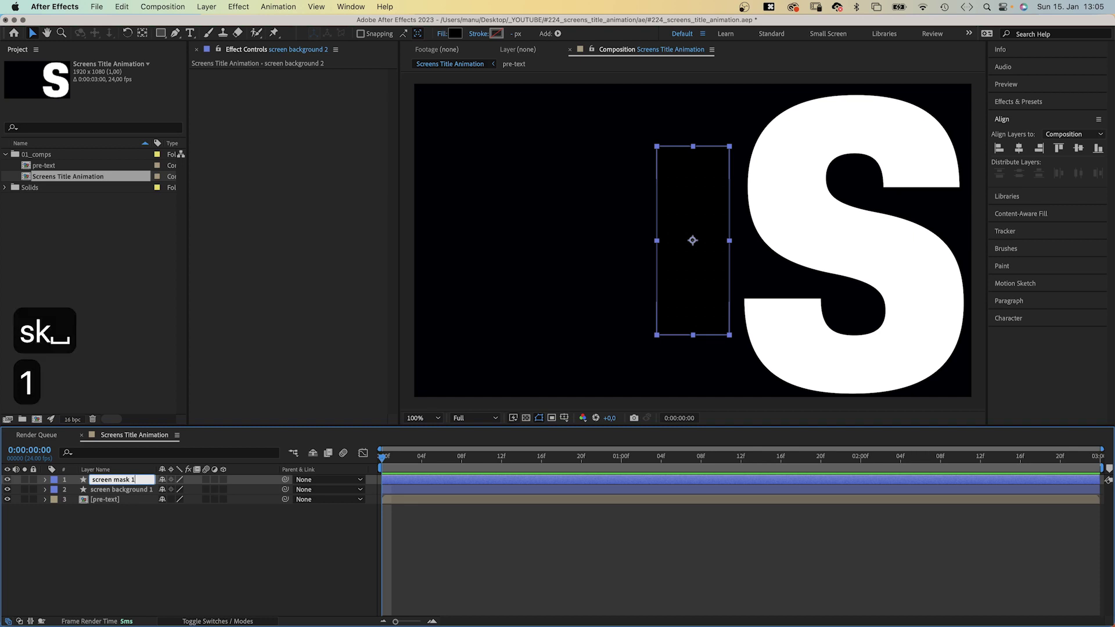
pyautogui.press('Return')
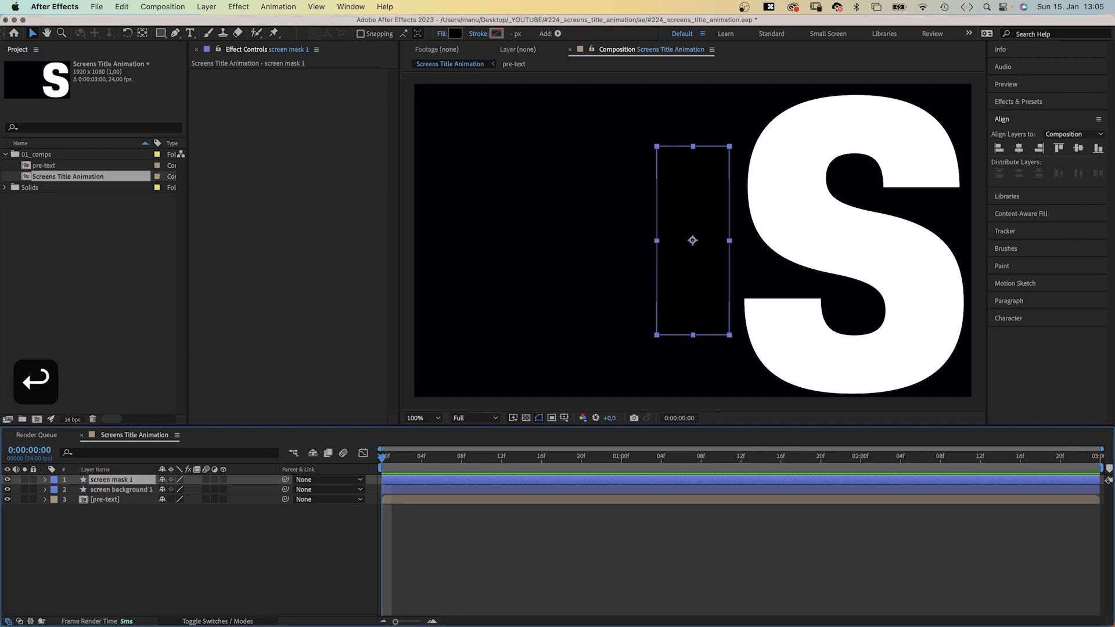
# Change the fill colour of the screen mask 1 shape to white (FFFFFF)
pyautogui.click(456, 35)
pyautogui.moveTo(545, 164); pyautogui.dragTo(592, 92)
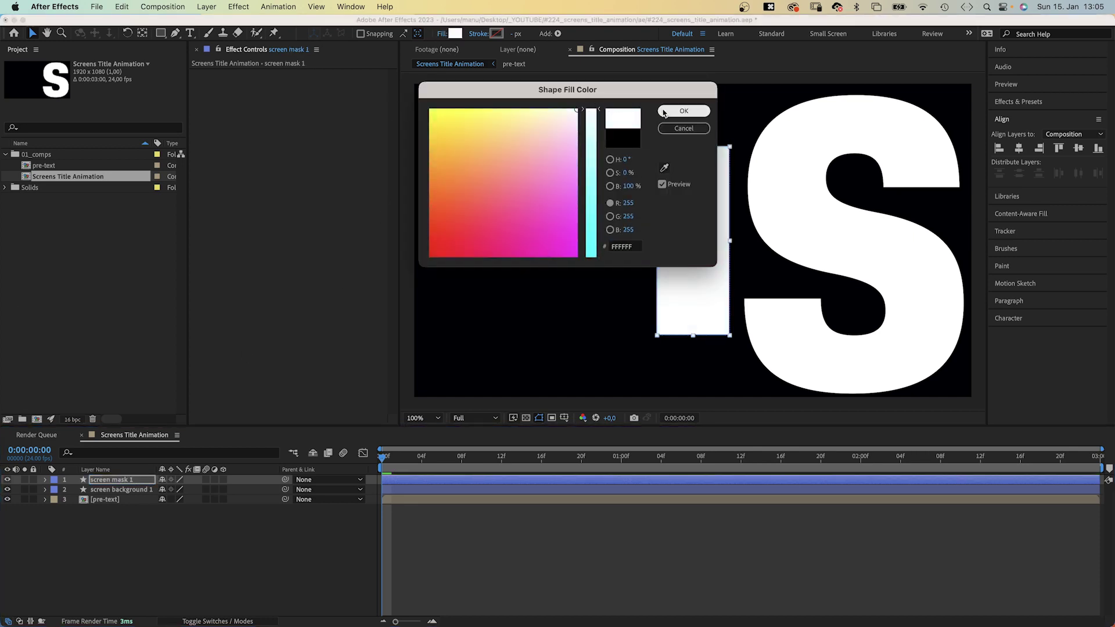
pyautogui.click(665, 111)
# Place the pre-text layer directly beneath screen mask 1, use screen mask 1 as its track matte, and check it at 0:00:00:14
pyautogui.click(119, 503)
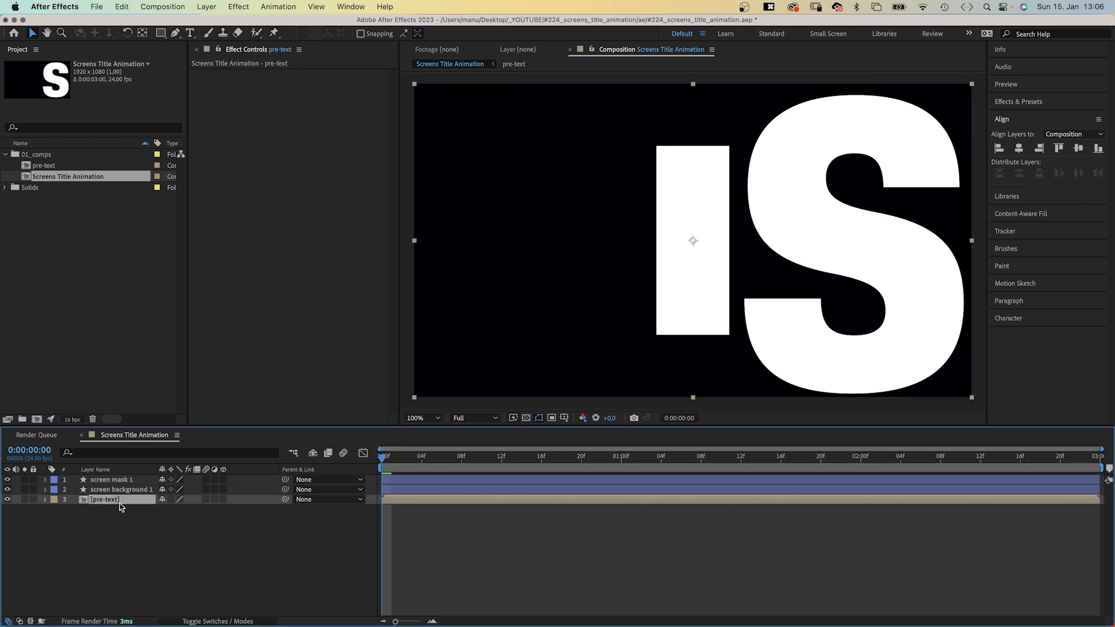
pyautogui.moveTo(106, 505); pyautogui.dragTo(103, 494)
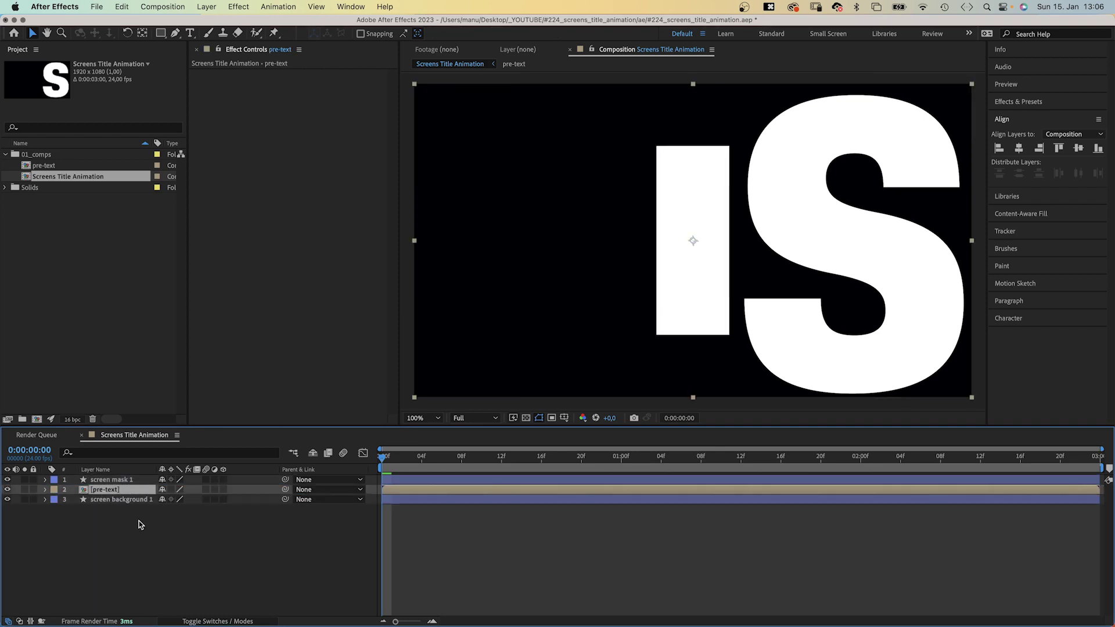
pyautogui.click(219, 621)
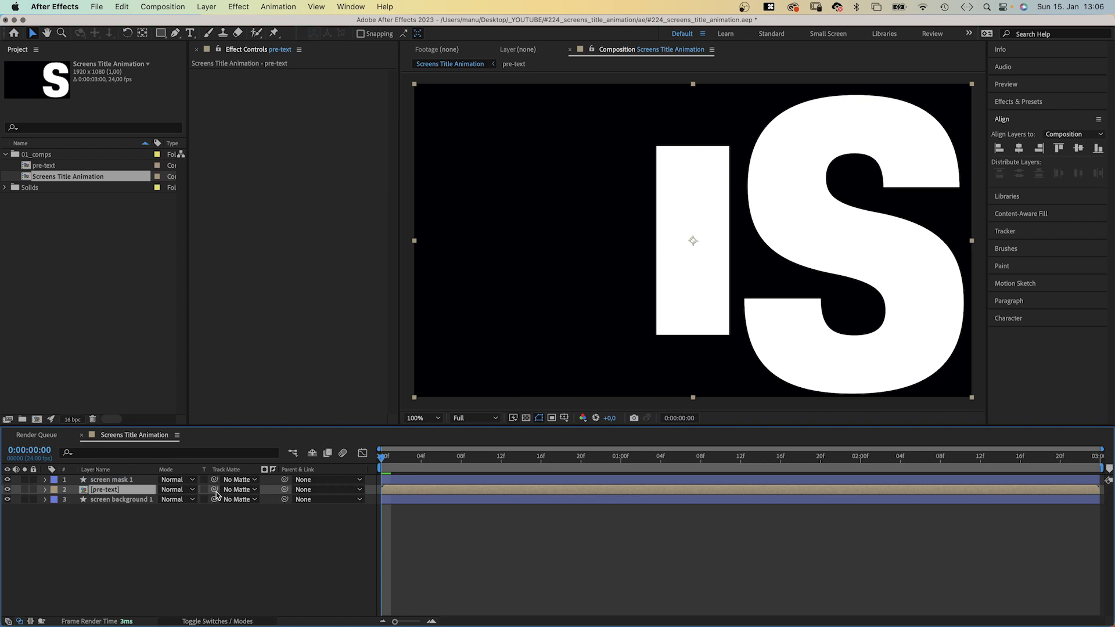
pyautogui.moveTo(214, 489); pyautogui.dragTo(121, 480)
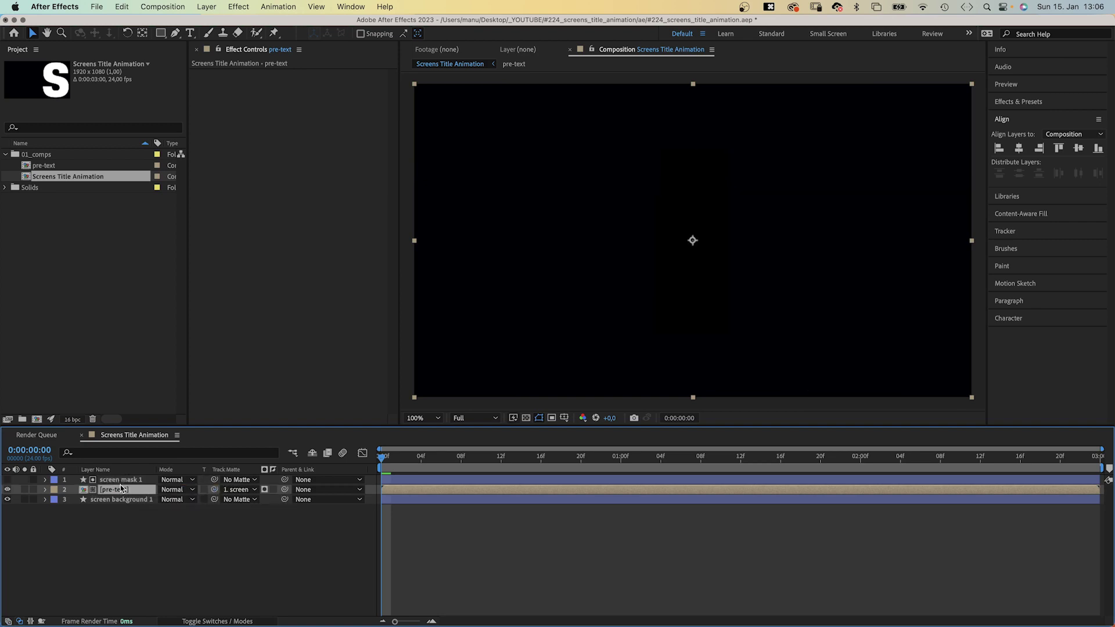
pyautogui.moveTo(399, 459); pyautogui.dragTo(518, 453)
# Duplicate the screen background 1 layer and rename the copy as screen gradient 1
pyautogui.click(124, 500)
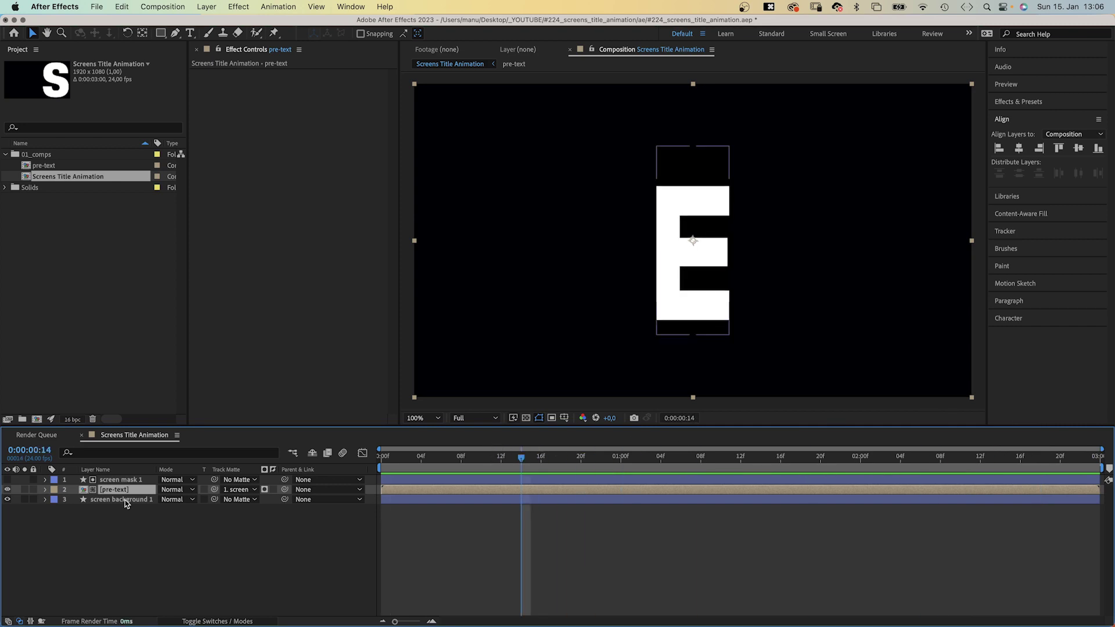
pyautogui.press('super+d')
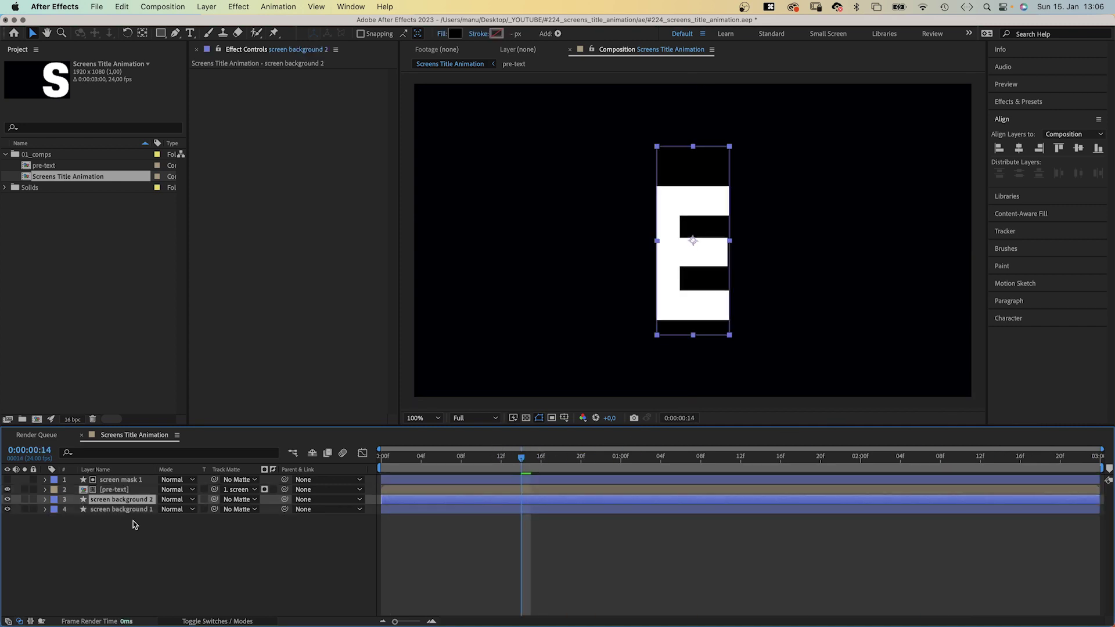
pyautogui.press('Return')
pyautogui.press('Right')
pyautogui.press('BackSpace')
pyautogui.press('BackSpace')
pyautogui.press('BackSpace')
pyautogui.press('BackSpace')
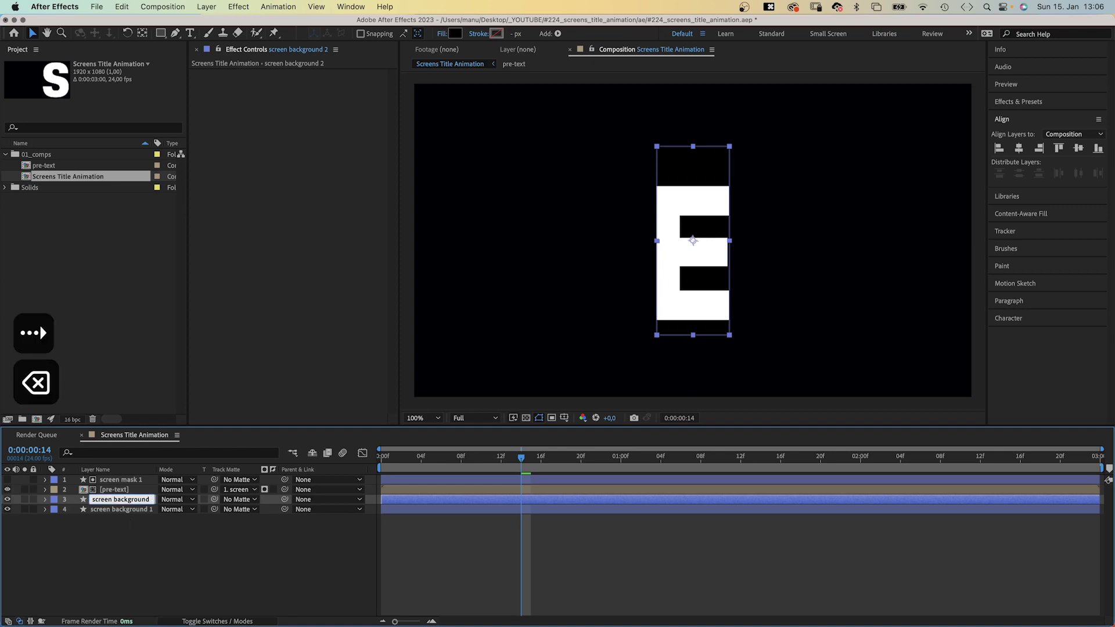
pyautogui.press('BackSpace')
pyautogui.press('BackSpace')
pyautogui.press('BackSpace')
pyautogui.press('BackSpace')
pyautogui.press('BackSpace')
pyautogui.press('BackSpace')
pyautogui.press('BackSpace')
pyautogui.press('BackSpace')
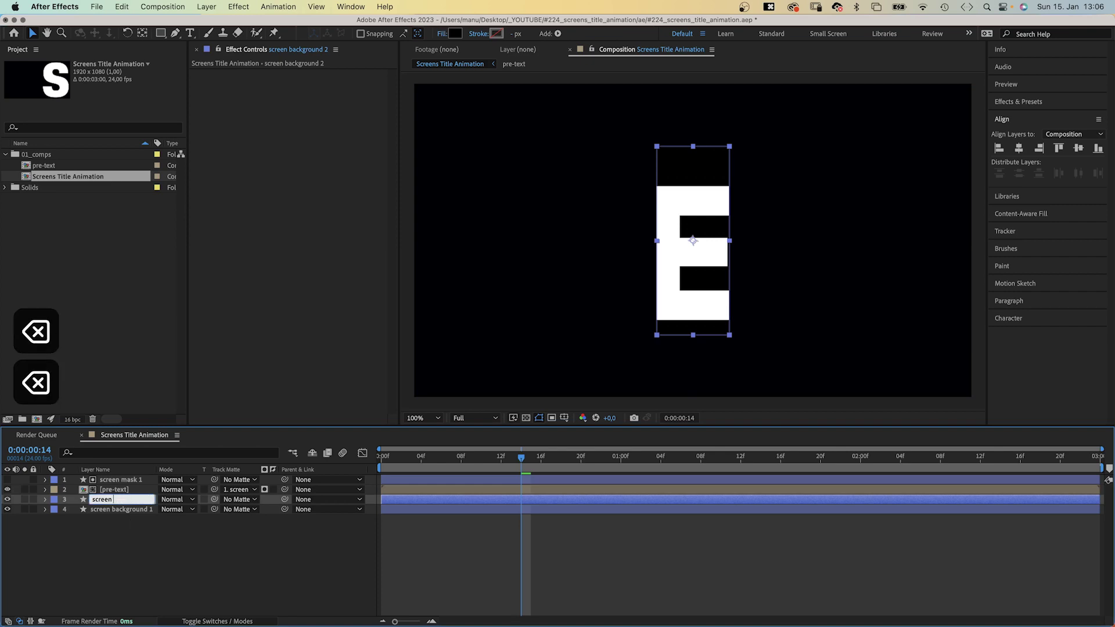
pyautogui.write('gar')
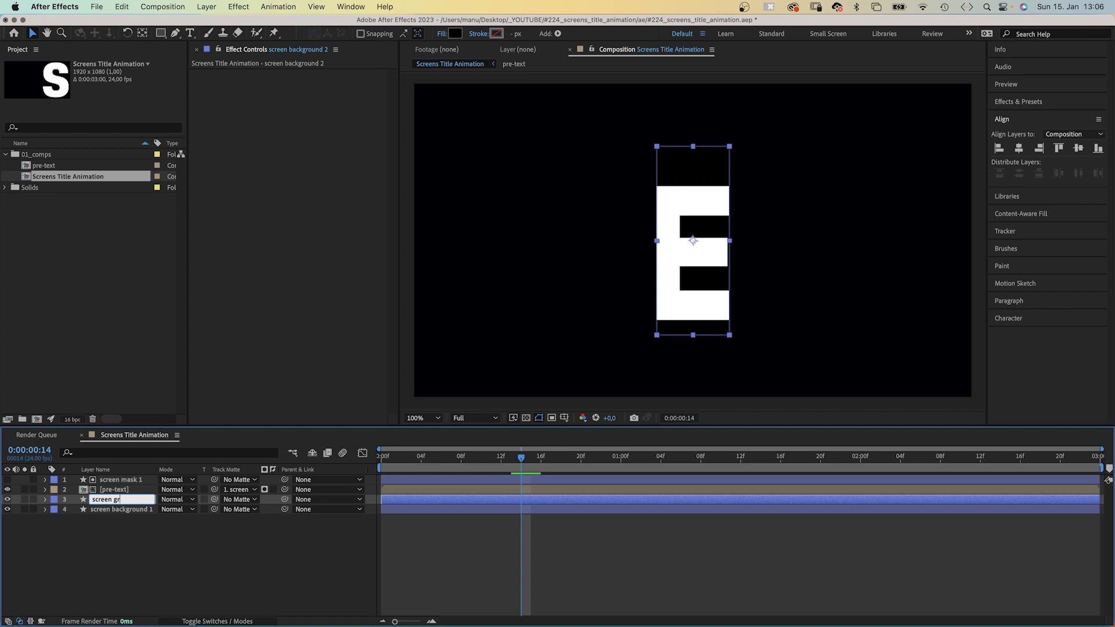
pyautogui.write('adient 1')
pyautogui.press('Return')
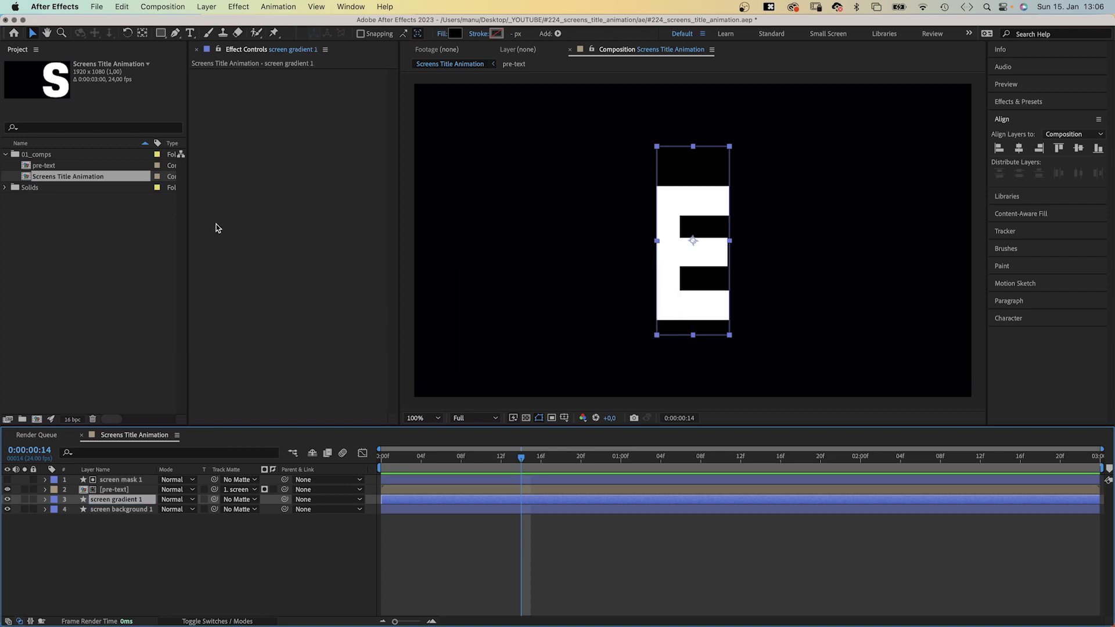
# Change the fill type of the screen gradient 1 shape to Linear Gradient
pyautogui.click(441, 33)
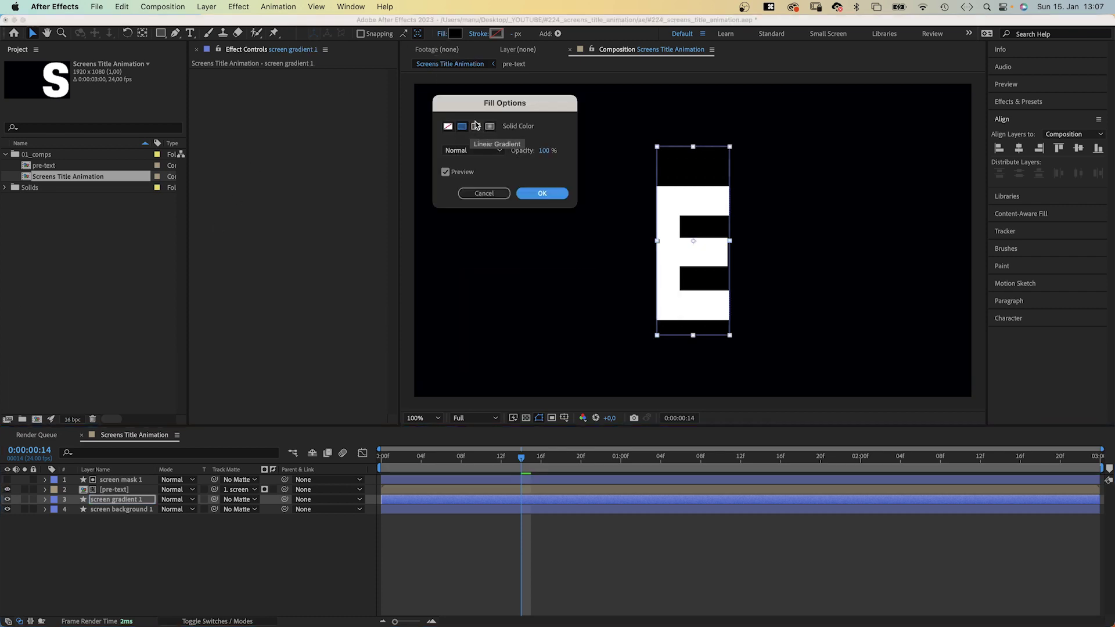
pyautogui.click(480, 126)
pyautogui.click(535, 193)
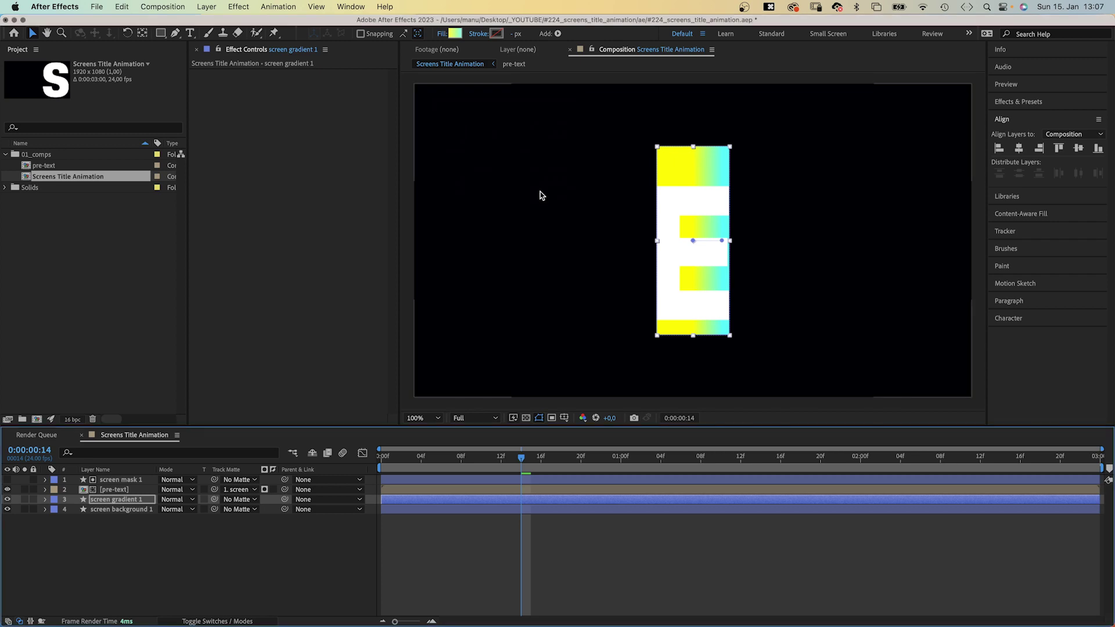
# Set the gradient's start colour to white (FFFFFF) and its end colour to blue (5260FF)
pyautogui.click(455, 33)
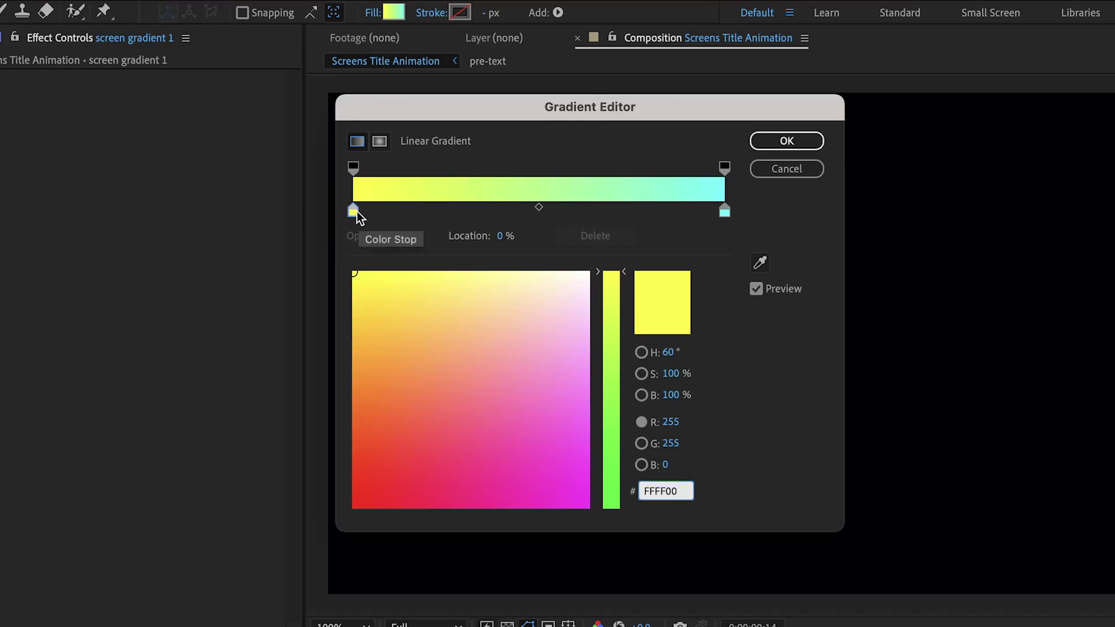
pyautogui.click(430, 157)
pyautogui.moveTo(512, 295); pyautogui.dragTo(625, 247)
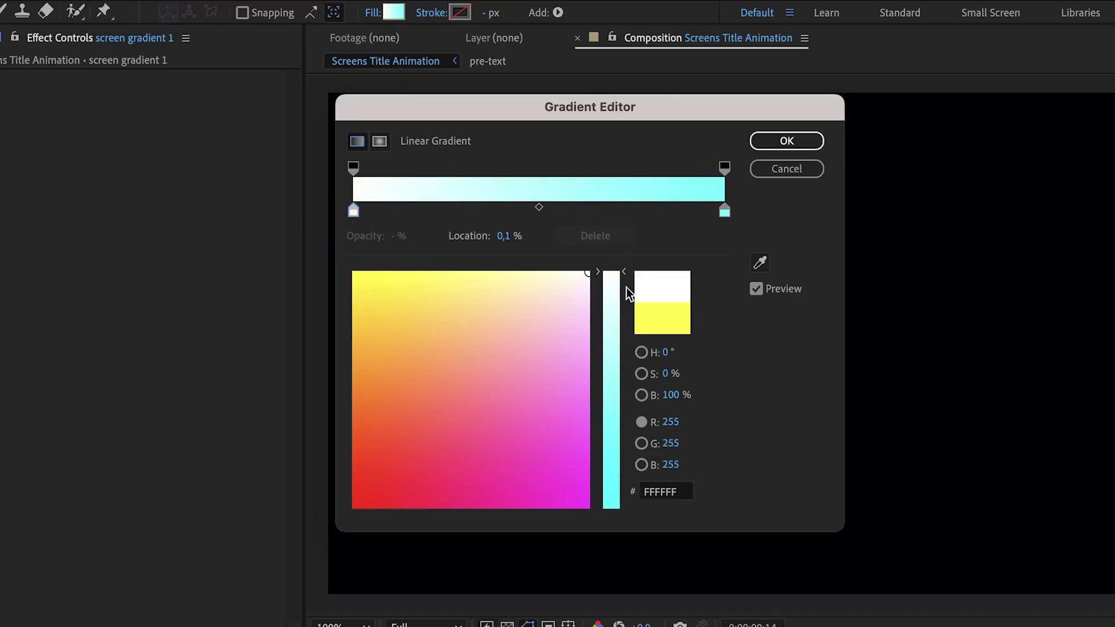
pyautogui.click(725, 213)
pyautogui.moveTo(575, 357); pyautogui.dragTo(598, 420)
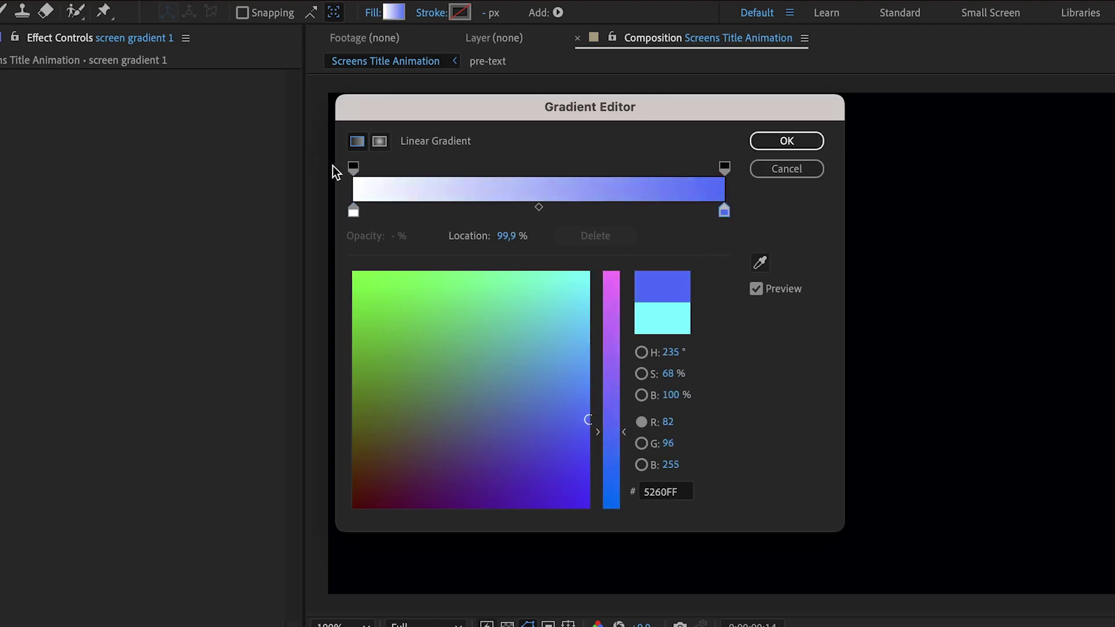
# Make the gradient's start almost transparent and its end 40% opaque, then run it diagonally from the rectangle's upper-left corner past its lower-right side
pyautogui.click(353, 167)
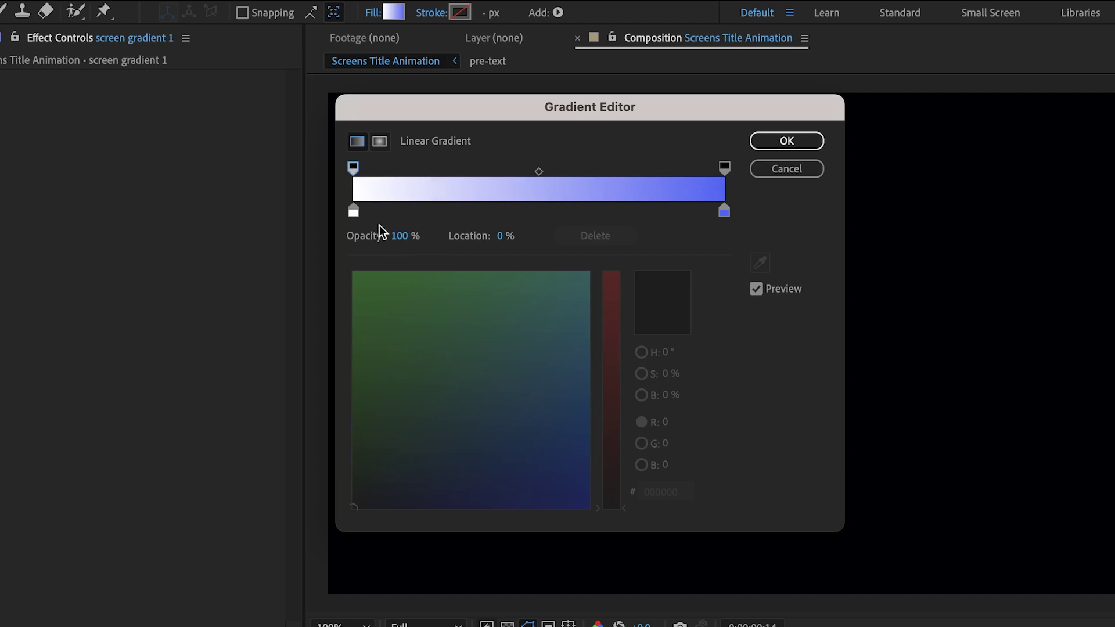
pyautogui.moveTo(405, 240); pyautogui.dragTo(284, 239)
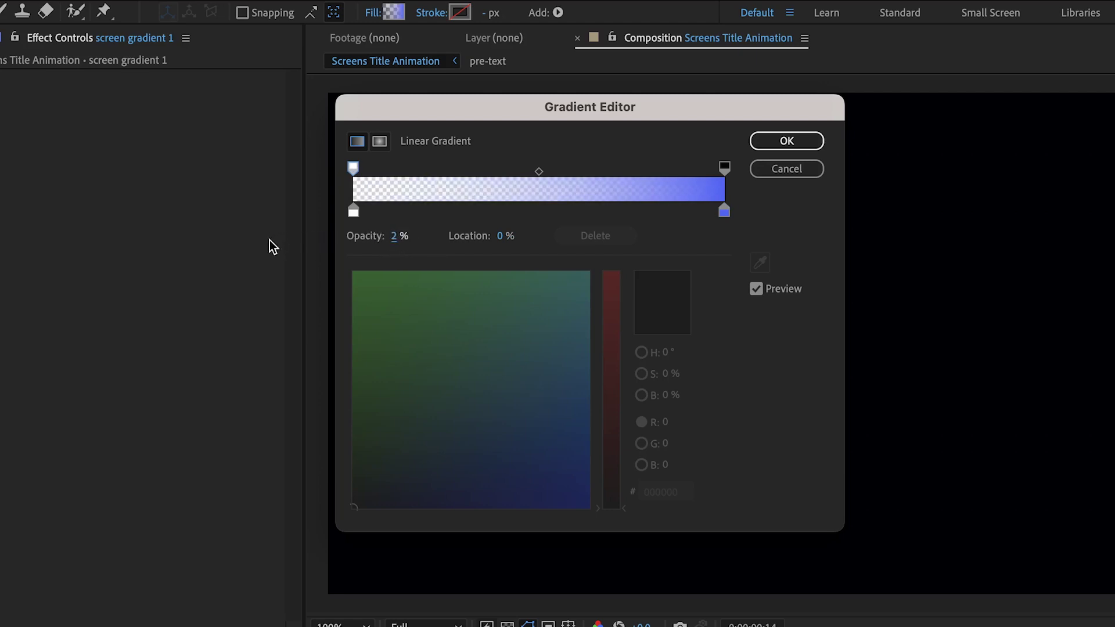
pyautogui.click(724, 168)
pyautogui.click(396, 237)
pyautogui.write('40')
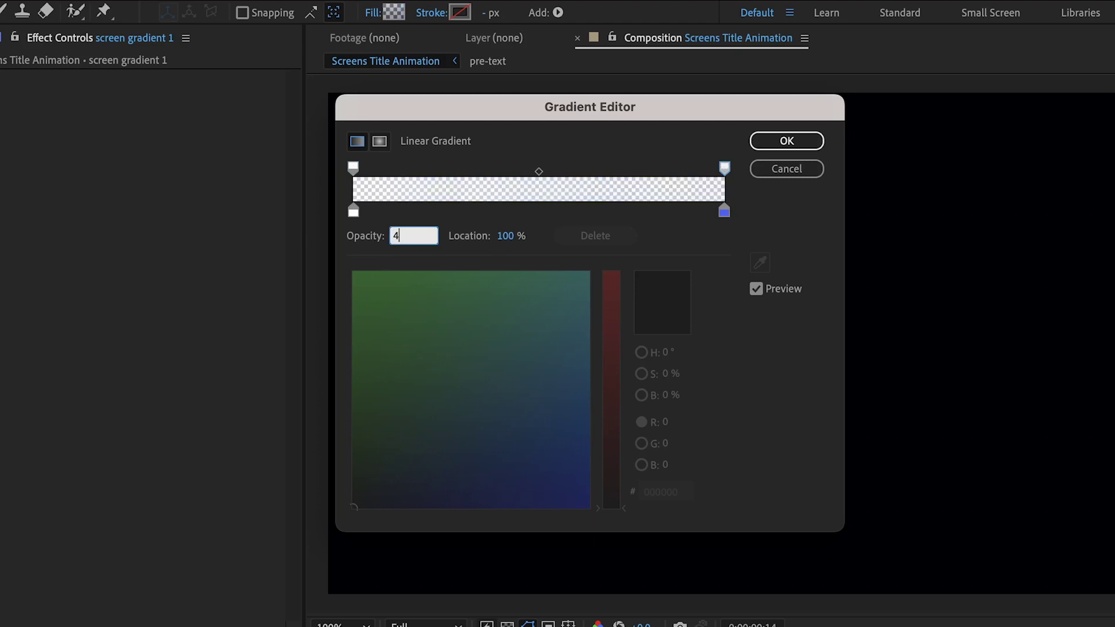
pyautogui.click(779, 141)
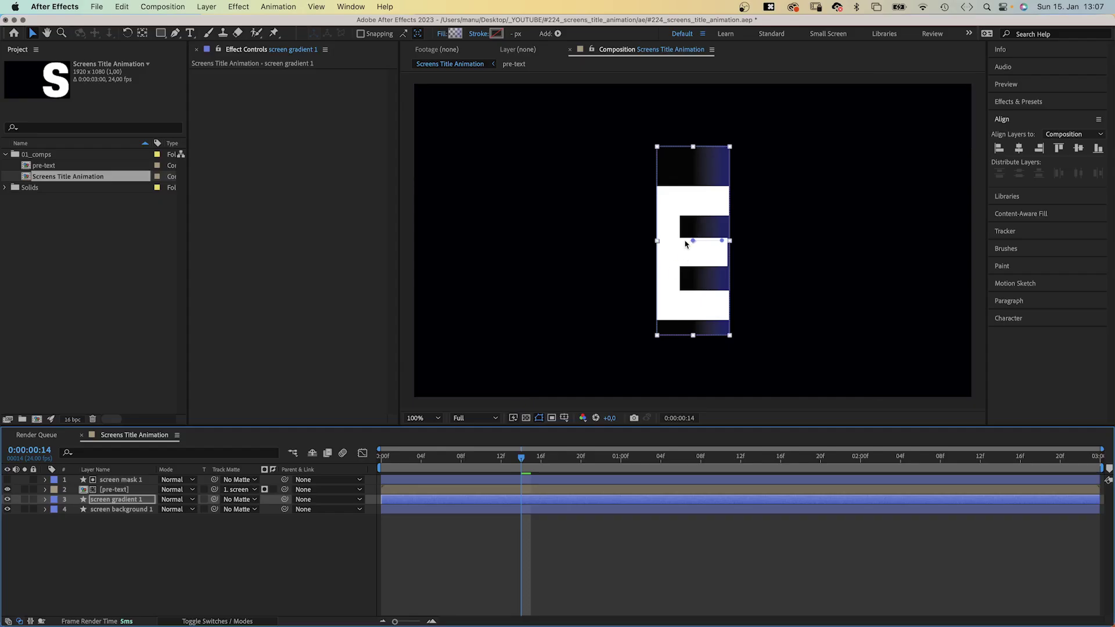
pyautogui.moveTo(691, 240); pyautogui.dragTo(648, 150)
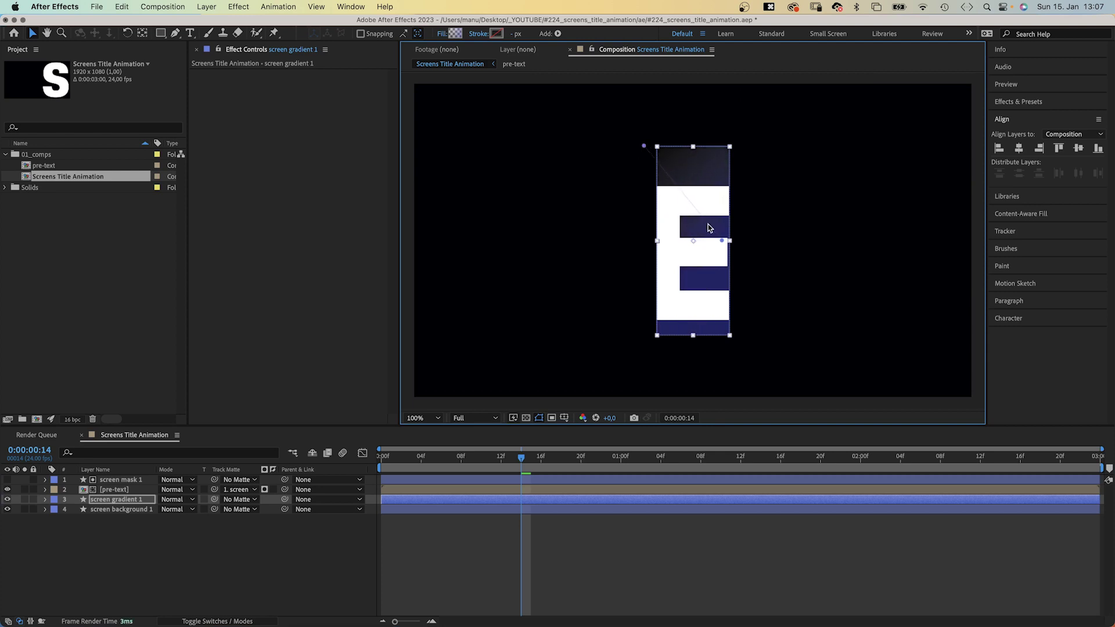
pyautogui.moveTo(721, 240); pyautogui.dragTo(746, 312)
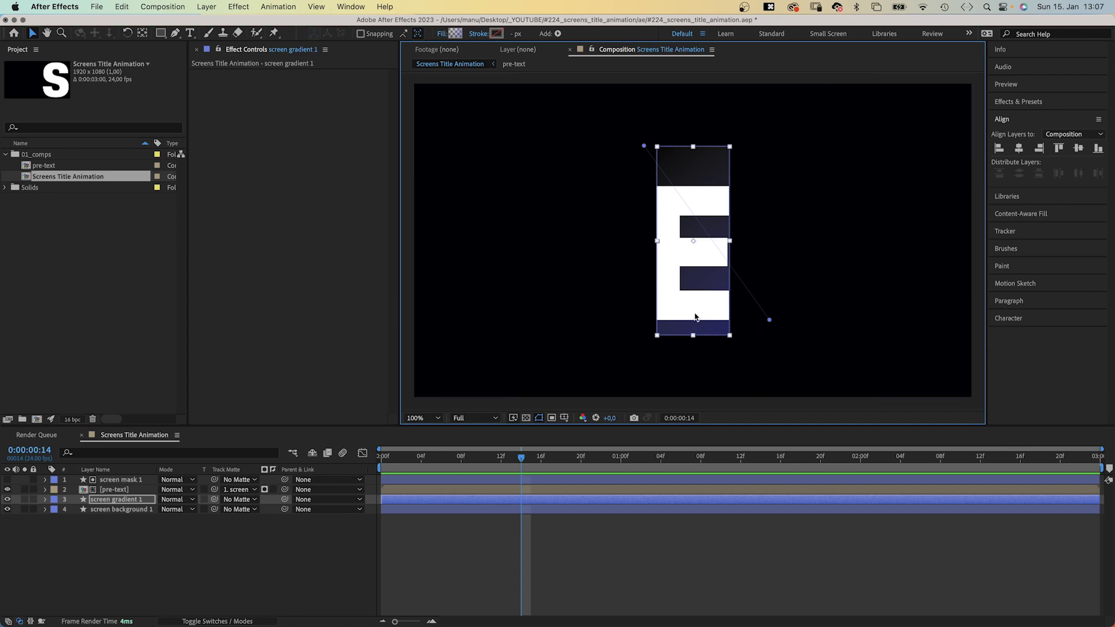
# Duplicate the screen gradient 1 layer, rename the copy as screen reflection 1, and place it below screen background 1
pyautogui.click(117, 500)
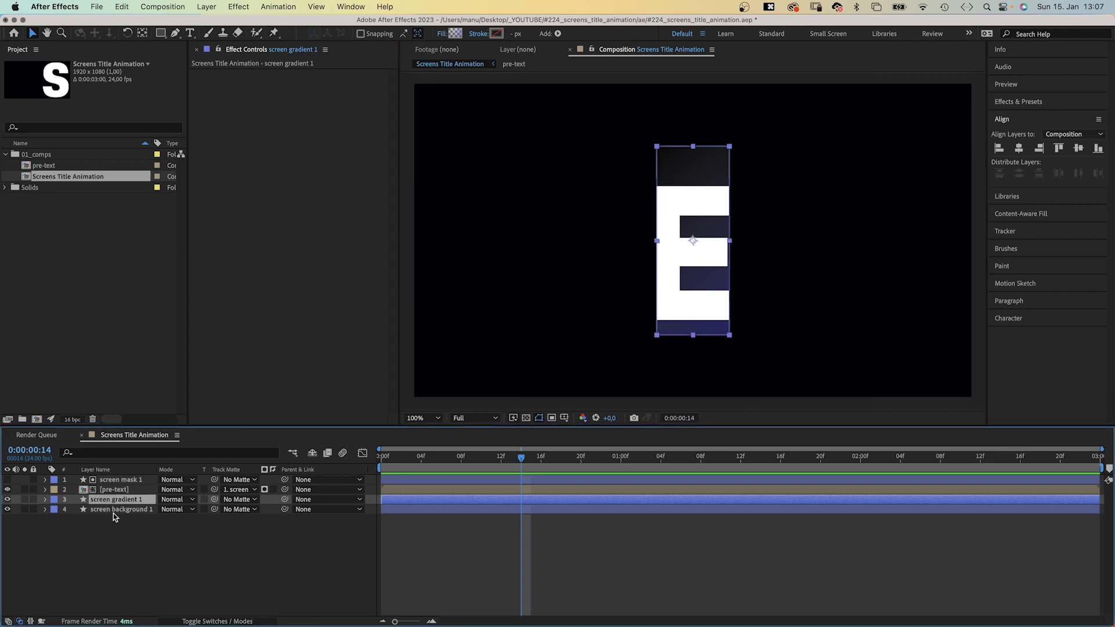
pyautogui.press('cmd+d')
pyautogui.press('Return')
pyautogui.press('Right')
pyautogui.press('BackSpace')
pyautogui.press('BackSpace')
pyautogui.press('BackSpace')
pyautogui.press('BackSpace')
pyautogui.press('BackSpace')
pyautogui.press('BackSpace')
pyautogui.press('BackSpace')
pyautogui.press('BackSpace')
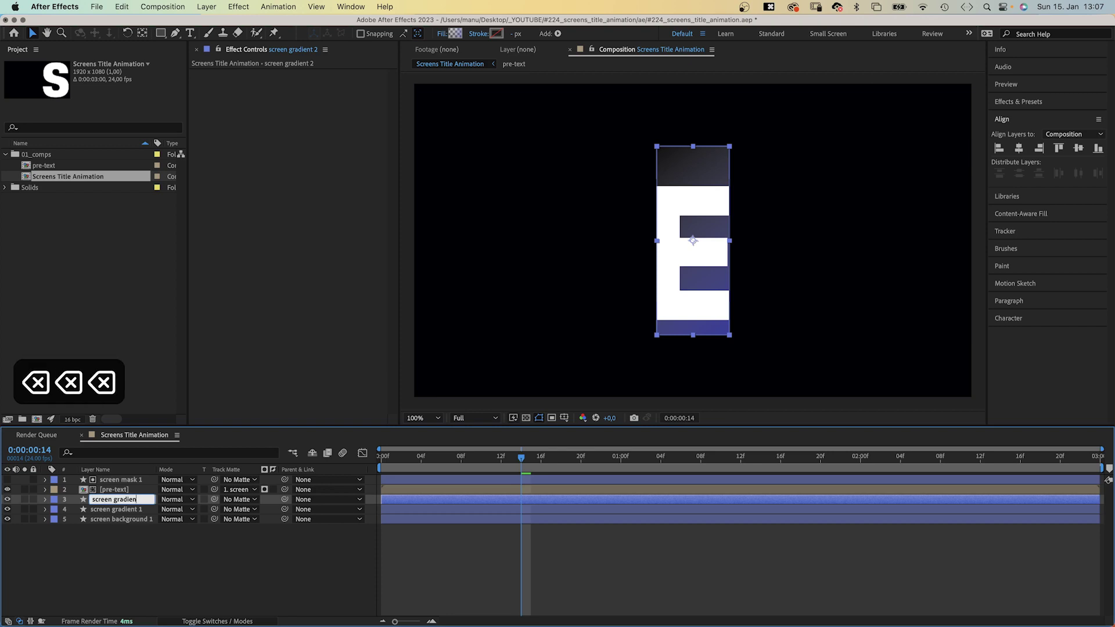
pyautogui.press('BackSpace')
pyautogui.press('BackSpace')
pyautogui.write('reflection 1')
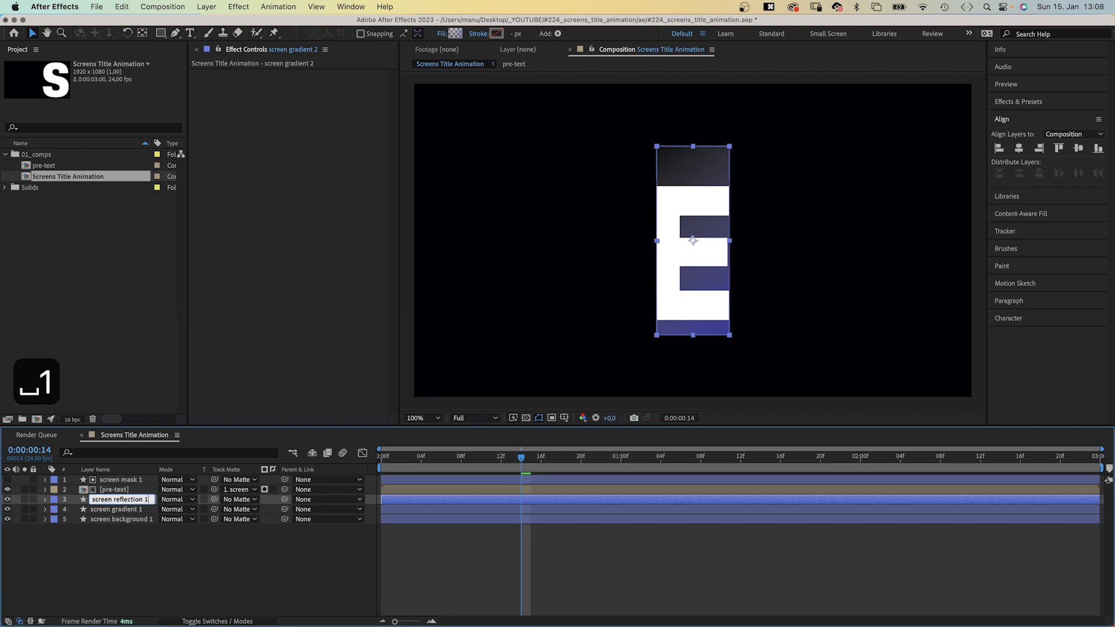
pyautogui.press('Return')
pyautogui.moveTo(114, 499); pyautogui.dragTo(111, 529)
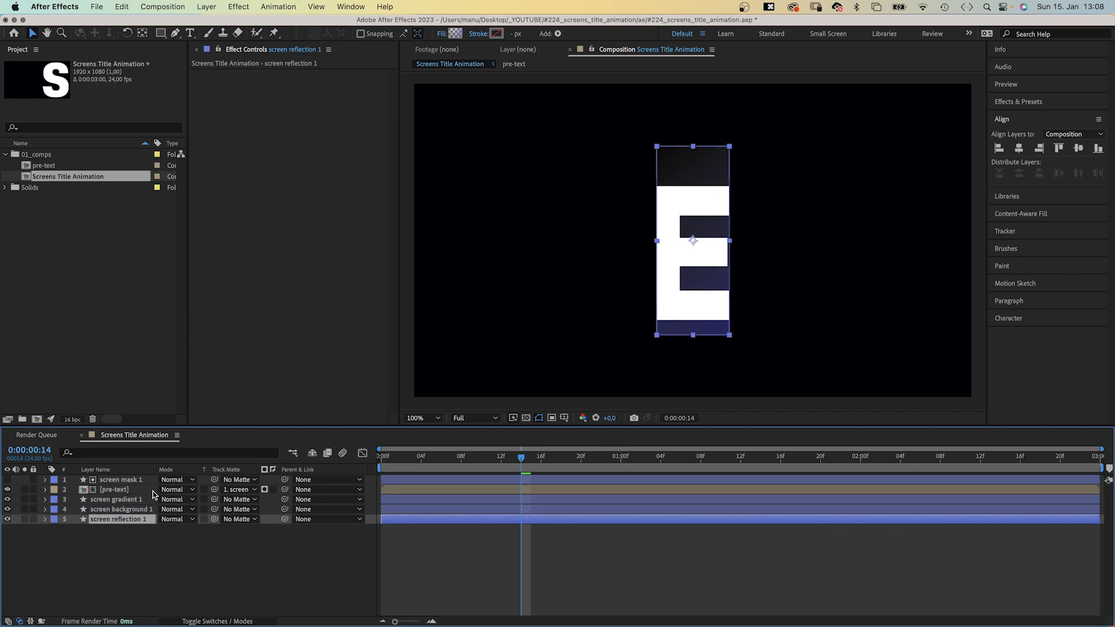
# Move the anchor point of screen reflection 1 to the middle of its bottom edge and flip the layer vertically
pyautogui.click(142, 34)
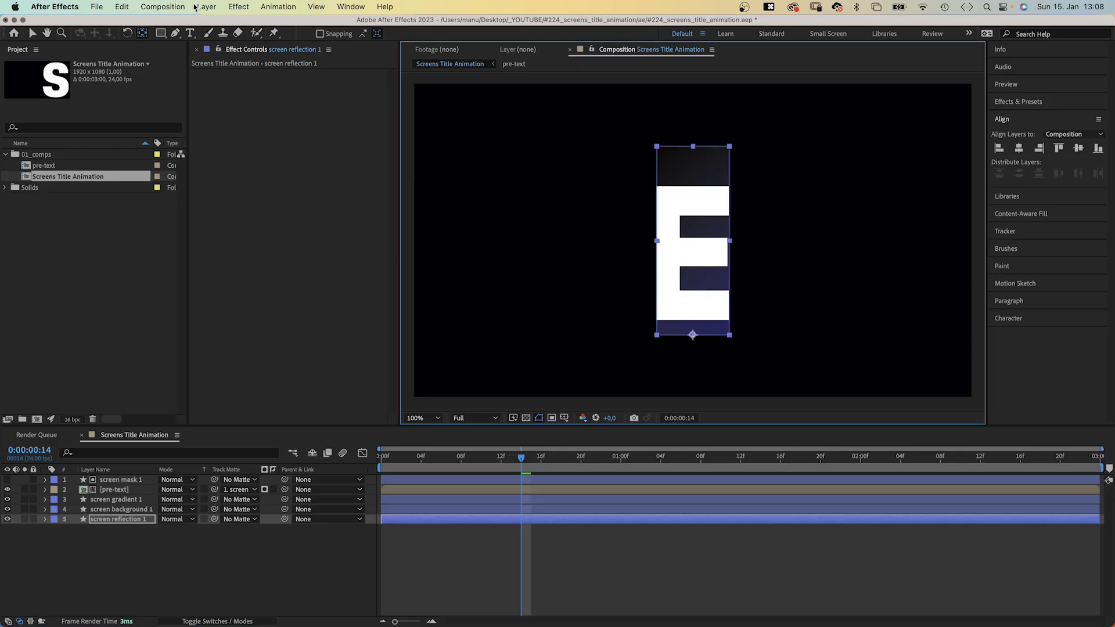
pyautogui.click(206, 6)
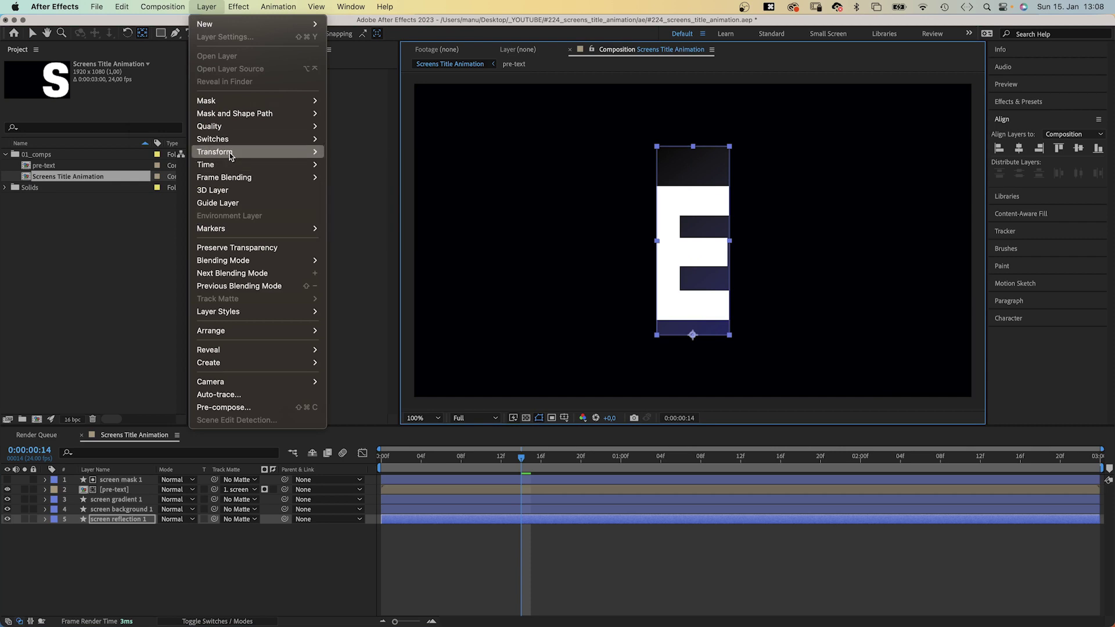
pyautogui.moveTo(232, 151)
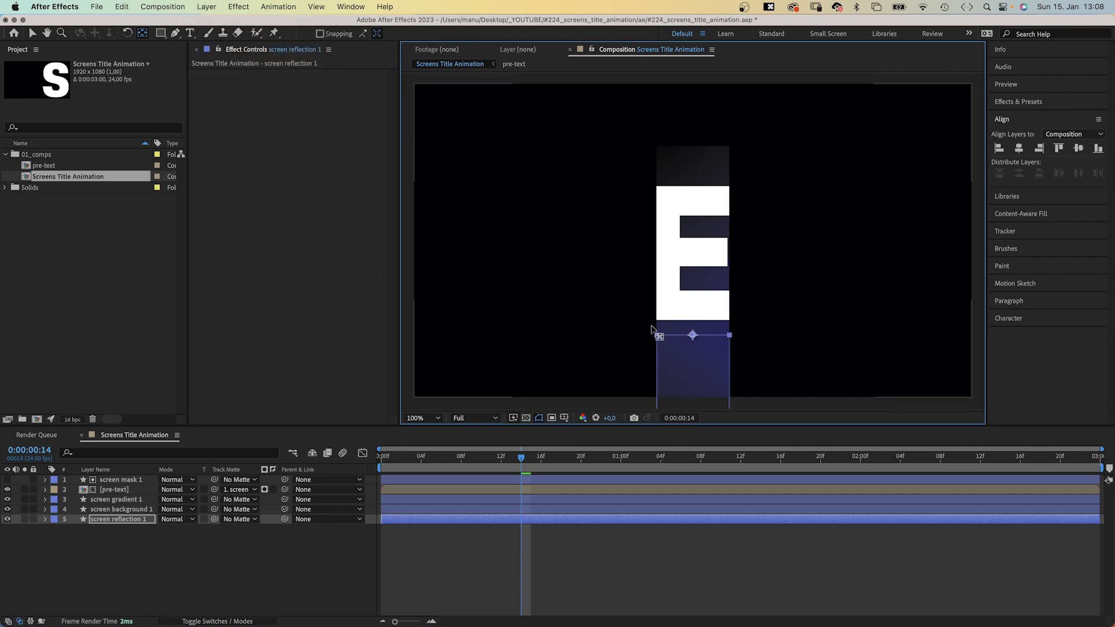
pyautogui.click(33, 33)
# Set the opacity of the screen reflection 1 layer to 50%
pyautogui.click(126, 519)
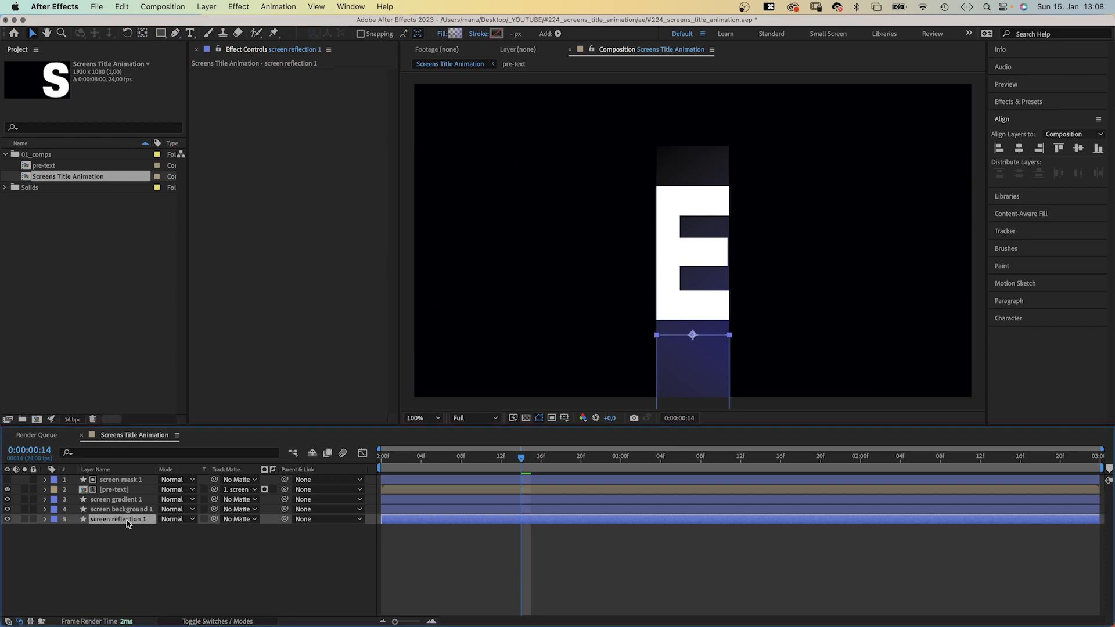
pyautogui.press('t')
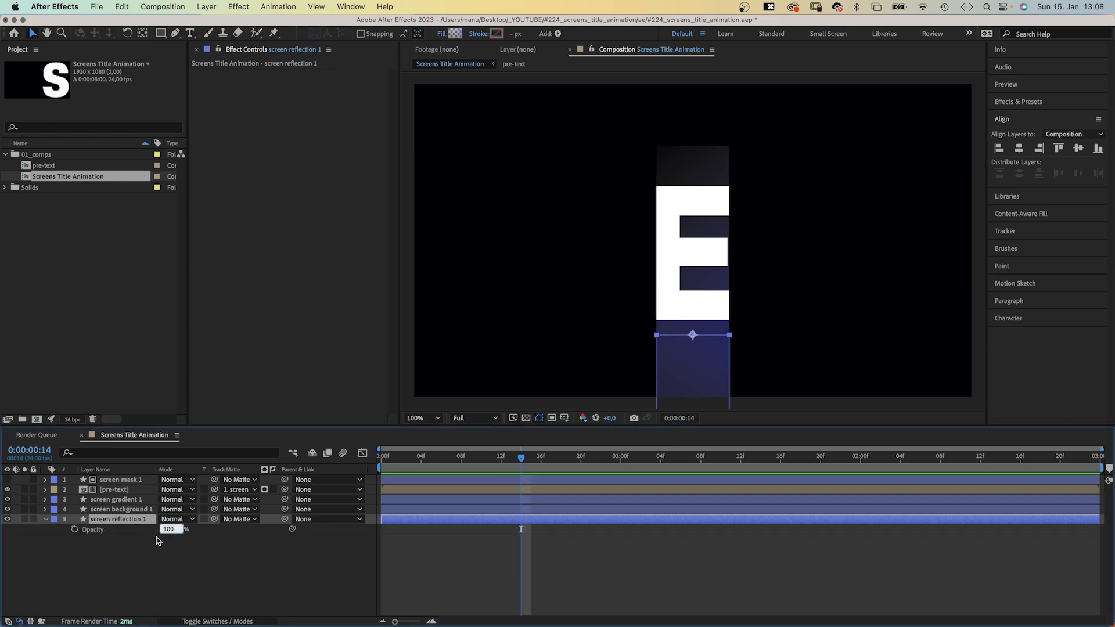
pyautogui.write('50')
pyautogui.press('Return')
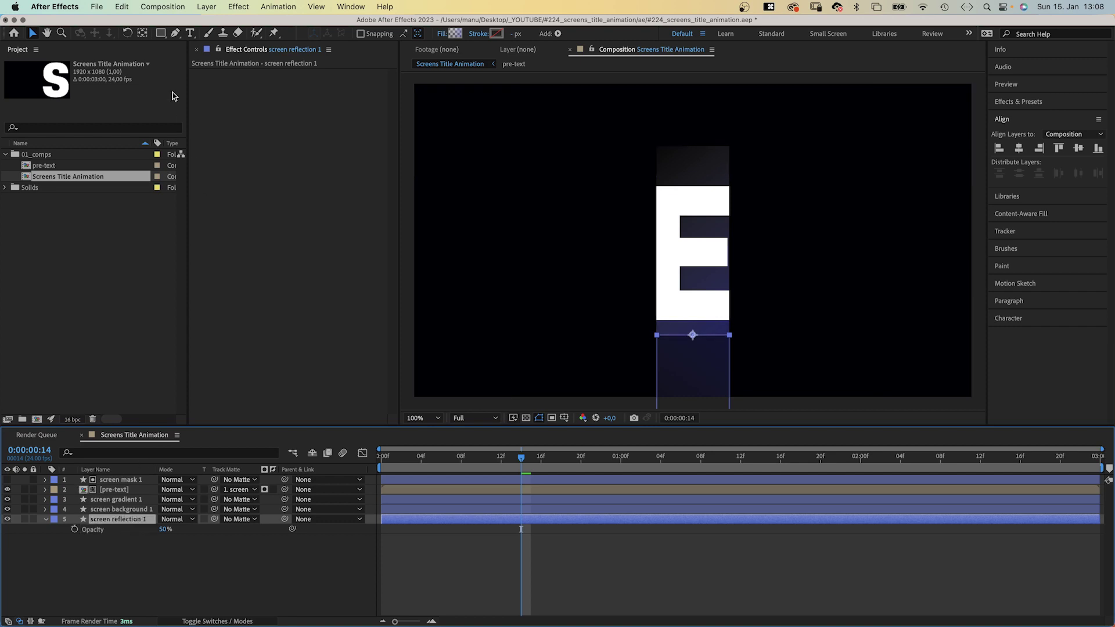
# Add a rectangular mask across the upper part of screen reflection 1 and feather it 0 px horizontally and 250 px vertically
pyautogui.click(161, 33)
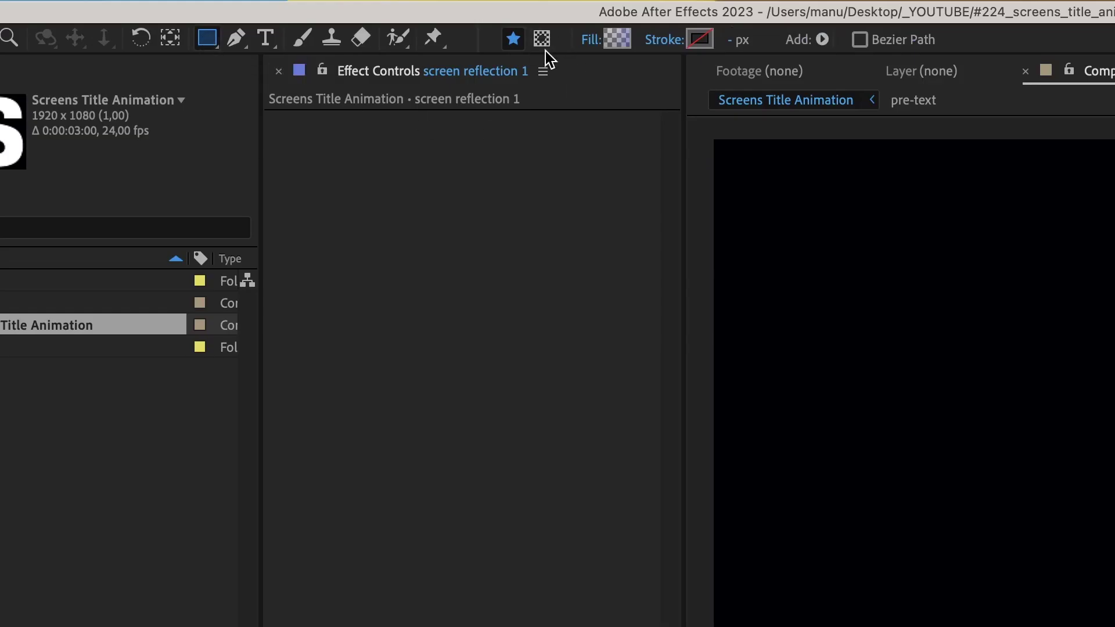
pyautogui.click(541, 40)
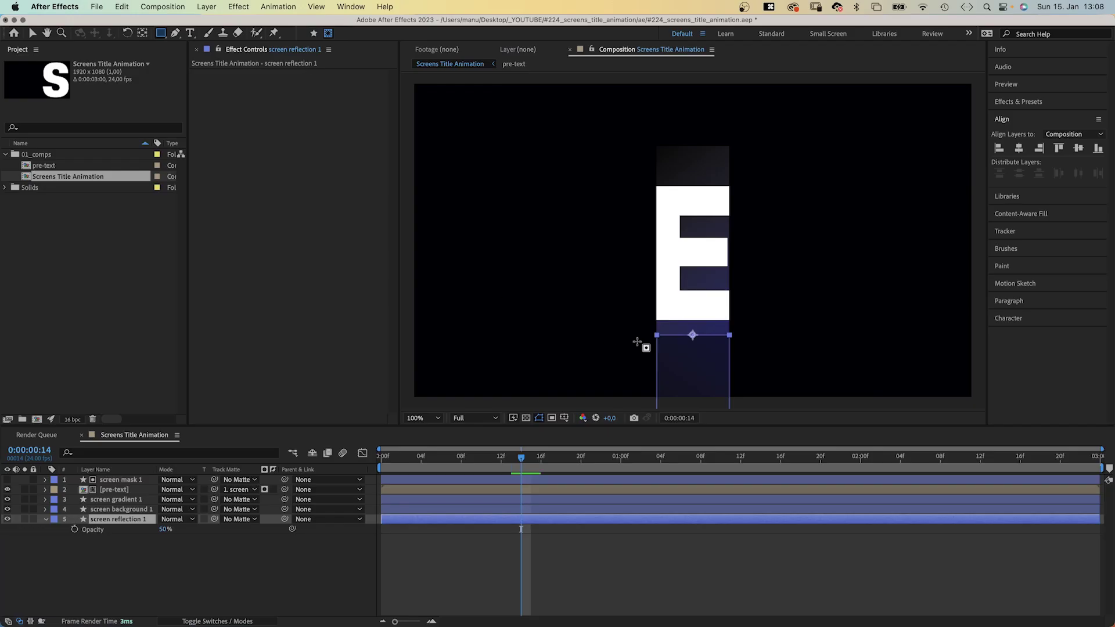
pyautogui.moveTo(601, 313); pyautogui.dragTo(814, 361)
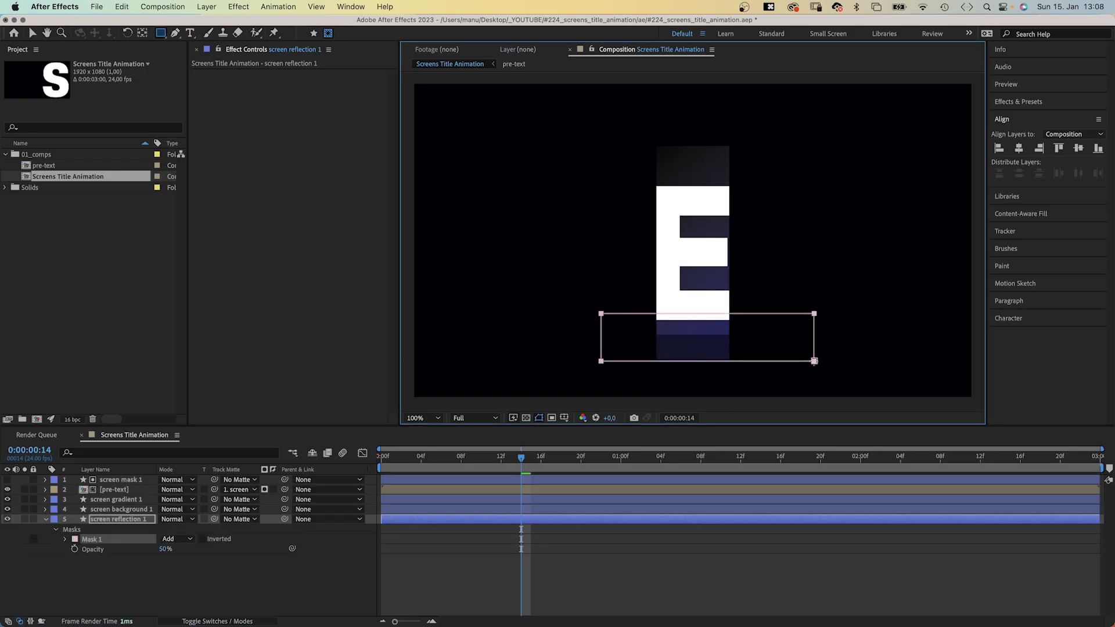
pyautogui.click(65, 539)
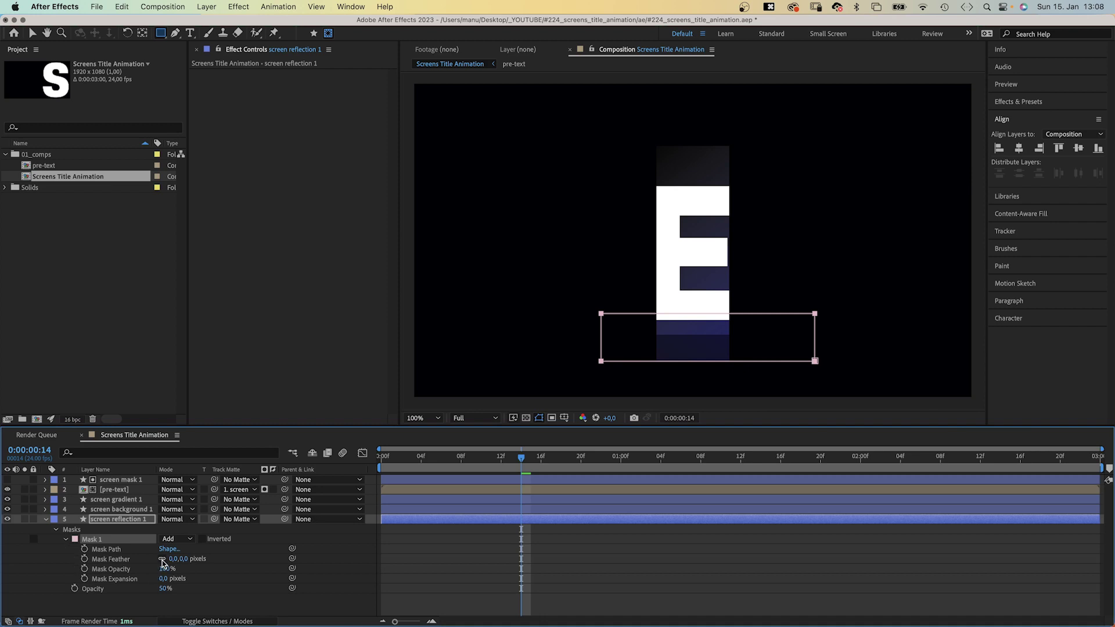
pyautogui.write('250')
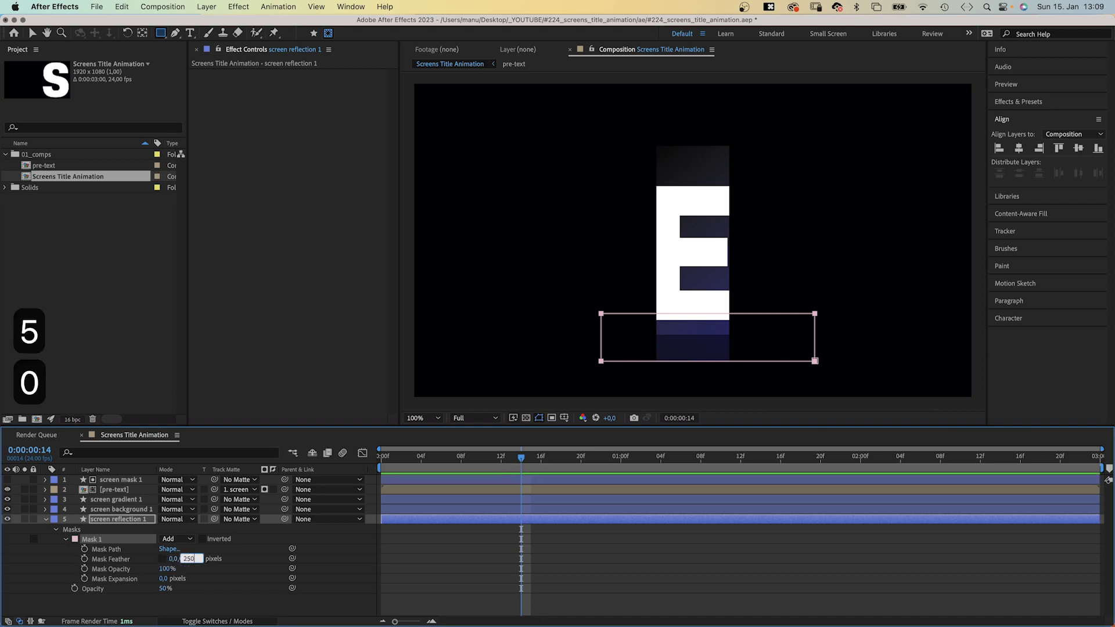
pyautogui.press('Return')
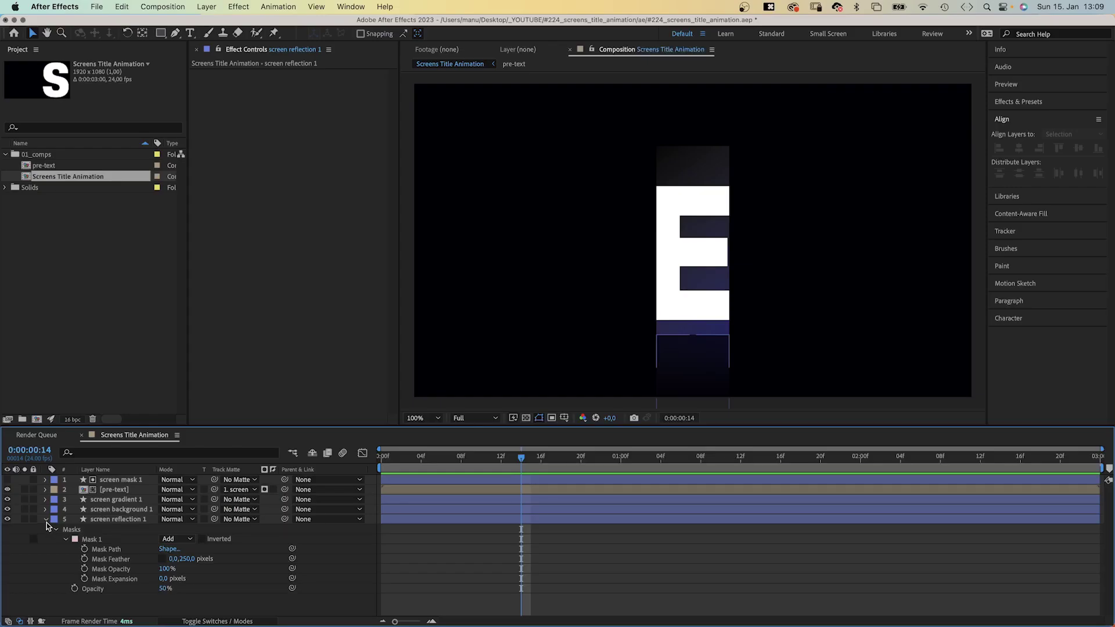
pyautogui.click(45, 519)
# Parent screen gradient 1, screen background 1 and screen reflection 1 to the screen mask 1 layer
pyautogui.click(117, 500)
pyautogui.keyDown('shift'); pyautogui.click(120, 519); pyautogui.keyUp('shift')
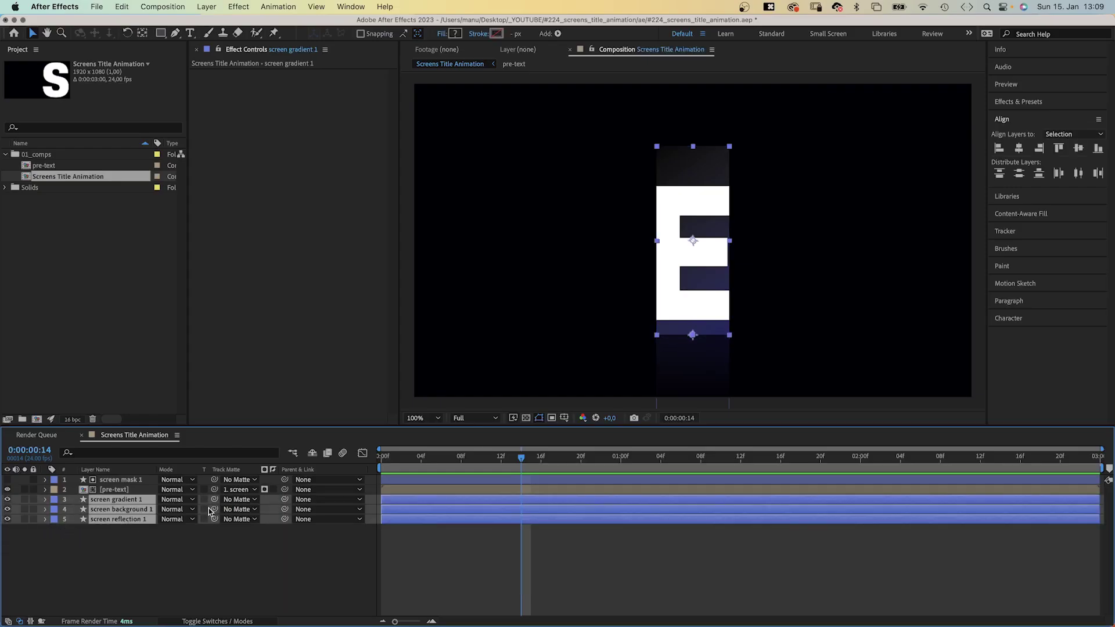
pyautogui.moveTo(186, 500); pyautogui.dragTo(144, 483)
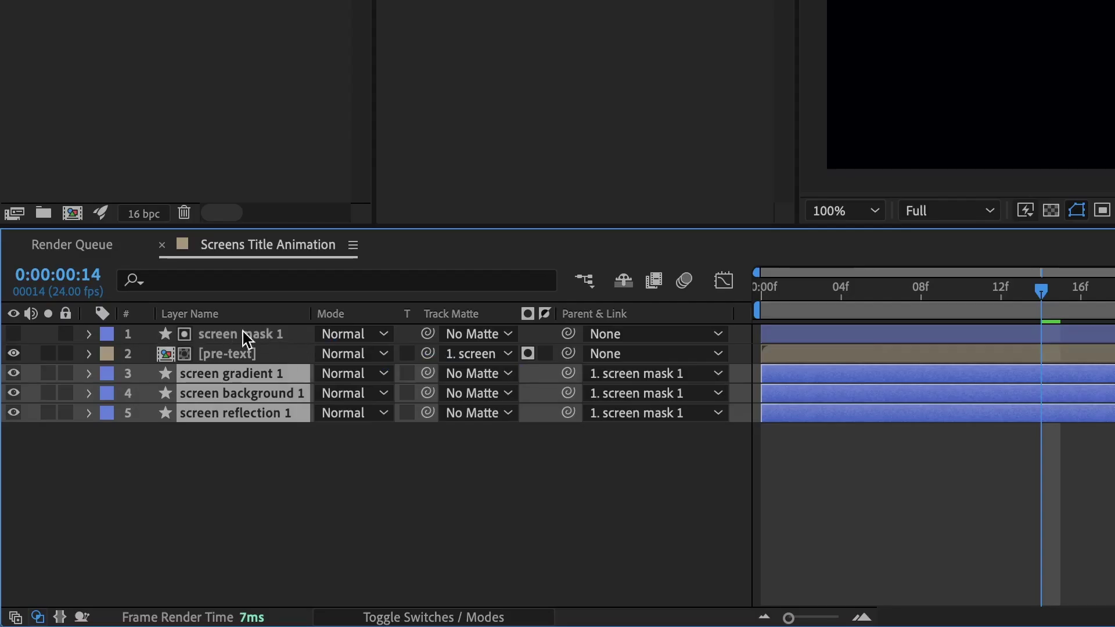
# Give all five layers, from screen mask 1 to screen reflection 1, the Red label colour
pyautogui.click(265, 333)
pyautogui.keyDown('shift'); pyautogui.click(266, 411); pyautogui.keyUp('shift')
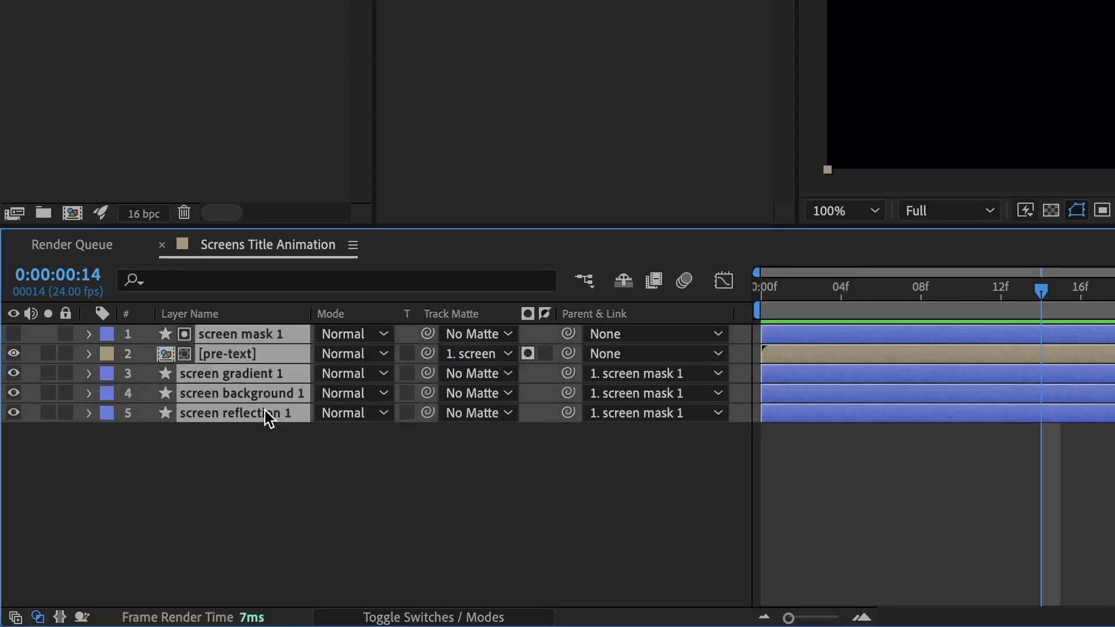
pyautogui.click(104, 354)
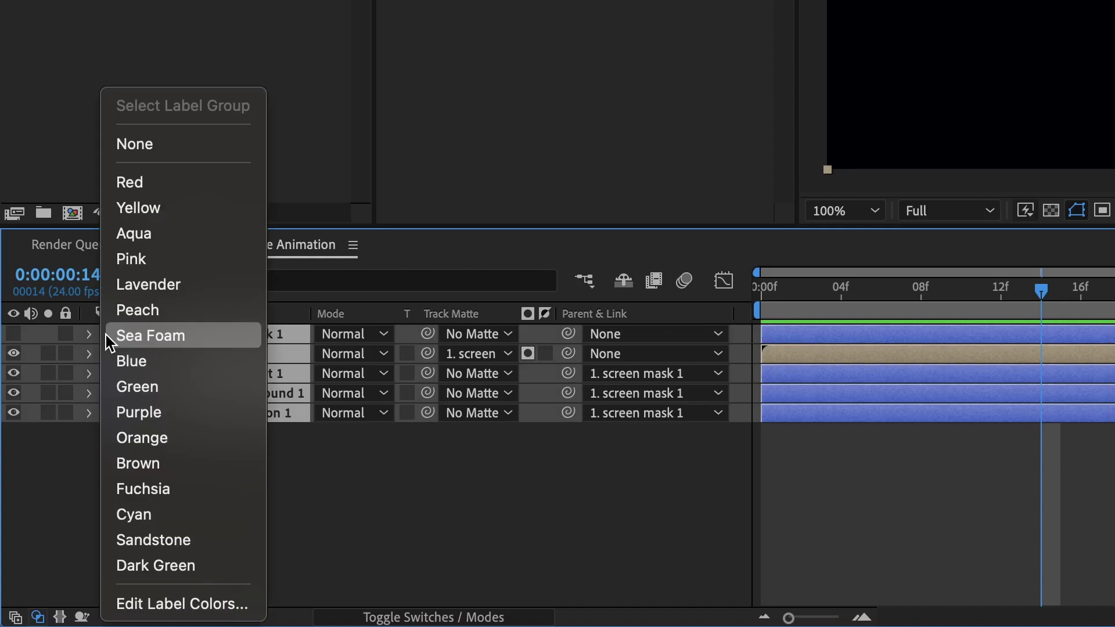
pyautogui.click(158, 184)
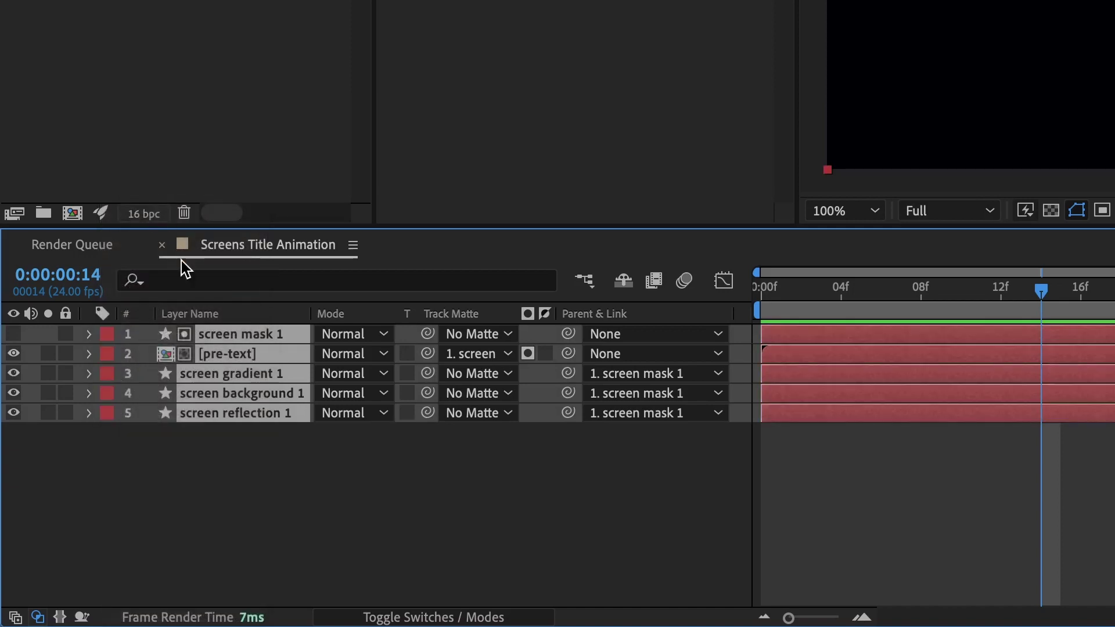
# Turn screen mask 1, screen gradient 1, screen background 1 and screen reflection 1 into 3D layers, leaving pre-text 2D
pyautogui.click(429, 596)
pyautogui.click(429, 617)
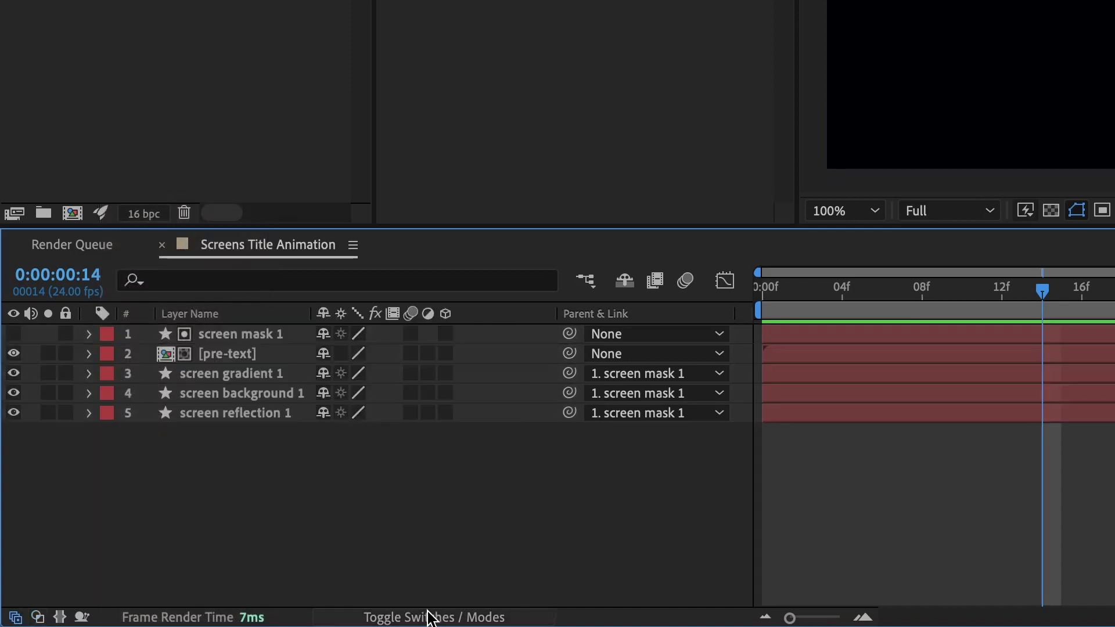
pyautogui.click(446, 334)
pyautogui.click(445, 373)
pyautogui.click(445, 393)
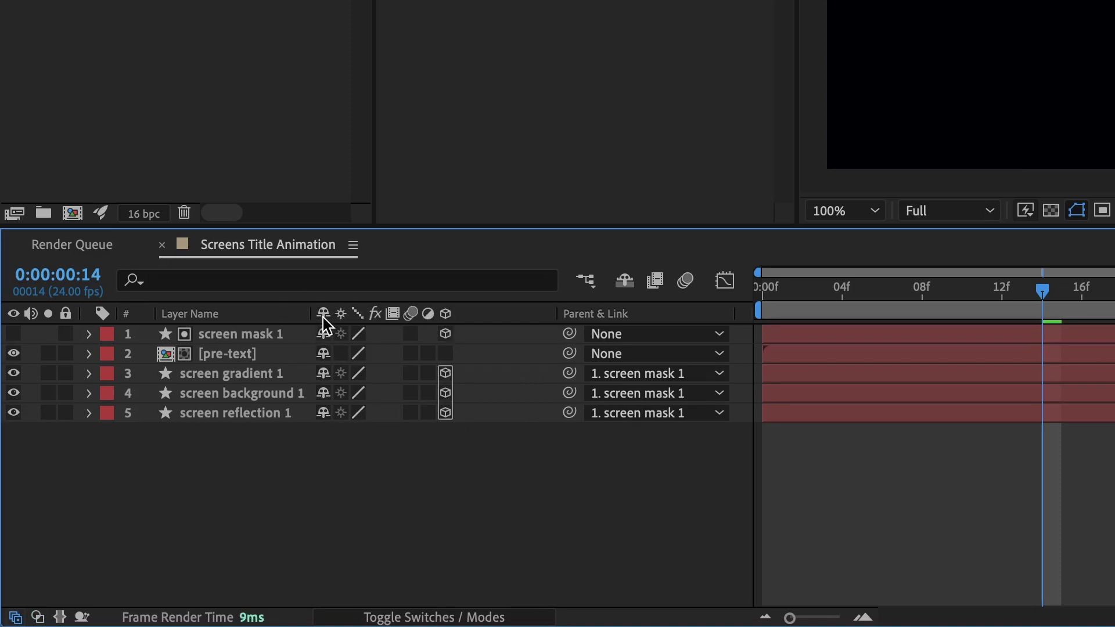
# Mark screen gradient 1, screen background 1 and screen reflection 1 as shy layers
pyautogui.click(323, 374)
pyautogui.click(324, 393)
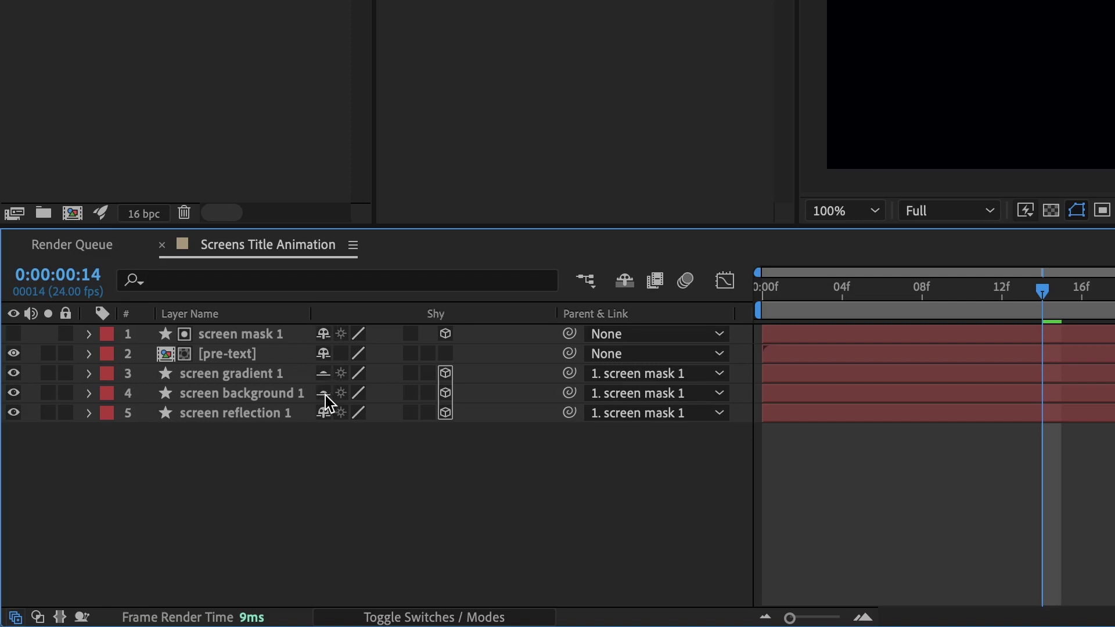
pyautogui.click(323, 413)
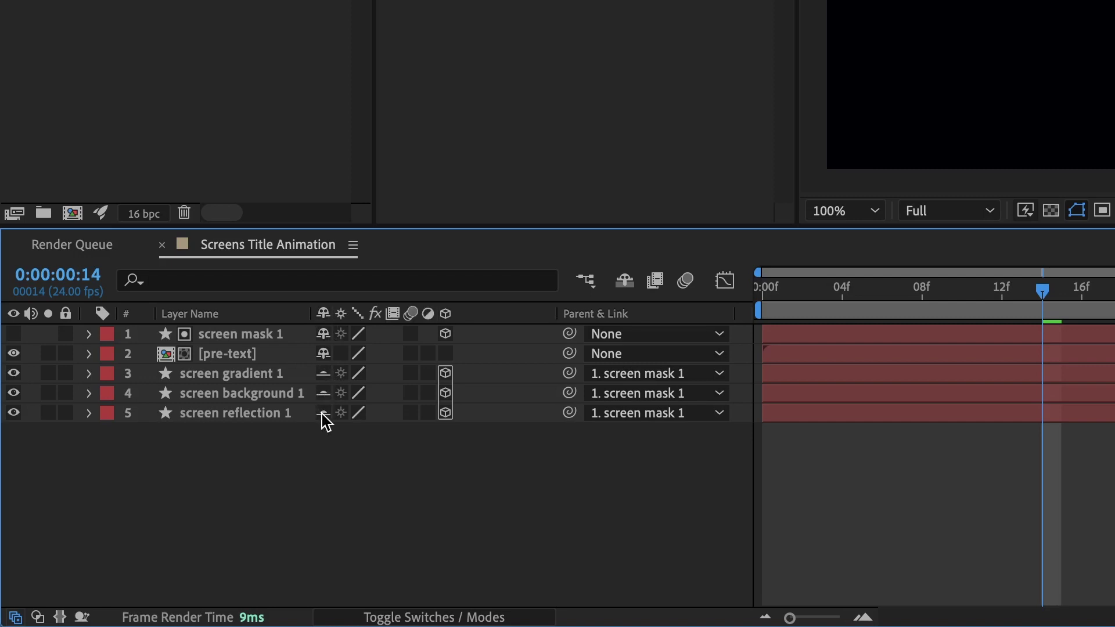
# Try hiding the shy layers in the timeline and show them again
pyautogui.click(625, 282)
pyautogui.click(625, 282)
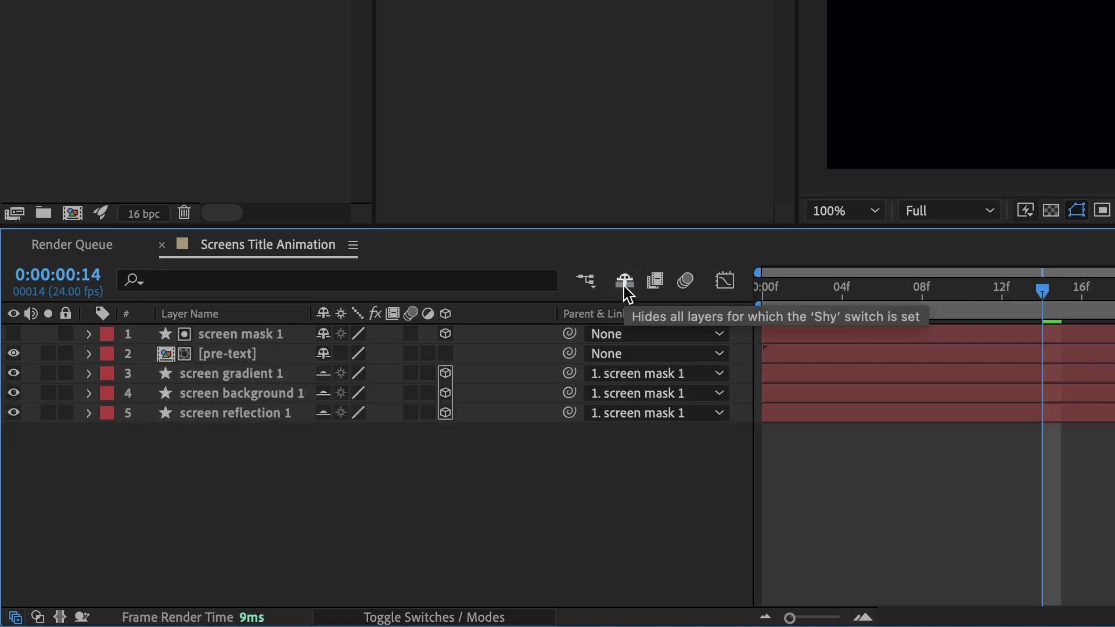
pyautogui.click(624, 282)
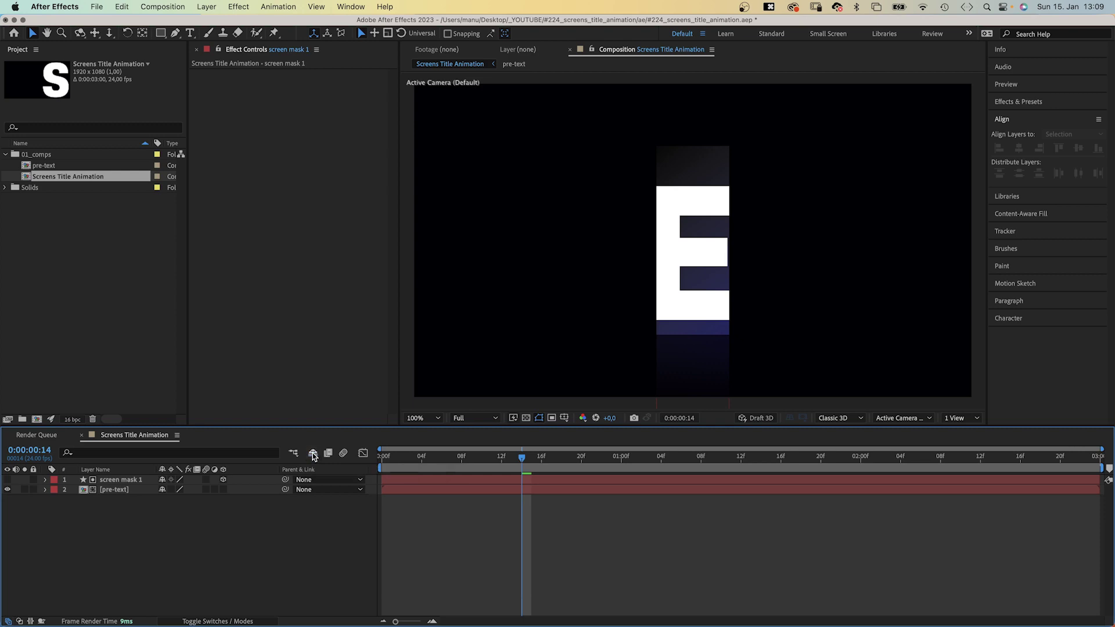
pyautogui.click(312, 454)
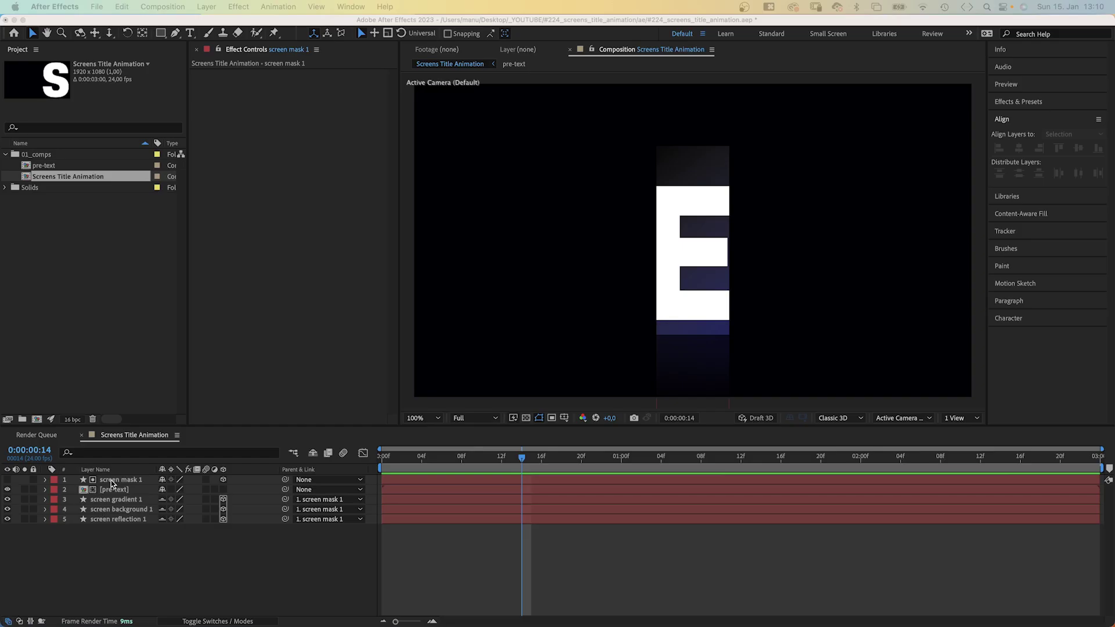
# Duplicate all five screen 1 layers, move the copies below the originals and give them the Yellow label colour
pyautogui.click(115, 481)
pyautogui.keyDown('shift'); pyautogui.click(117, 518); pyautogui.keyUp('shift')
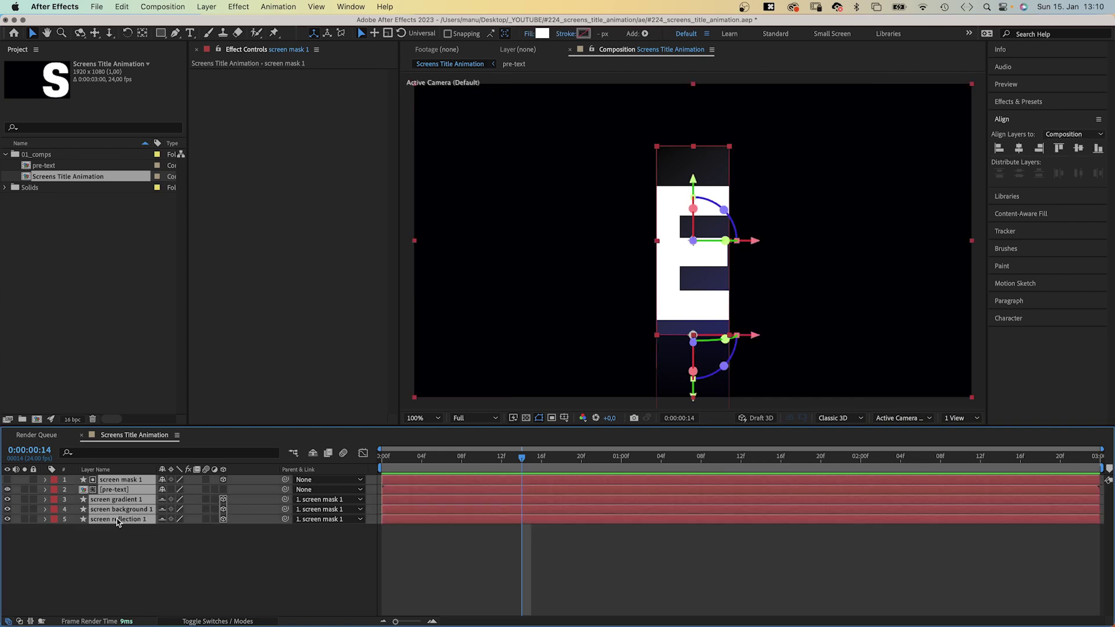
pyautogui.press('super+d')
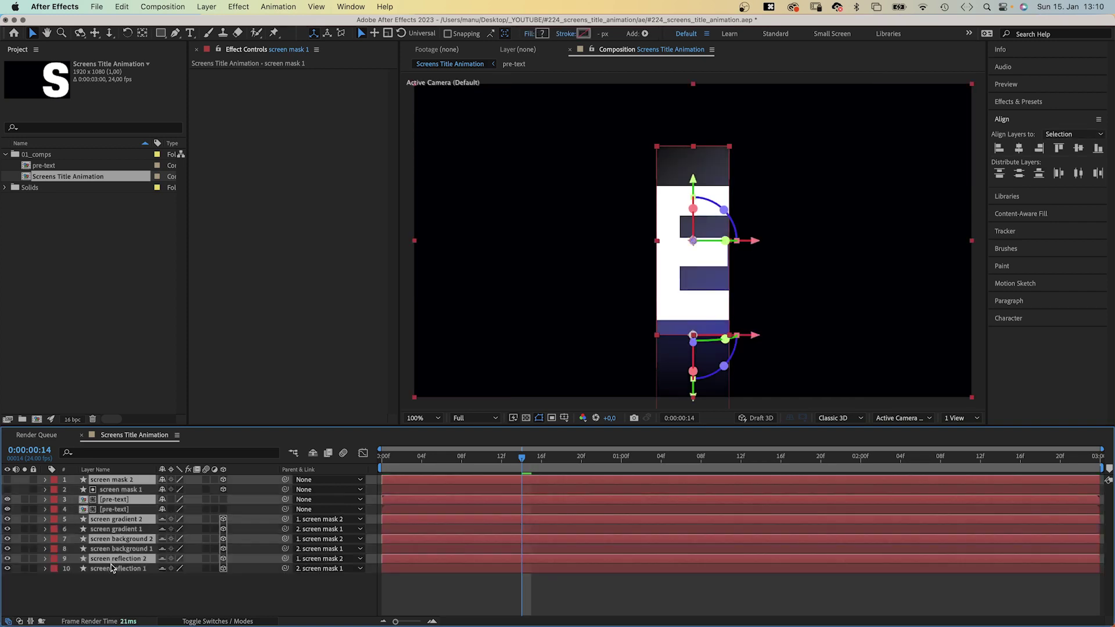
pyautogui.moveTo(110, 563); pyautogui.dragTo(107, 577)
pyautogui.click(53, 528)
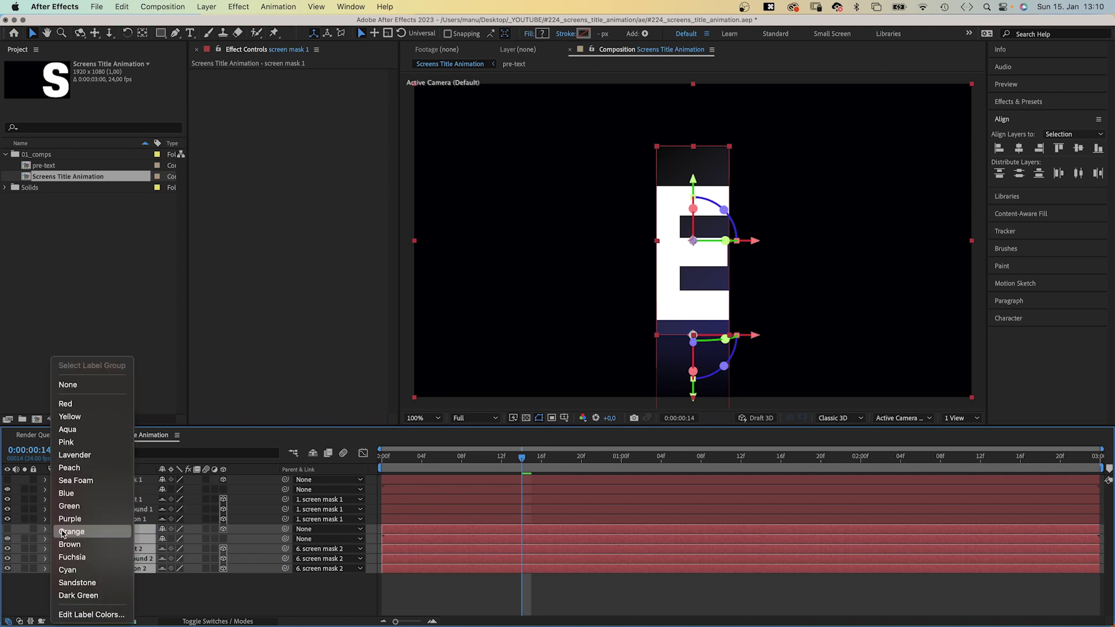
pyautogui.click(68, 417)
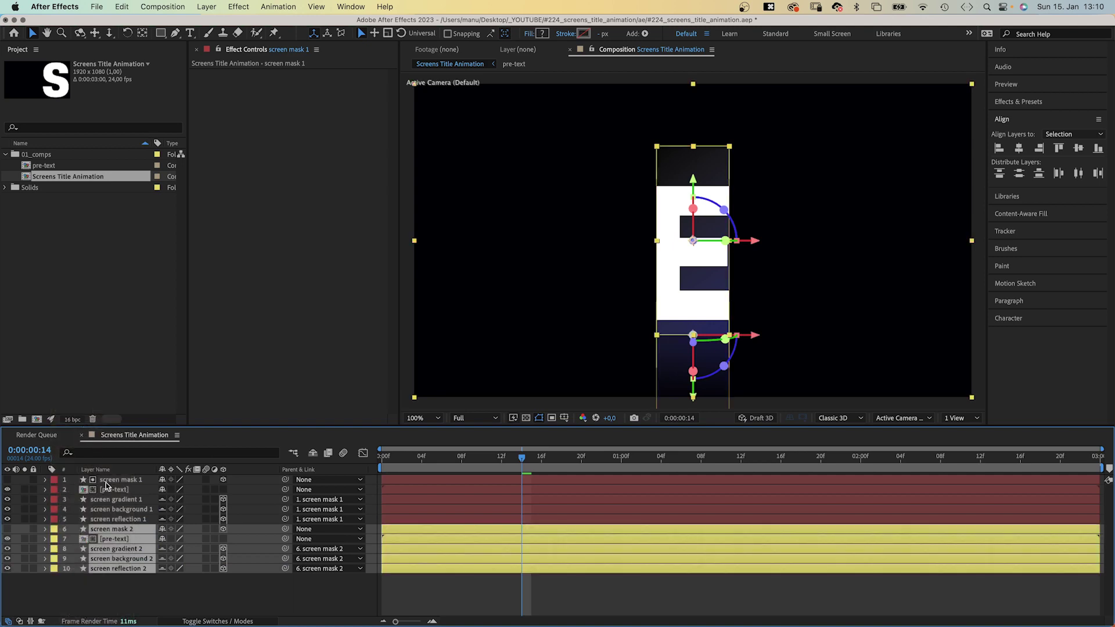
# Move screen mask 2 left to X position 698 and make it the track matte of the second pre-text layer
pyautogui.click(122, 591)
pyautogui.click(114, 529)
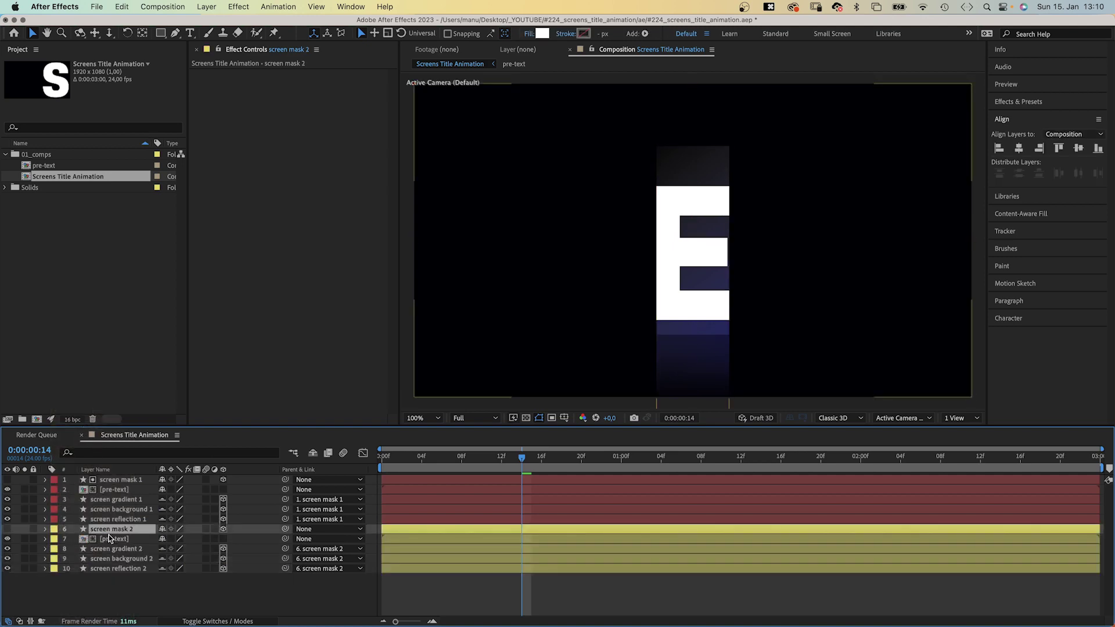
pyautogui.press('p')
pyautogui.moveTo(164, 539); pyautogui.dragTo(23, 549)
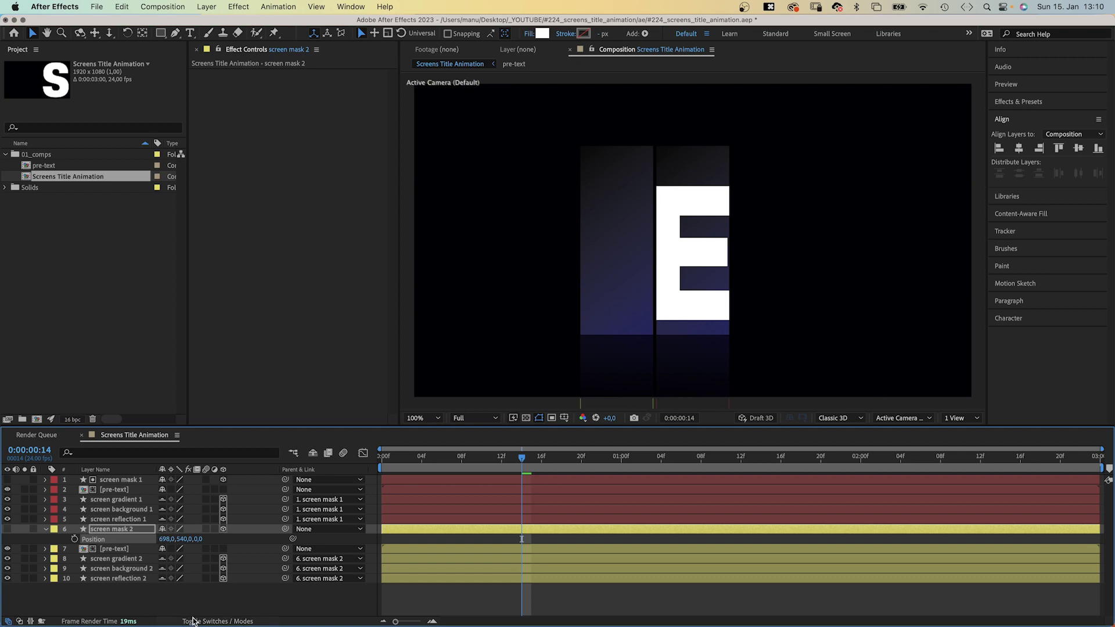
pyautogui.click(193, 621)
pyautogui.moveTo(147, 538); pyautogui.dragTo(137, 535)
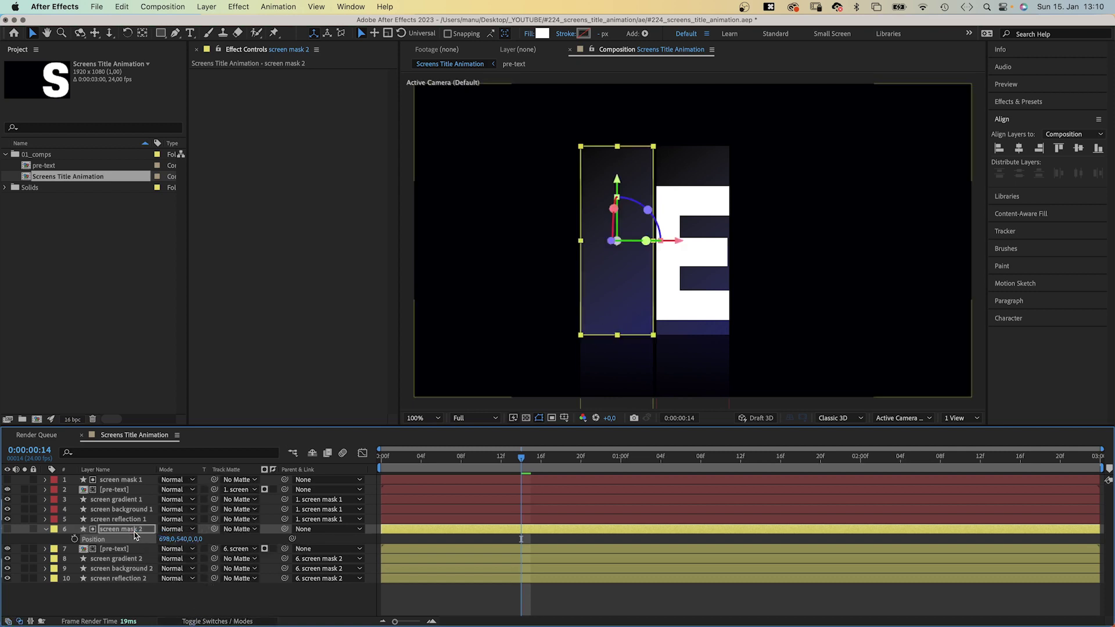
pyautogui.press('p')
# Duplicate the five screen 2 layers and give the copies the Aqua label colour
pyautogui.click(119, 568)
pyautogui.keyDown('shift'); pyautogui.click(119, 529); pyautogui.keyUp('shift')
pyautogui.press('super+d')
pyautogui.click(54, 571)
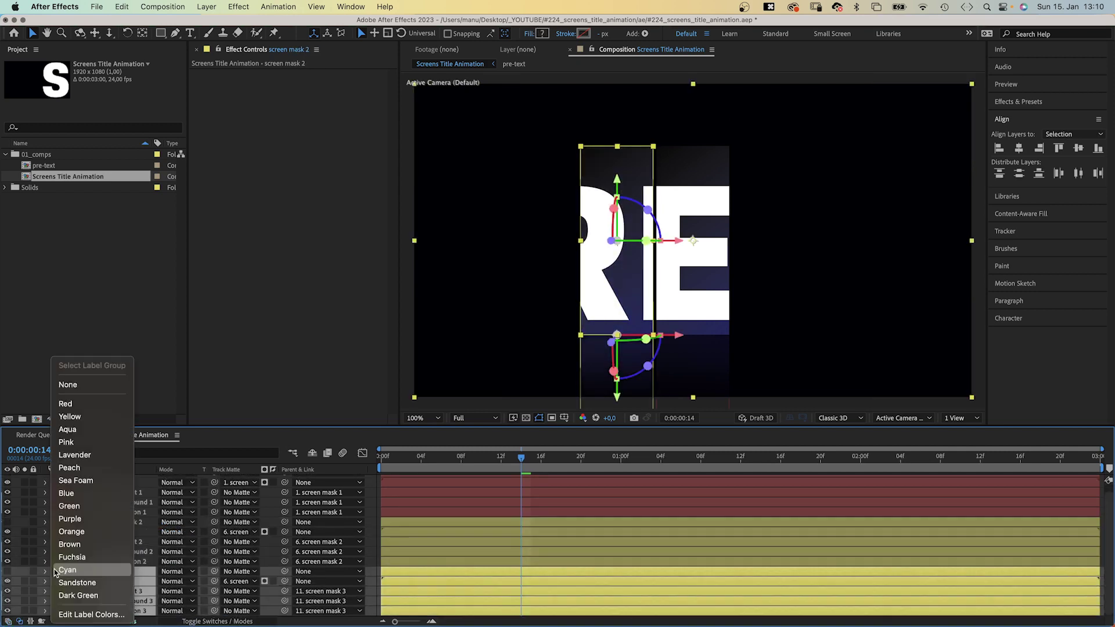
pyautogui.click(70, 428)
# Move screen mask 3 just left of screen 2 and make it the track matte of the third pre-text layer
pyautogui.click(129, 571)
pyautogui.press('p')
pyautogui.keyDown('shift'); pyautogui.click(1039, 610); pyautogui.keyUp('shift')
# Duplicate the five screen 3 layers and give the copies the Pink label colour
pyautogui.press('super+d')
pyautogui.click(54, 571)
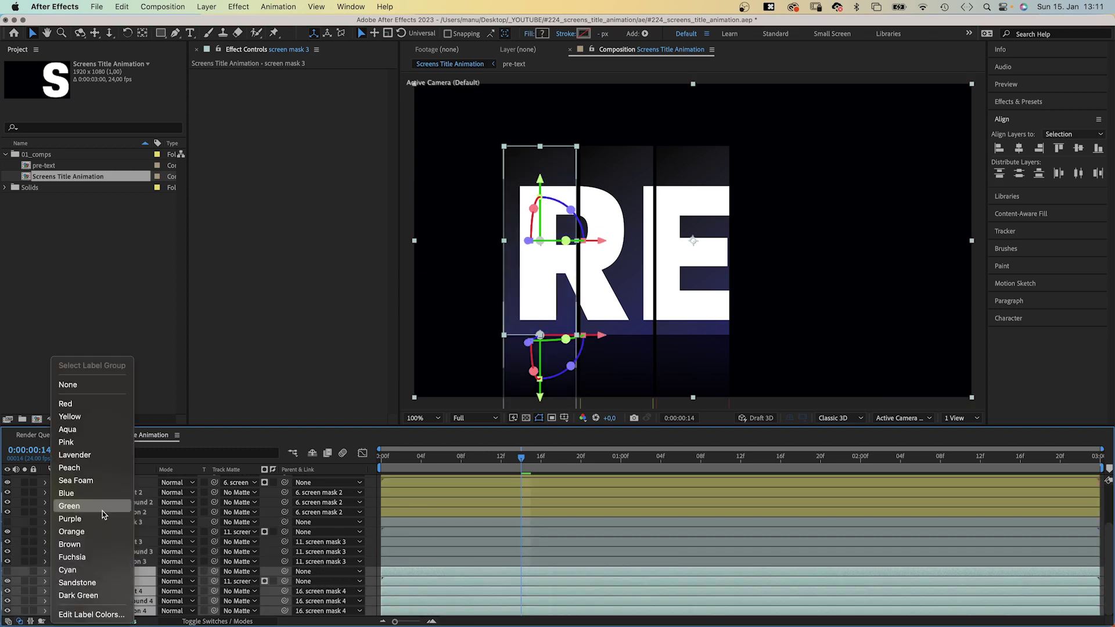
pyautogui.click(72, 441)
# Move screen mask 4 just left of screen 3 and use it as the matte for its own pre-text layer
pyautogui.click(121, 571)
pyautogui.press('p')
pyautogui.moveTo(165, 581); pyautogui.dragTo(30, 581)
pyautogui.press('p')
pyautogui.keyDown('shift'); pyautogui.click(114, 613); pyautogui.keyUp('shift')
# Duplicate the five screen 1 layers, place the copies below the originals and give them the Peach label colour
pyautogui.click(120, 480)
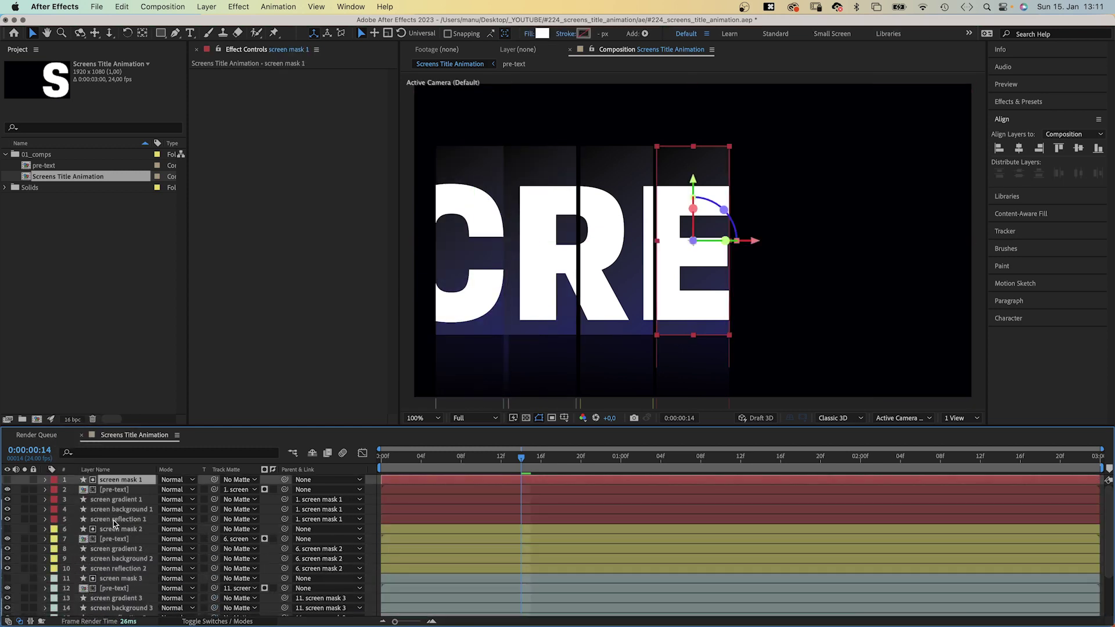
pyautogui.keyDown('shift'); pyautogui.click(116, 519); pyautogui.keyUp('shift')
pyautogui.press('super+d')
pyautogui.click(54, 528)
pyautogui.click(72, 469)
# Move screen mask 5 just right of screen 1 and use it as the matte for its own pre-text layer
pyautogui.click(116, 529)
pyautogui.moveTo(165, 539); pyautogui.dragTo(296, 524)
pyautogui.press('p')
# Duplicate the five screen 5 layers, place the copies below the originals and give them the Sea Foam label colour
pyautogui.keyDown('shift'); pyautogui.click(117, 569); pyautogui.keyUp('shift')
pyautogui.press('super+d')
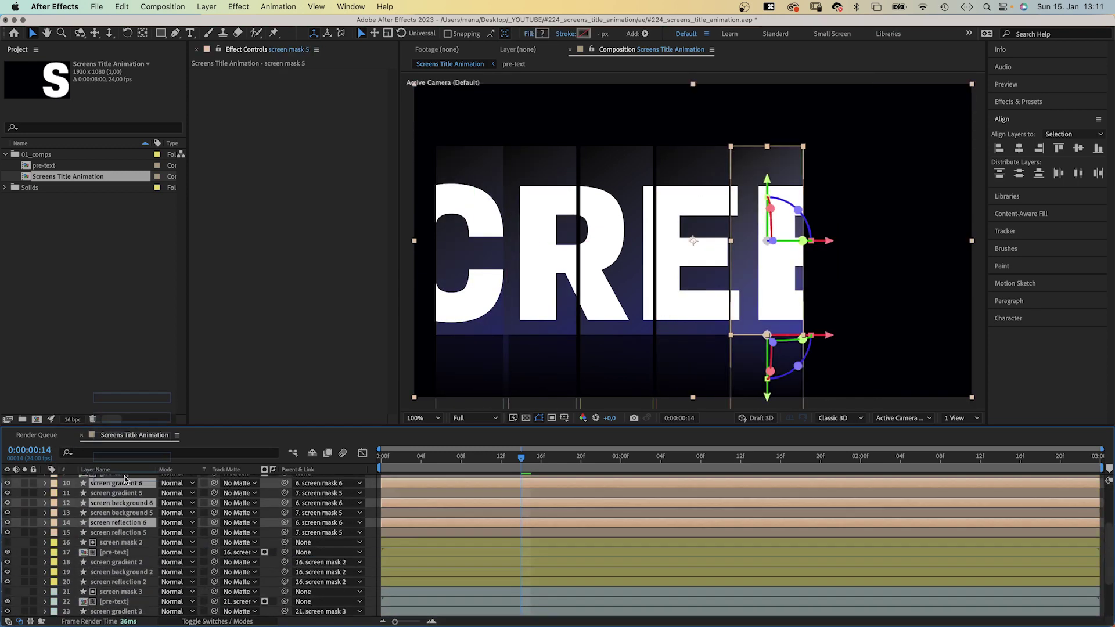
pyautogui.click(54, 485)
pyautogui.click(80, 481)
# Move screen mask 6 just right of screen 5 and use it as the matte for its own pre-text layer
pyautogui.click(119, 535)
pyautogui.press('p')
pyautogui.moveTo(170, 545); pyautogui.dragTo(302, 539)
# Duplicate the five screen 6 layers and give the copies the Orange label colour
pyautogui.keyDown('shift'); pyautogui.click(117, 574); pyautogui.keyUp('shift')
pyautogui.press('super+d')
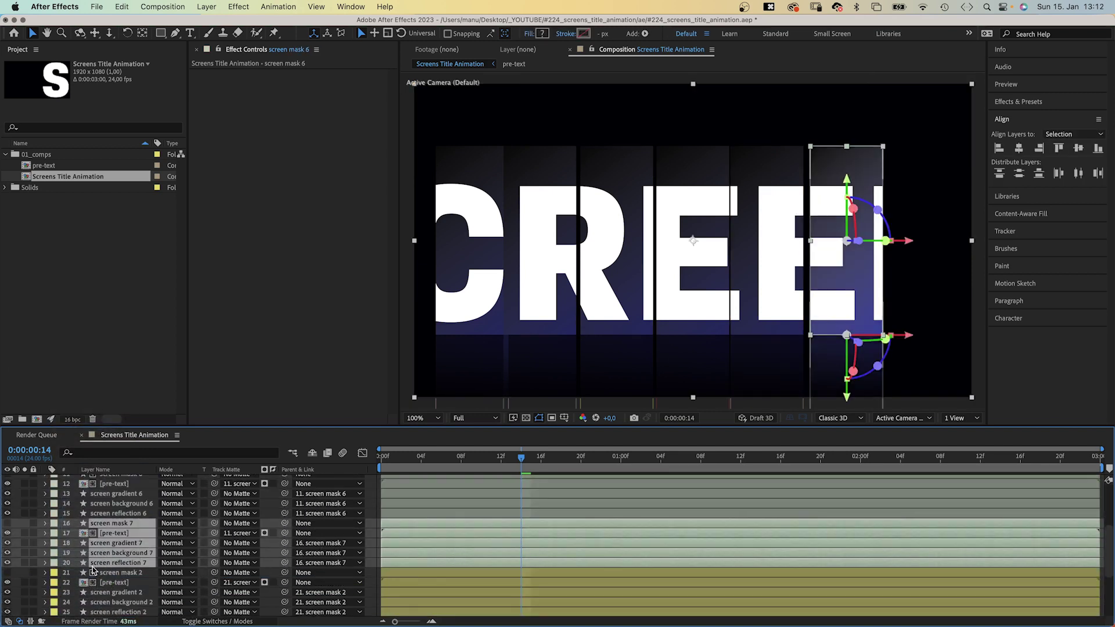
pyautogui.click(54, 523)
pyautogui.click(72, 533)
# Move screen mask 7 just right of screen 6 and use it as the matte for its own pre-text layer
pyautogui.click(119, 523)
pyautogui.press('p')
pyautogui.moveTo(165, 533); pyautogui.dragTo(299, 531)
pyautogui.click(46, 523)
# Move the current time to the composition's last frame, 0:00:02:23
pyautogui.click(116, 562)
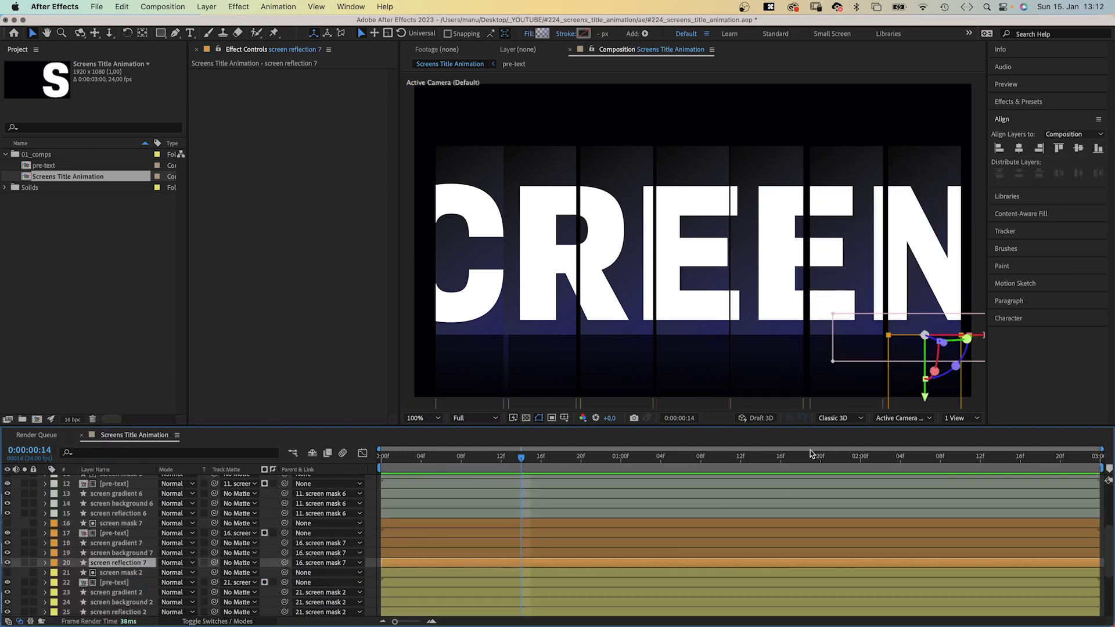
pyautogui.moveTo(509, 458); pyautogui.dragTo(1097, 454)
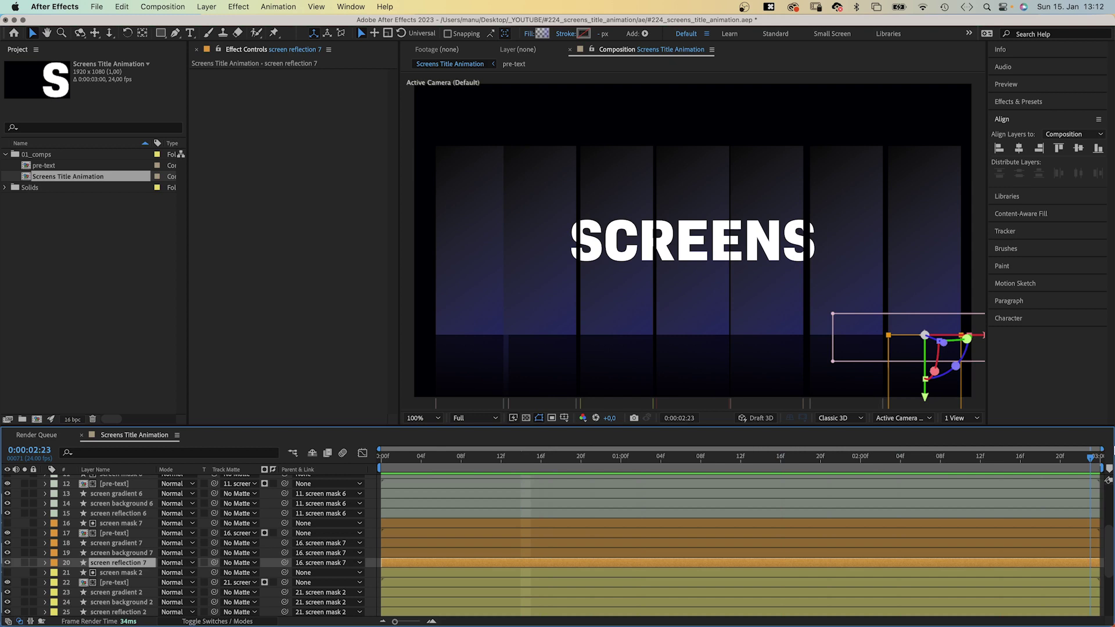
pyautogui.scroll(5, 684, 497)
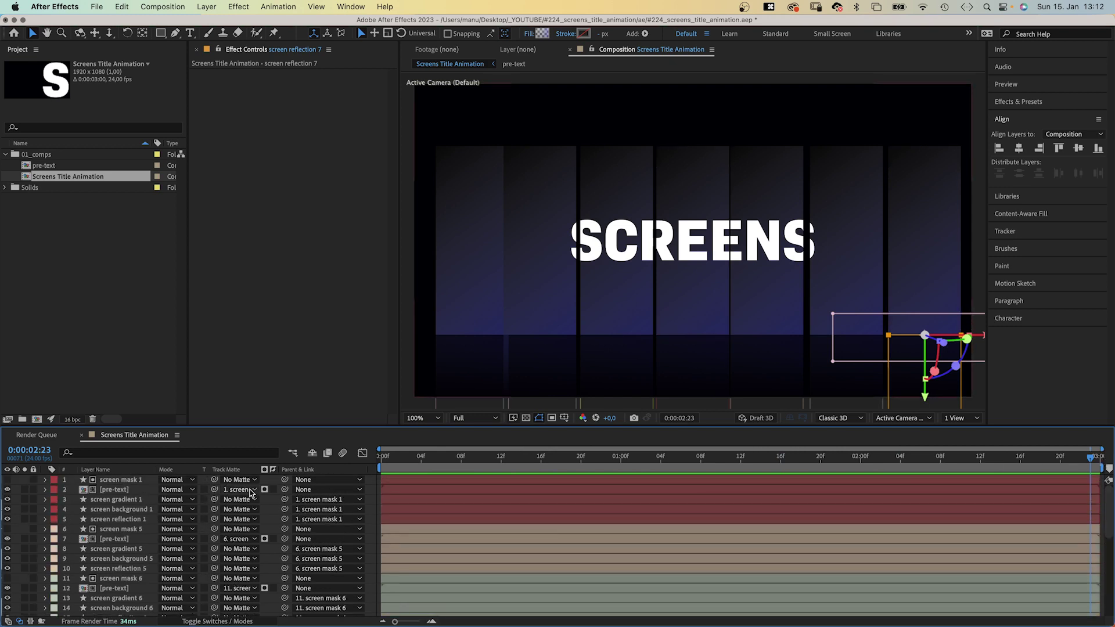
# Hide the shy layers and bring screen mask 1 forward to a Z position of -664
pyautogui.click(312, 454)
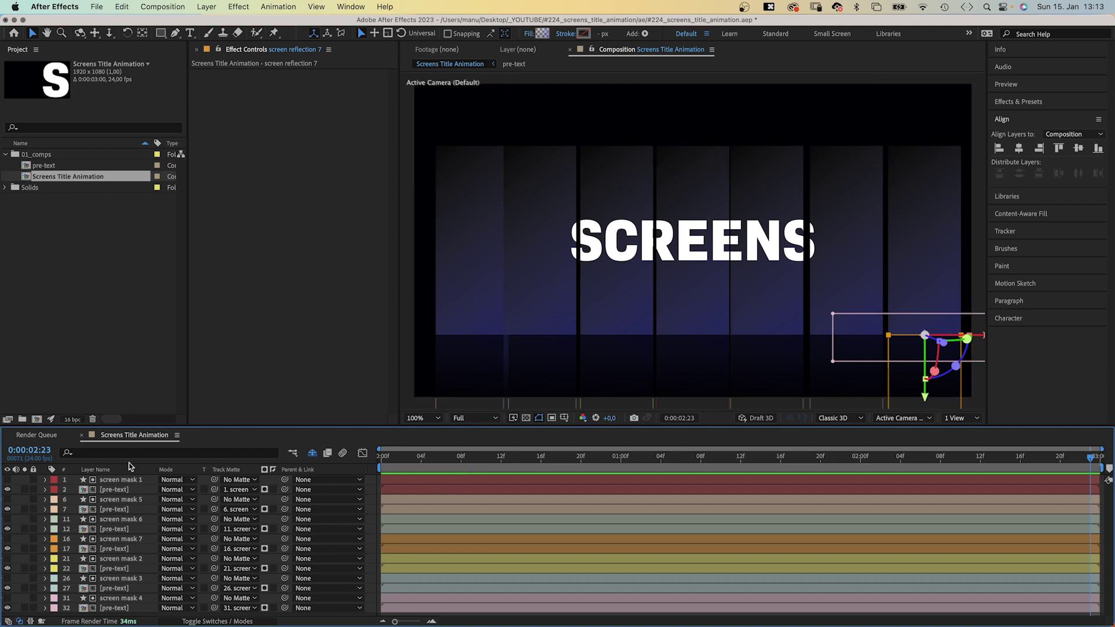
pyautogui.click(124, 480)
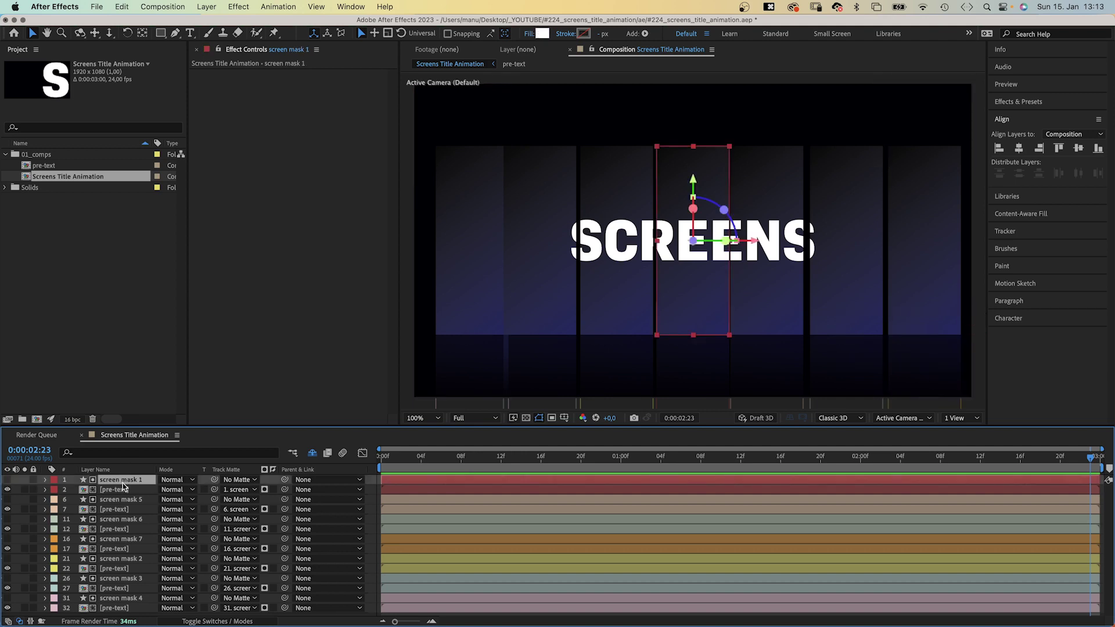
pyautogui.press('p')
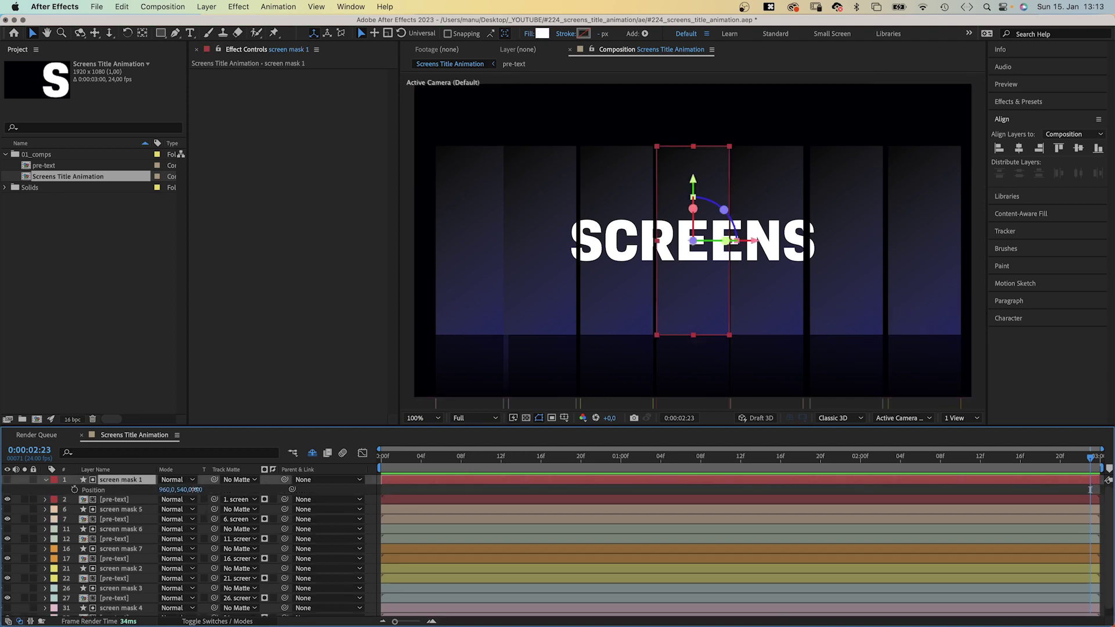
pyautogui.moveTo(196, 489); pyautogui.dragTo(137, 489)
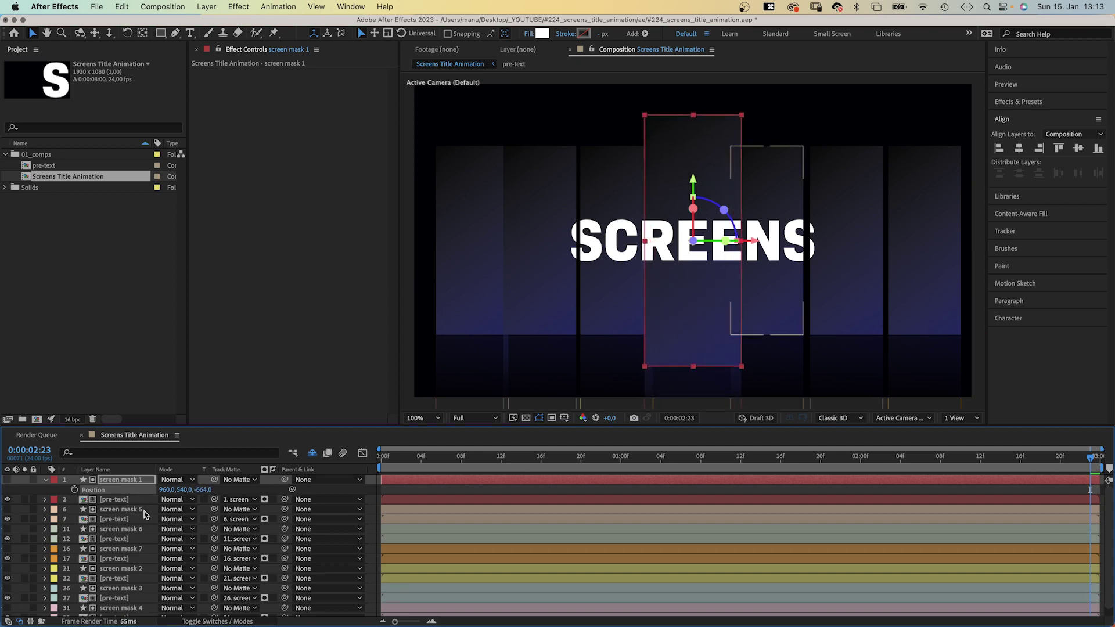
# Bring screen mask 5 forward to a Z position of -326
pyautogui.click(111, 520)
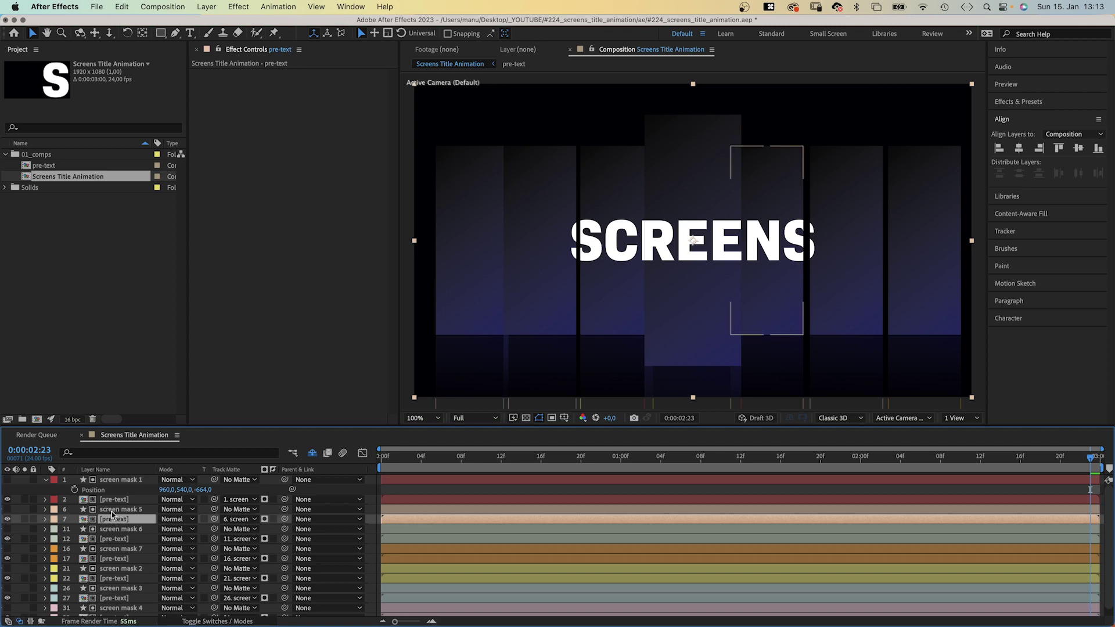
pyautogui.click(109, 510)
pyautogui.press('p')
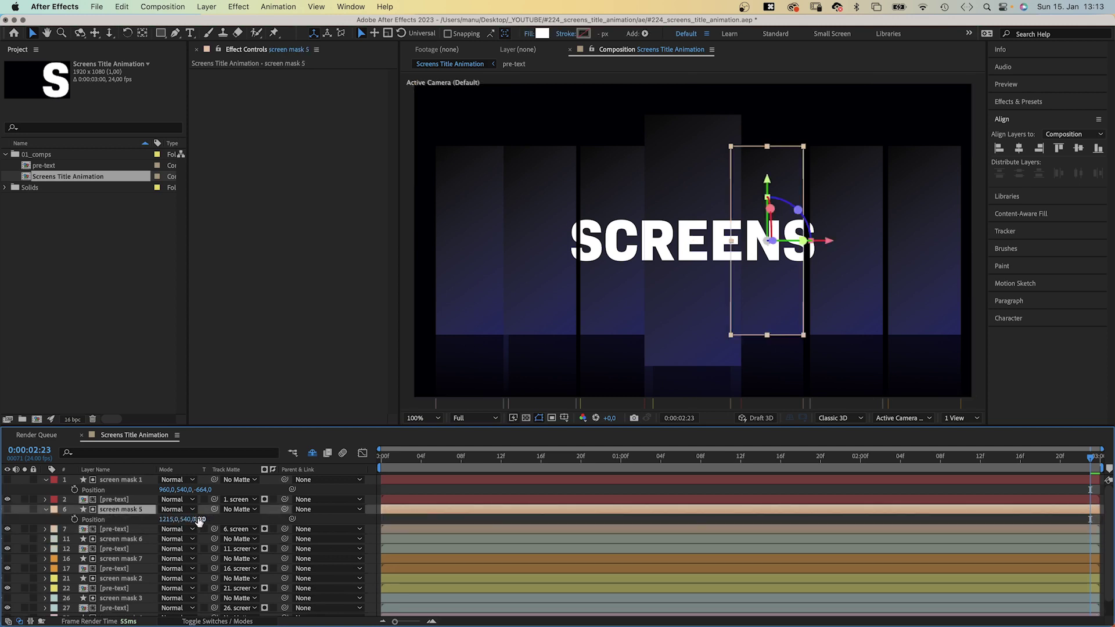
pyautogui.moveTo(199, 520); pyautogui.dragTo(141, 519)
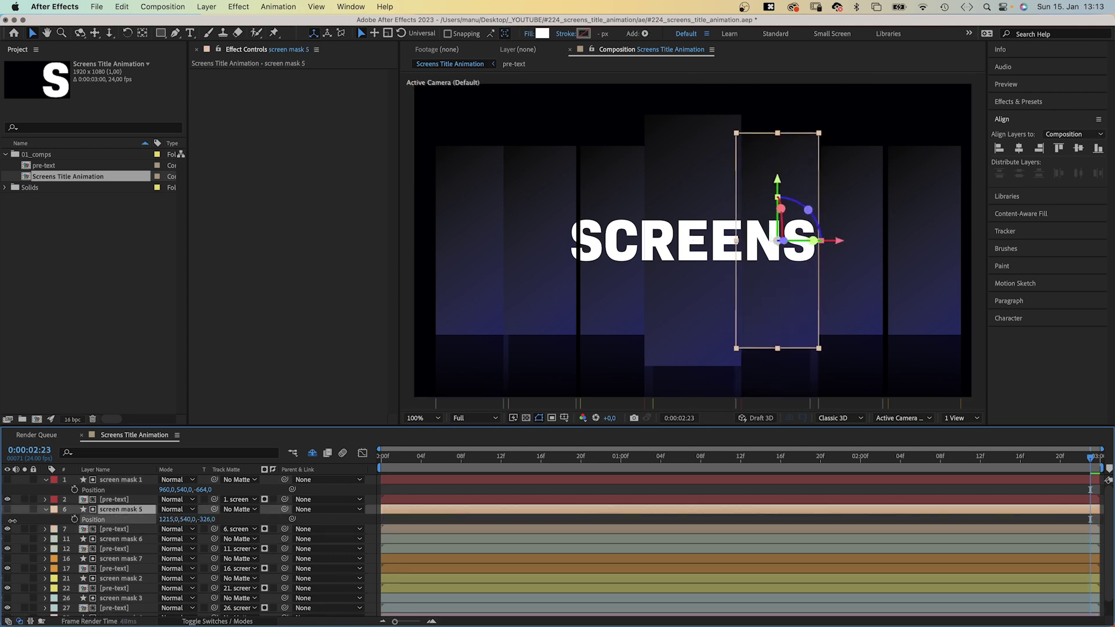
# Position screen mask 6 at 1546, 540, 113 and screen mask 7 at 1843, 540, 350
pyautogui.click(116, 540)
pyautogui.press('p')
pyautogui.moveTo(204, 549); pyautogui.dragTo(169, 543)
pyautogui.click(119, 569)
pyautogui.press('p')
pyautogui.moveTo(203, 579); pyautogui.dragTo(278, 575)
pyautogui.moveTo(166, 578); pyautogui.dragTo(259, 545)
pyautogui.moveTo(166, 548); pyautogui.dragTo(186, 548)
pyautogui.moveTo(203, 578); pyautogui.dragTo(256, 577)
pyautogui.moveTo(166, 579); pyautogui.dragTo(380, 610)
# Position screen mask 2 at 698, 540, -272, screen mask 3 at 410, 540, 157 and screen mask 4 at 150, 540, 314
pyautogui.click(120, 599)
pyautogui.press('p')
pyautogui.scroll(-5, 151, 601)
pyautogui.click(121, 581)
pyautogui.press('p')
pyautogui.click(121, 601)
pyautogui.press('p')
pyautogui.moveTo(166, 610); pyautogui.dragTo(139, 608)
# Collapse the open properties of all layers and clear the selection
pyautogui.press('super+a')
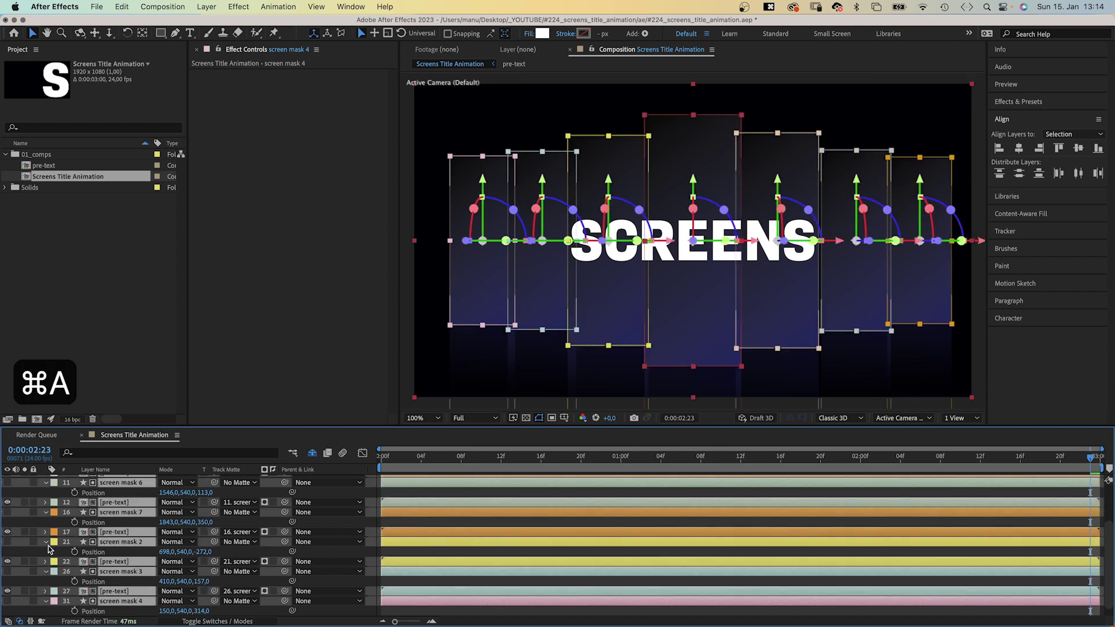
pyautogui.click(46, 542)
pyautogui.press('super+shift+a')
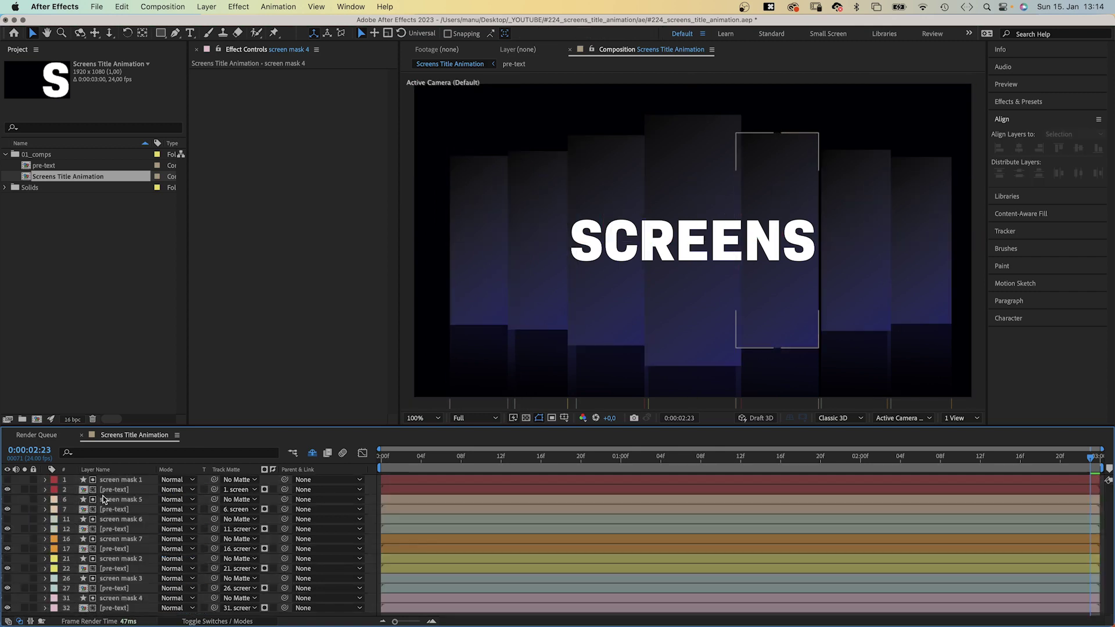
# Scale screen 1's pre-text layer to 322% and turn on Collapse Transformations for it
pyautogui.click(116, 489)
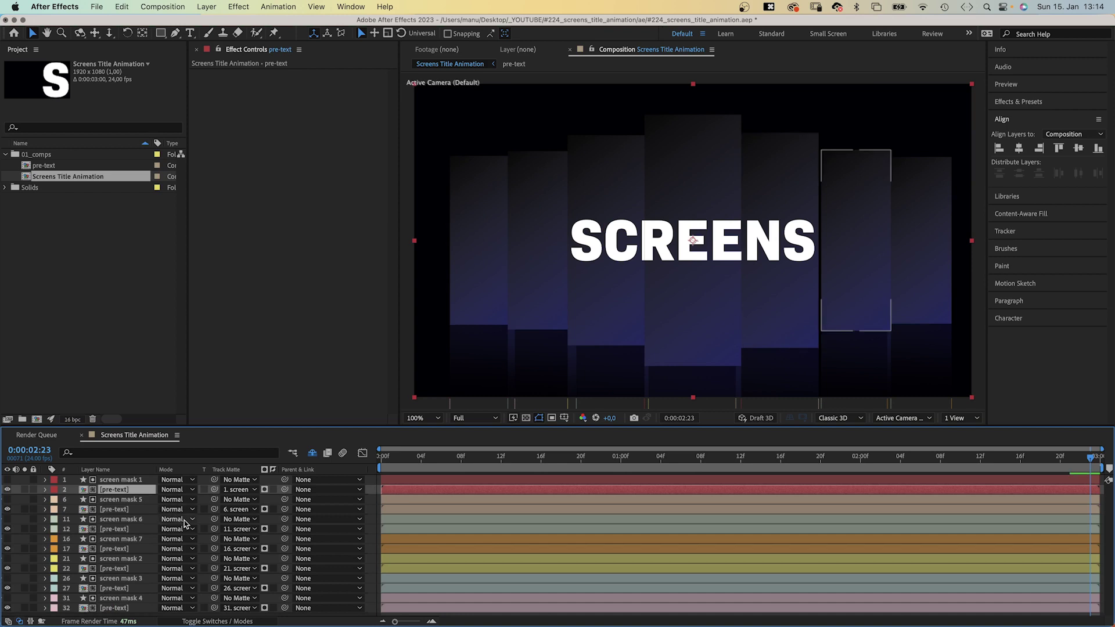
pyautogui.press('s')
pyautogui.moveTo(174, 499); pyautogui.dragTo(284, 498)
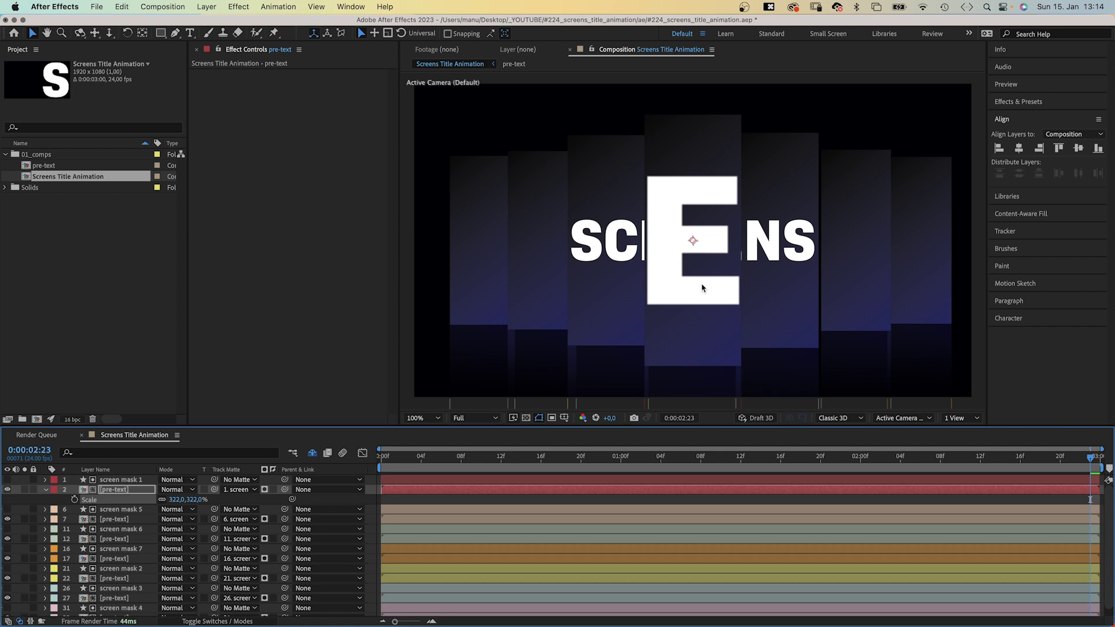
pyautogui.press('F4')
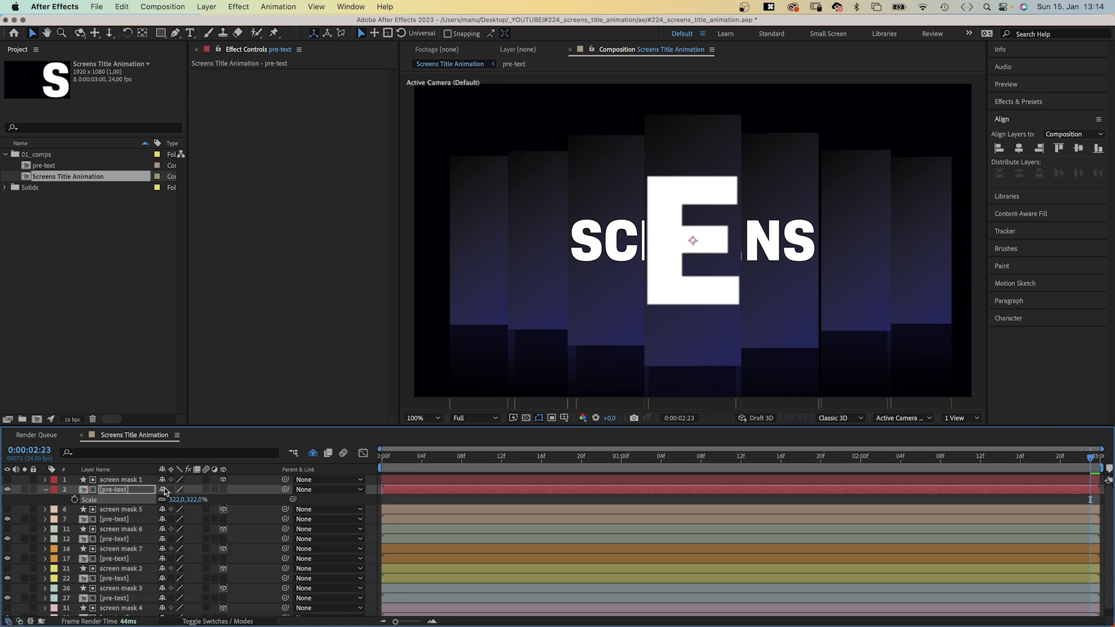
pyautogui.click(171, 489)
# Scale screen 5's pre-text layer to 240%, nudge its E into the screen and turn on Collapse Transformations
pyautogui.click(136, 519)
pyautogui.press('s')
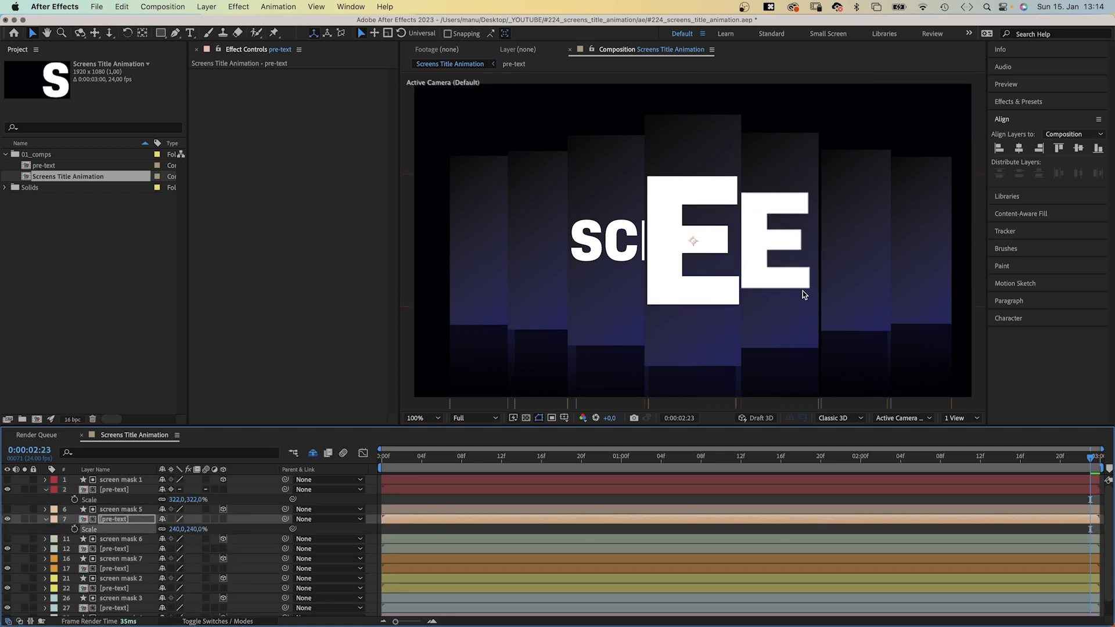
pyautogui.moveTo(782, 274); pyautogui.dragTo(790, 277)
pyautogui.click(172, 519)
# Scale screen 6's pre-text layer to 180% and shift it so the letter N shows in that screen
pyautogui.click(124, 549)
pyautogui.press('s')
pyautogui.moveTo(177, 559); pyautogui.dragTo(223, 558)
pyautogui.moveTo(824, 255); pyautogui.dragTo(868, 256)
# Scale screen 7's pre-text layer to 151% and shift it so the final S shows in that screen
pyautogui.click(131, 578)
pyautogui.press('s')
pyautogui.moveTo(177, 588); pyautogui.dragTo(207, 588)
pyautogui.moveTo(857, 244); pyautogui.dragTo(935, 238)
# Fine-tune the pre-text positions of screens 6 and 7 so the N and S sit inside their screens
pyautogui.click(124, 549)
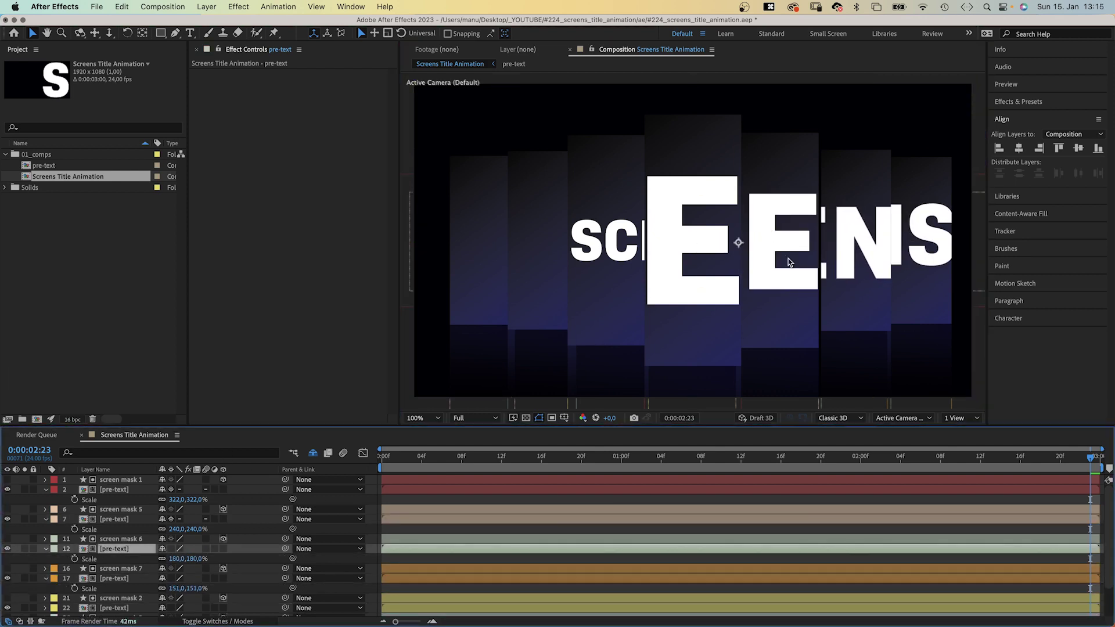
pyautogui.moveTo(865, 250); pyautogui.dragTo(859, 259)
pyautogui.click(127, 578)
pyautogui.moveTo(929, 239); pyautogui.dragTo(912, 237)
# Scale screen 2's pre-text layer to 269% so the letter R fills that screen
pyautogui.click(111, 607)
pyautogui.press('s')
pyautogui.moveTo(177, 610); pyautogui.dragTo(275, 610)
# Scale screen 3's pre-text layer to 199% and position it so the letter C shows in that screen
pyautogui.scroll(-3, 133, 592)
pyautogui.click(122, 591)
pyautogui.press('s')
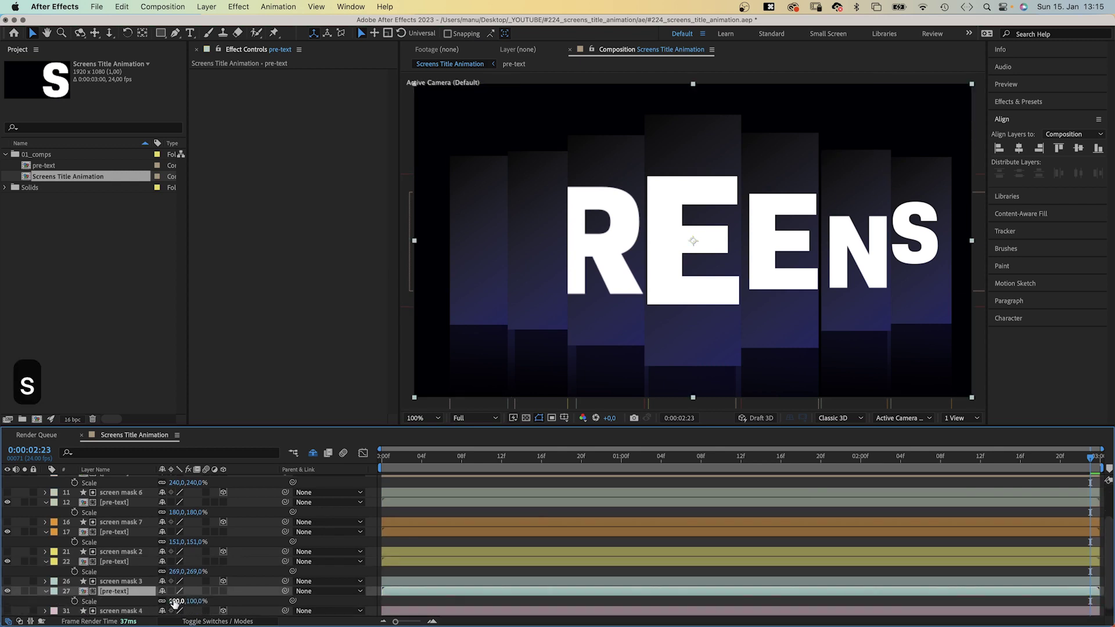
pyautogui.moveTo(177, 601); pyautogui.dragTo(235, 602)
pyautogui.moveTo(535, 250); pyautogui.dragTo(532, 251)
# Scale screen 4's pre-text layer to 172% and position it so the first S shows in that screen
pyautogui.scroll(-2, 122, 592)
pyautogui.click(119, 602)
pyautogui.press('s')
pyautogui.moveTo(177, 611); pyautogui.dragTo(218, 611)
pyautogui.moveTo(498, 247); pyautogui.dragTo(477, 255)
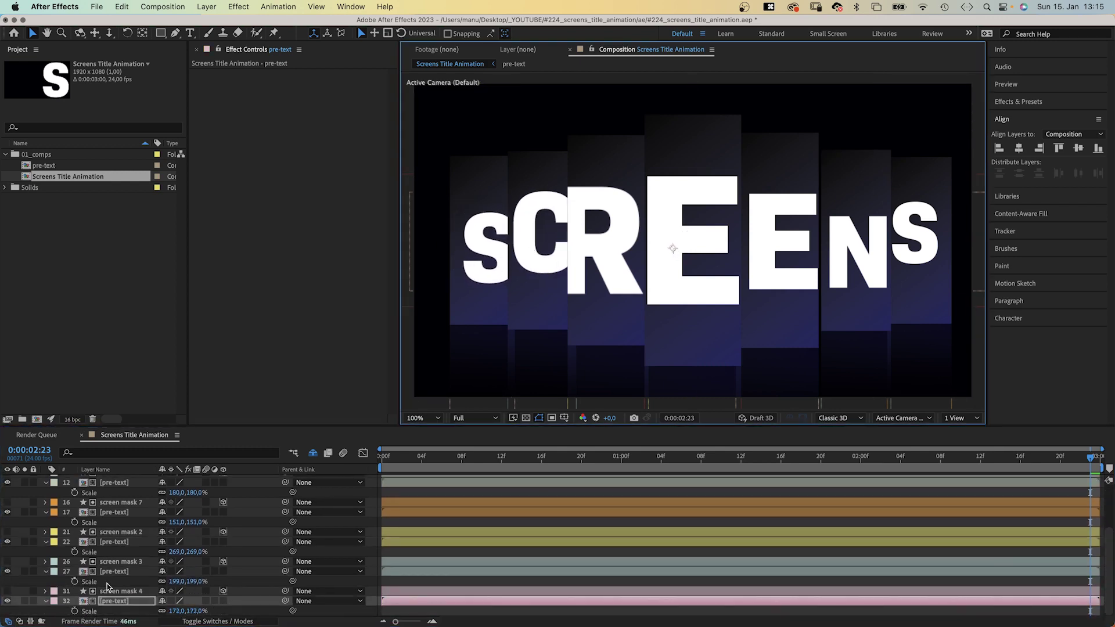
# Apply Gaussian Blur to screen 4's pre-text layer with a Blurriness of 6
pyautogui.click(1046, 100)
pyautogui.click(1020, 119)
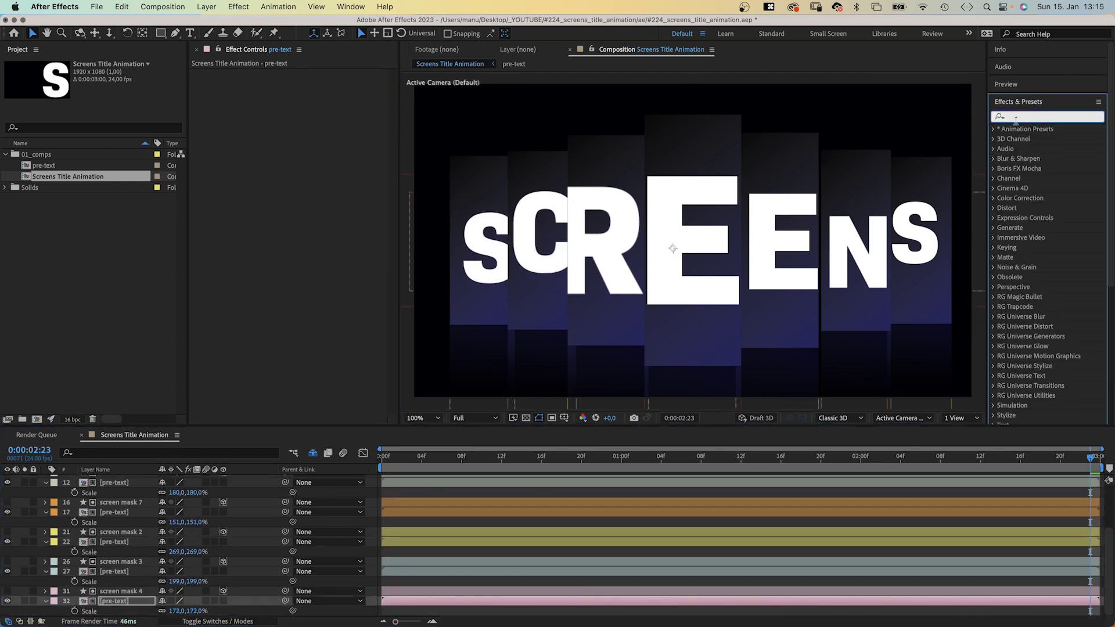
pyautogui.write('Gaussian bl')
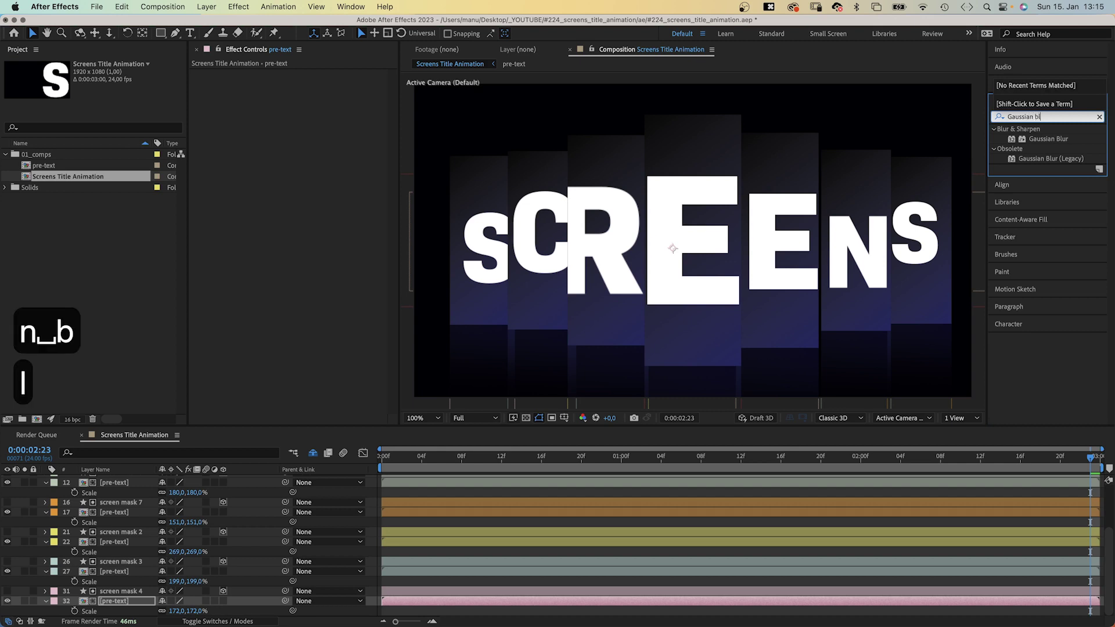
pyautogui.moveTo(1011, 142); pyautogui.dragTo(241, 169)
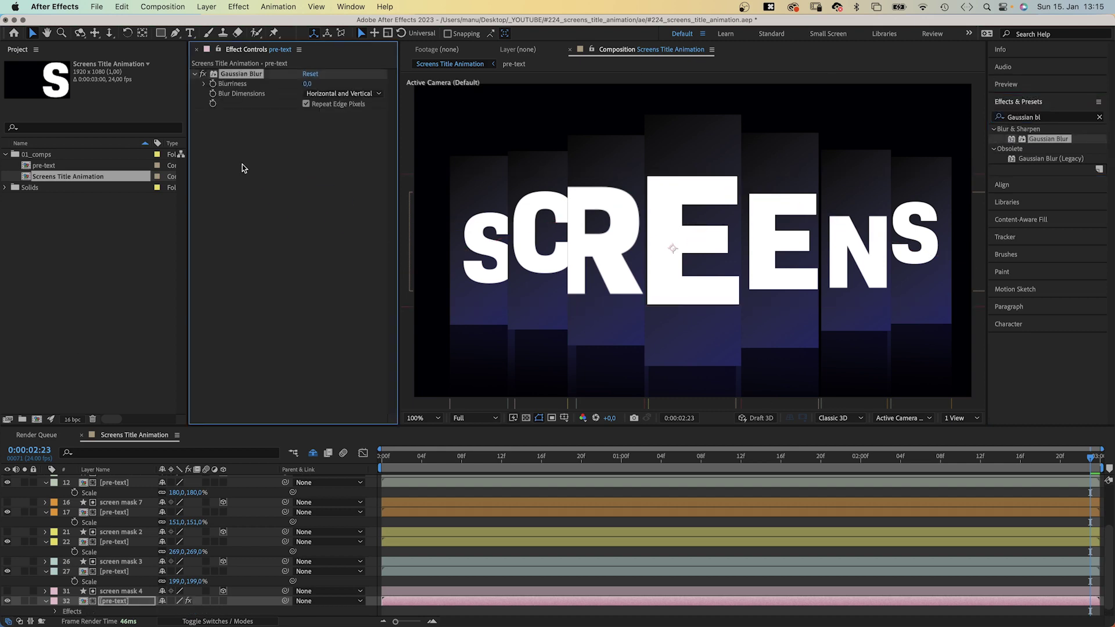
pyautogui.click(313, 85)
pyautogui.write('10')
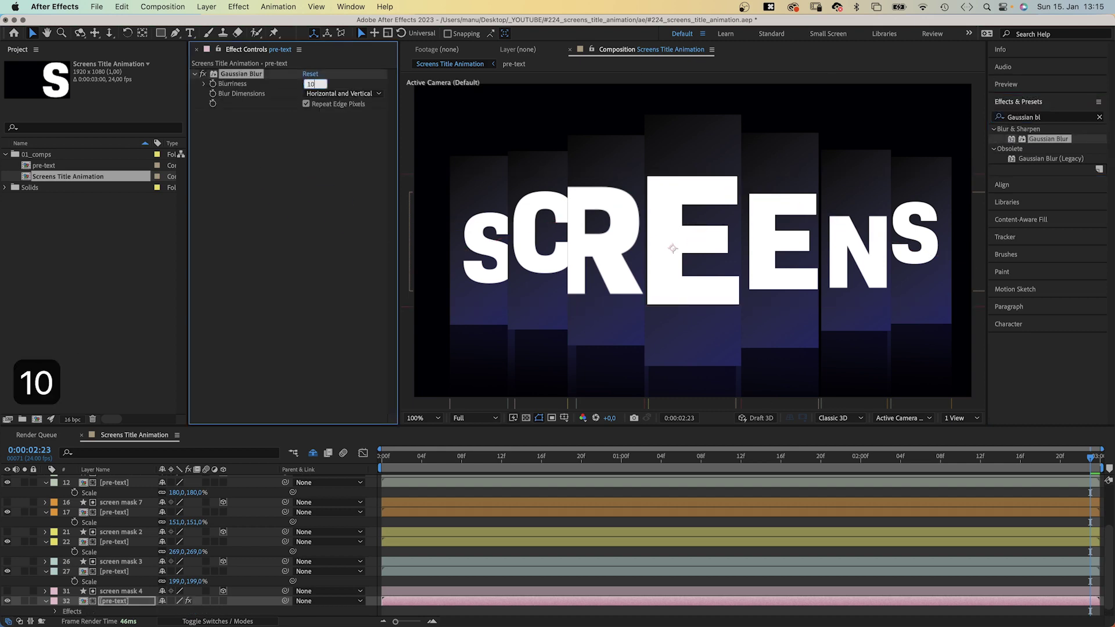
pyautogui.press('Return')
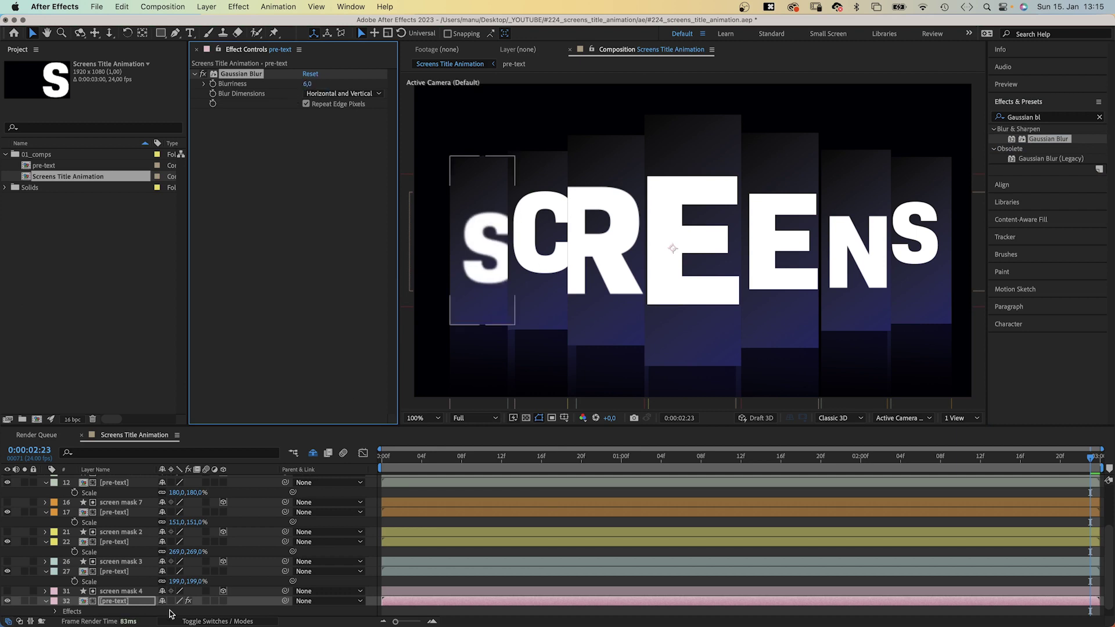
# Turn on Collapse Transformations for the remaining pre-text layers of screens 4, 3, 2, 7 and 6
pyautogui.moveTo(171, 601); pyautogui.dragTo(171, 513)
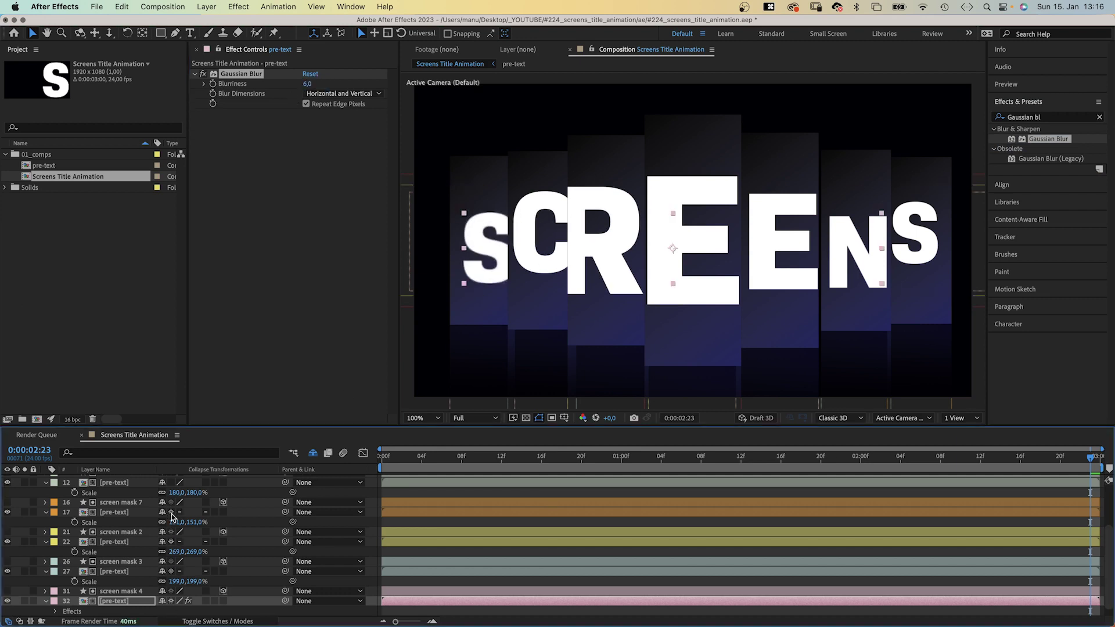
pyautogui.scroll(5, 170, 513)
# Copy the Gaussian Blur to screen 3's pre-text layer and set its Blurriness to 3
pyautogui.press('super+c')
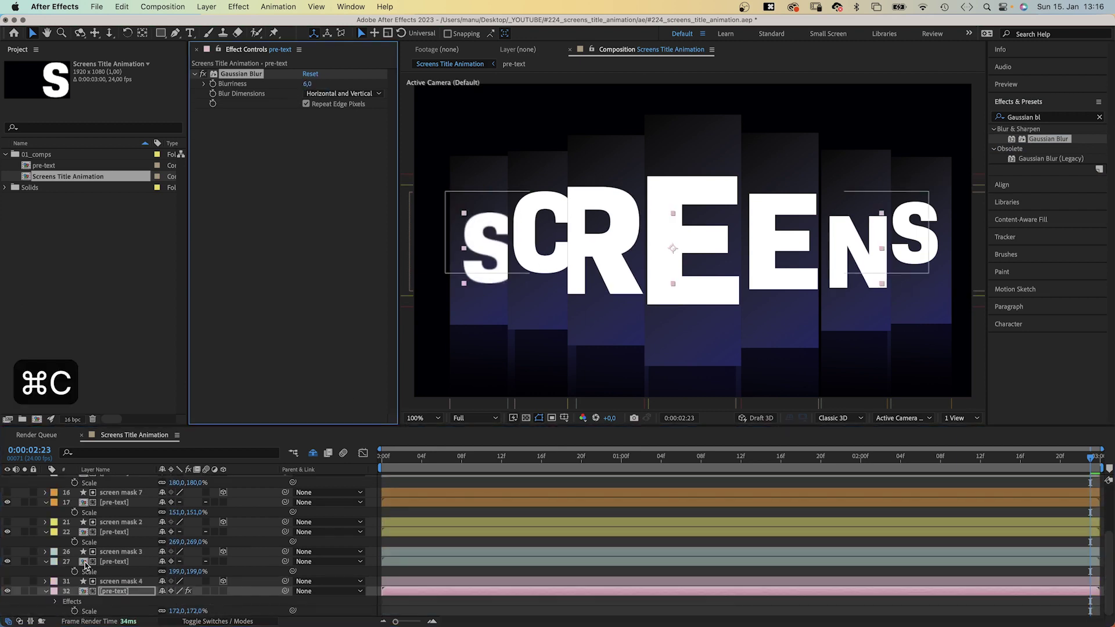
pyautogui.click(86, 562)
pyautogui.press('super+v')
pyautogui.click(307, 84)
pyautogui.write('3')
pyautogui.press('Return')
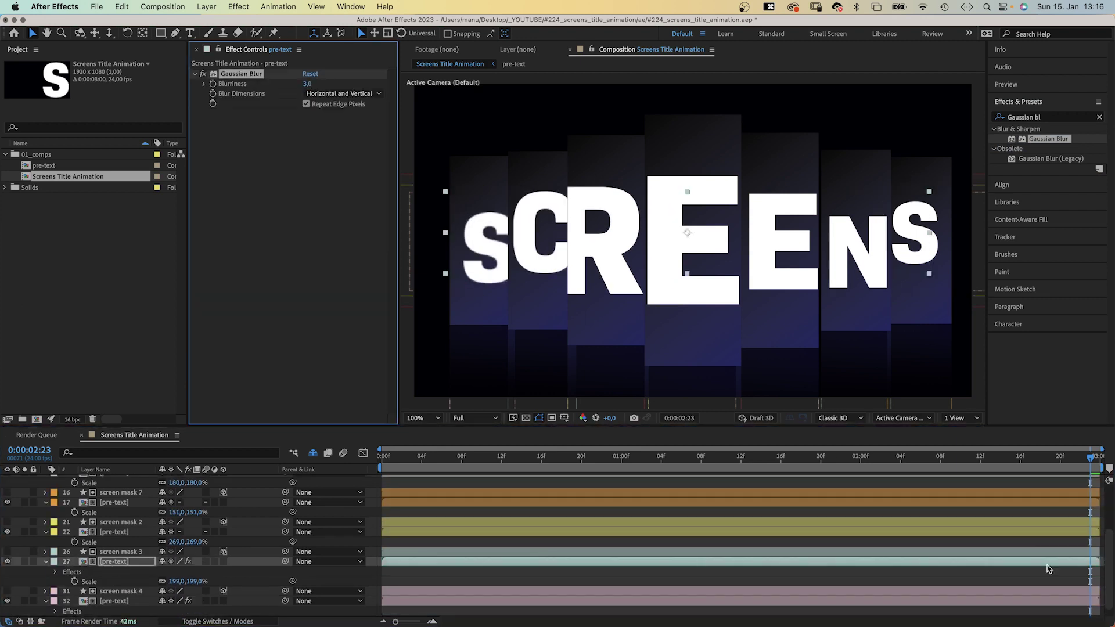
# Paste the Gaussian Blur onto the pre-text layers of screens 6 and 7, using a Blurriness of 4 for screen 6
pyautogui.moveTo(1108, 572); pyautogui.dragTo(1108, 511)
pyautogui.click(110, 549)
pyautogui.press('super+v')
pyautogui.press('KP_1')
pyautogui.press('KP_7')
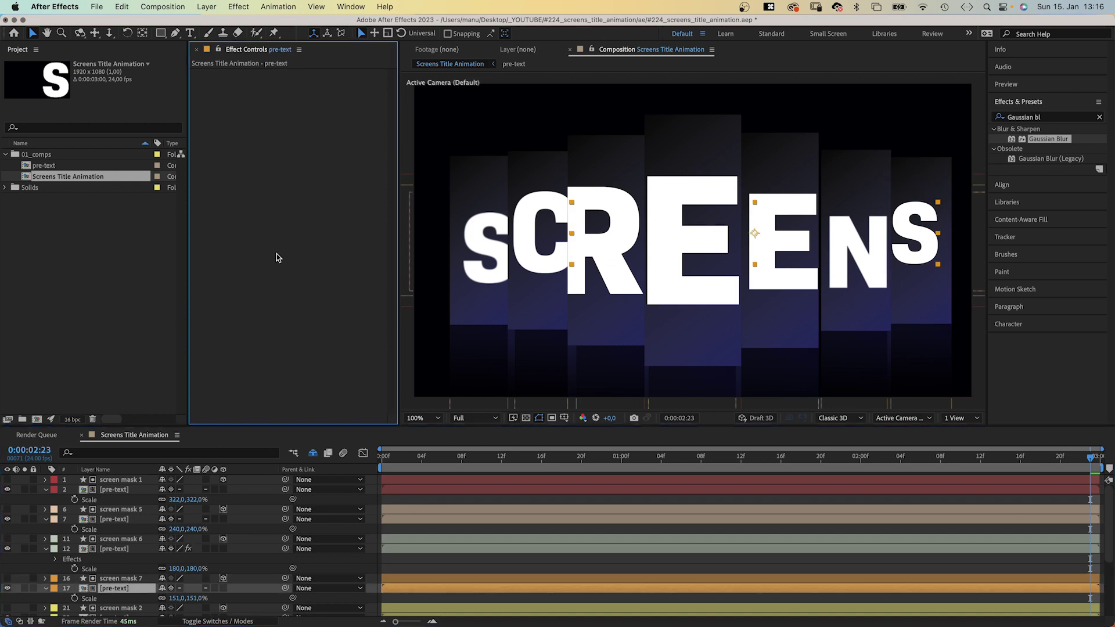
pyautogui.press('super+v')
pyautogui.click(112, 549)
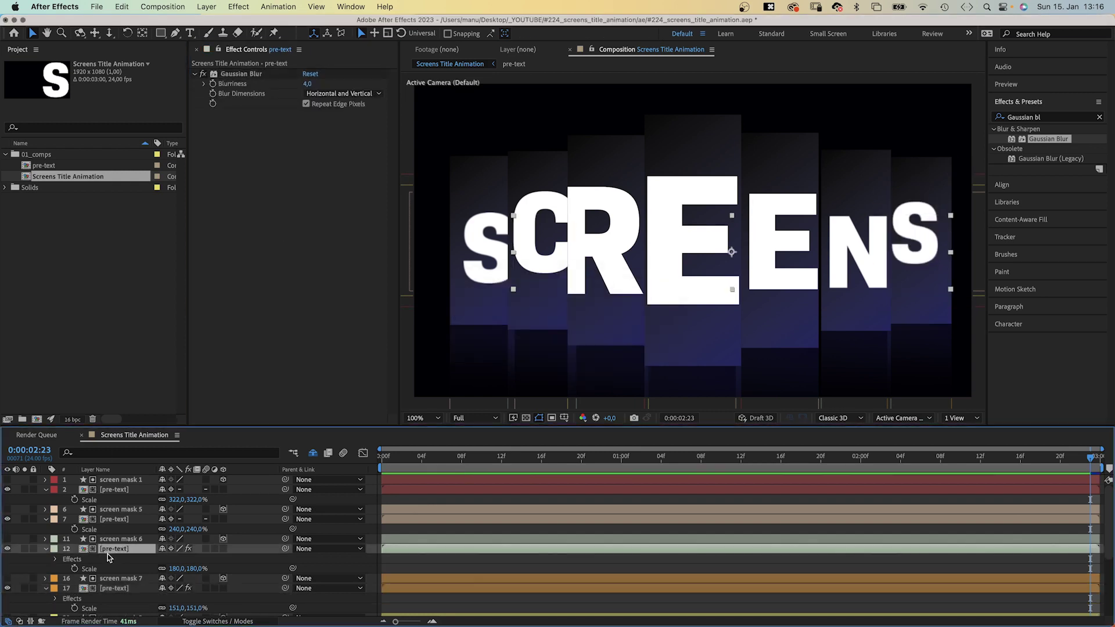
# Fold up every layer's scale and effect properties and deselect all layers
pyautogui.press('super+a')
pyautogui.click(46, 549)
pyautogui.press('super+shift+a')
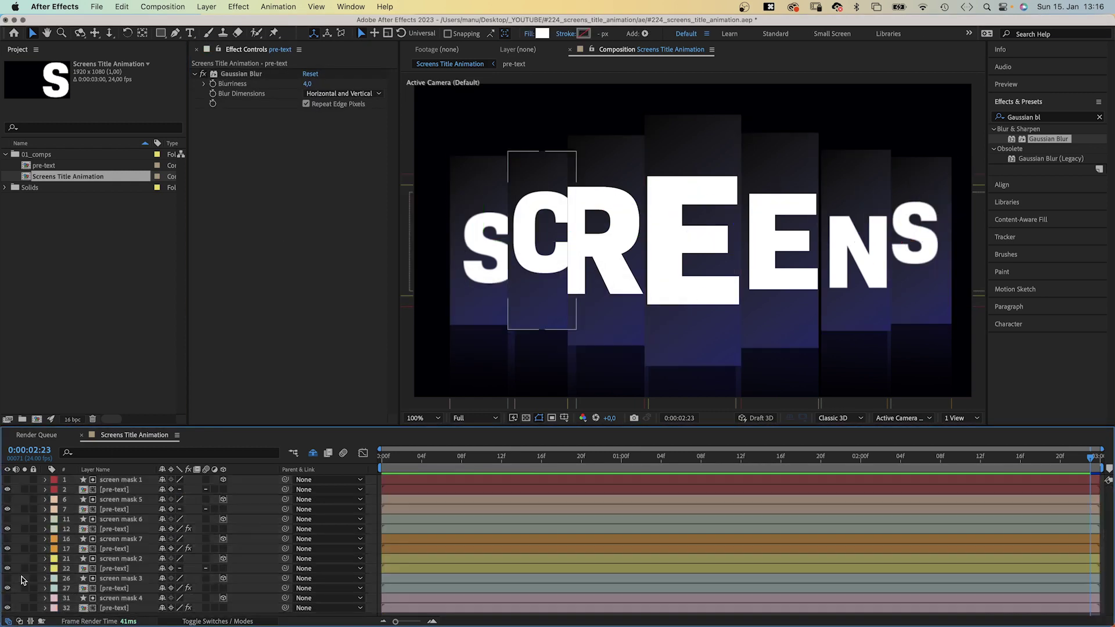
# Create a full-comp solid named "foreground" in the light lavender colour D6DAFB
pyautogui.press('super+y')
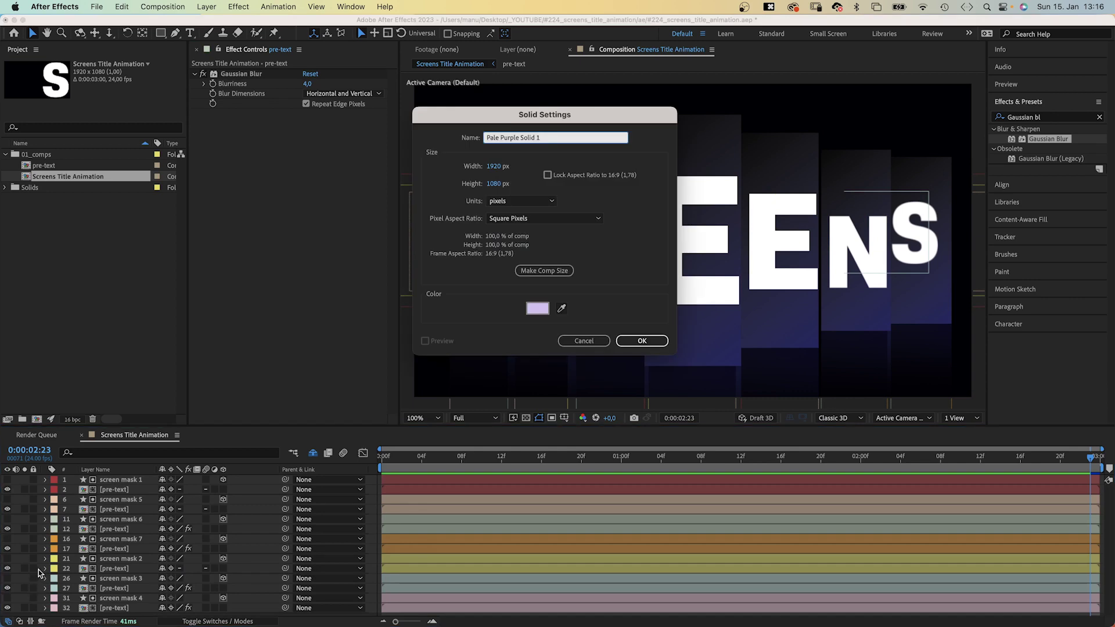
pyautogui.write('foreground')
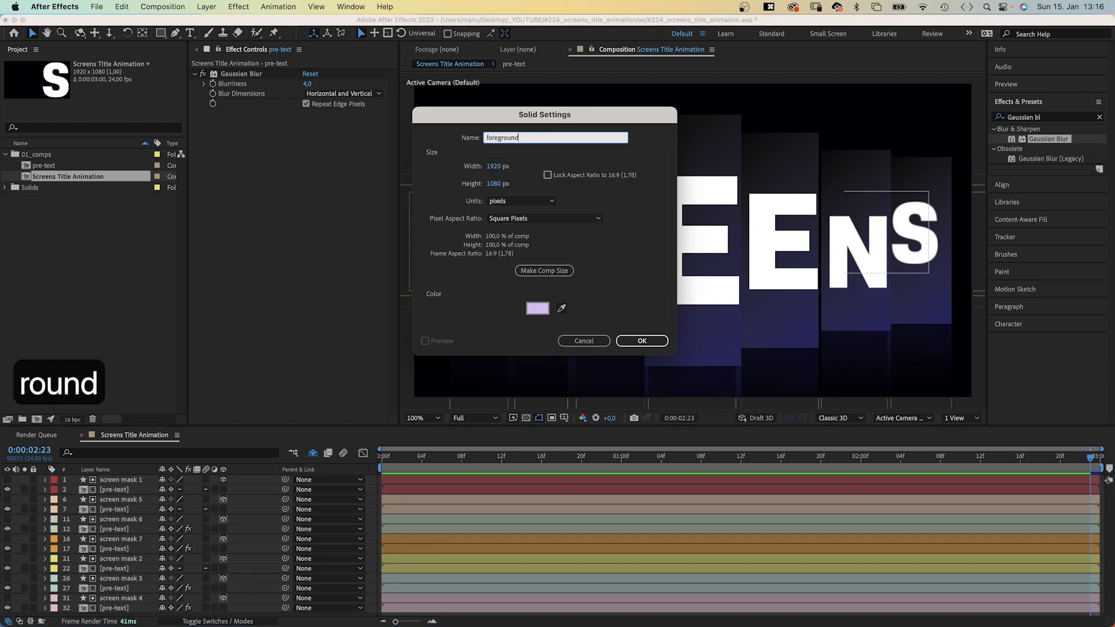
pyautogui.click(539, 310)
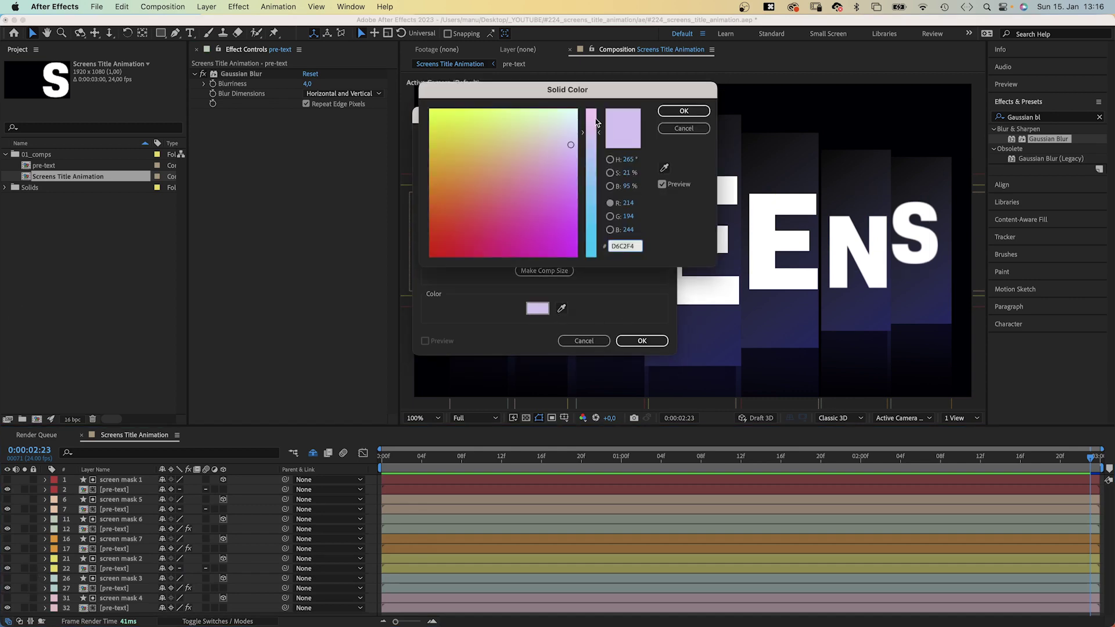
pyautogui.moveTo(573, 146); pyautogui.dragTo(579, 130)
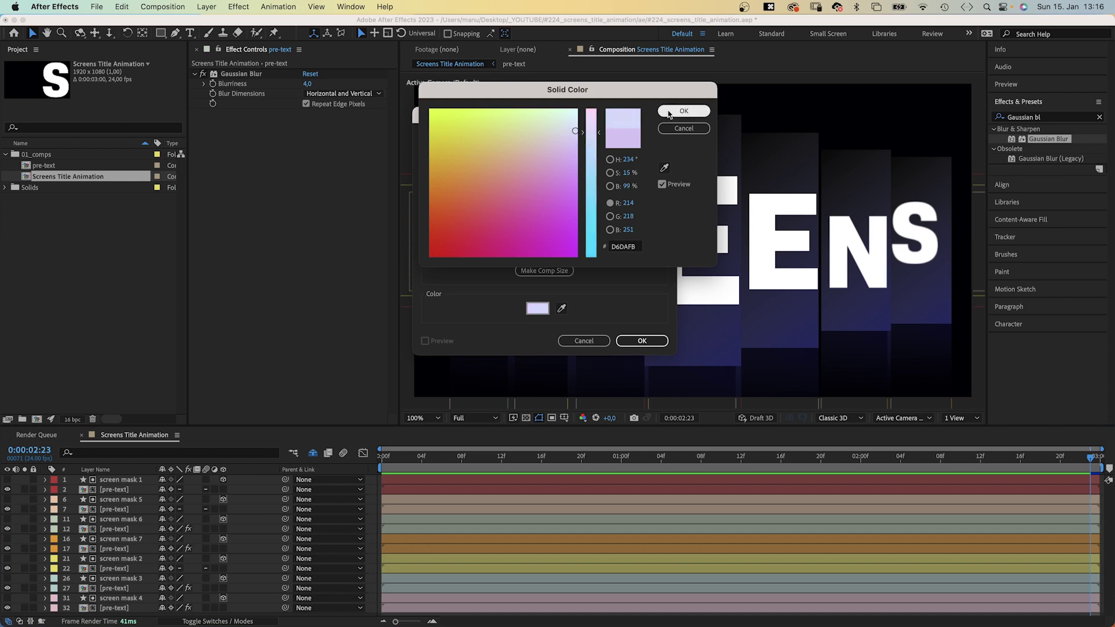
pyautogui.click(683, 110)
pyautogui.click(642, 341)
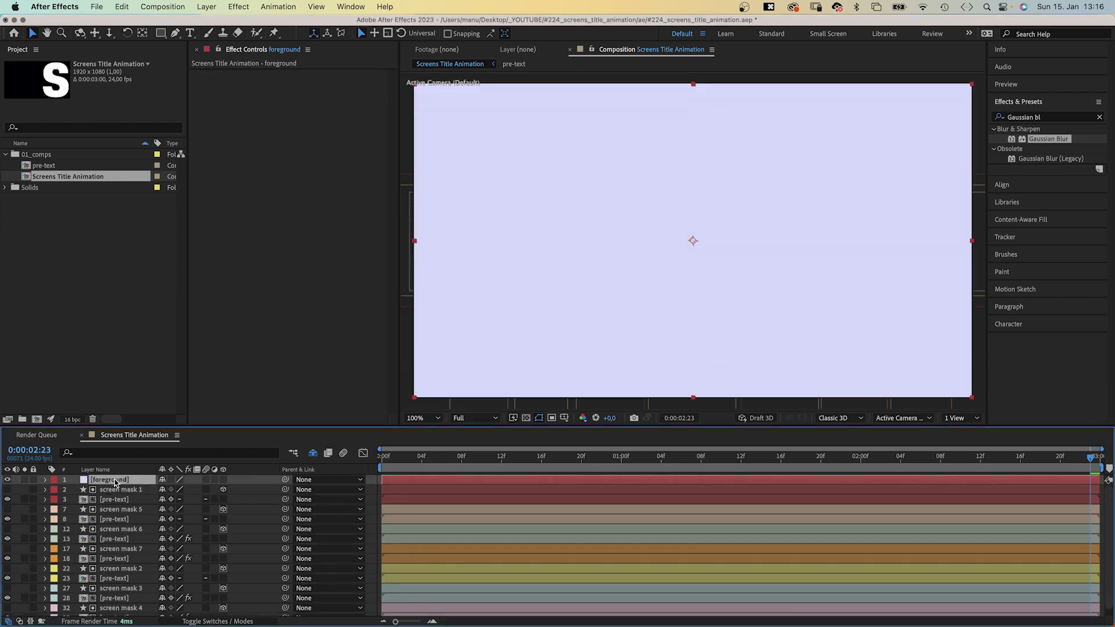
# Show the shy layers again and move the foreground solid to the bottom of the layer stack
pyautogui.moveTo(118, 559); pyautogui.dragTo(115, 619)
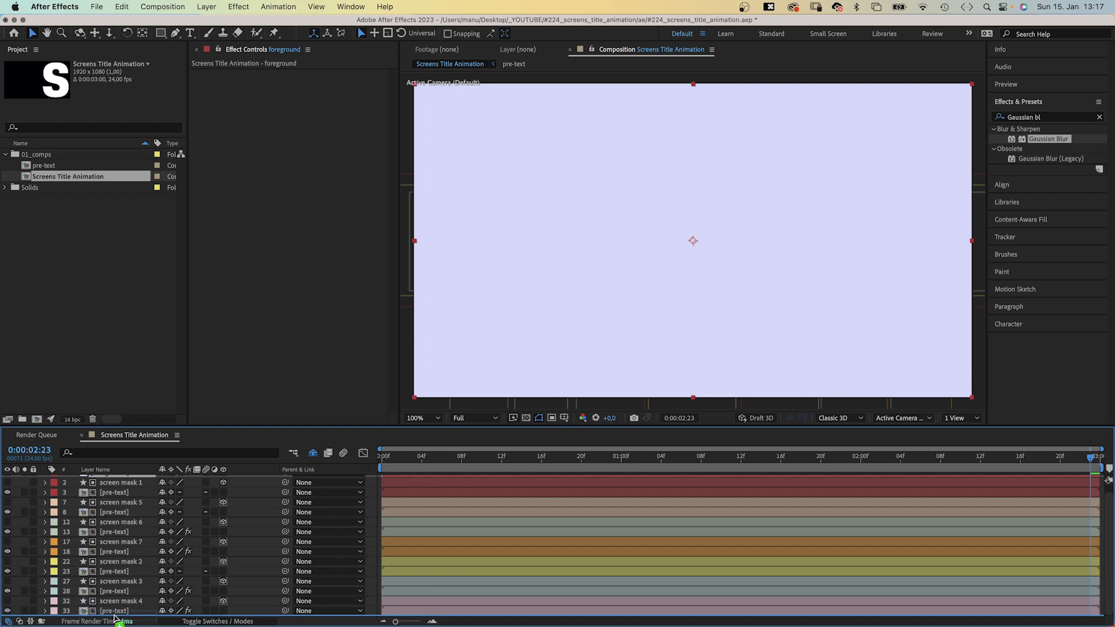
pyautogui.click(313, 454)
pyautogui.scroll(-5, 1101, 612)
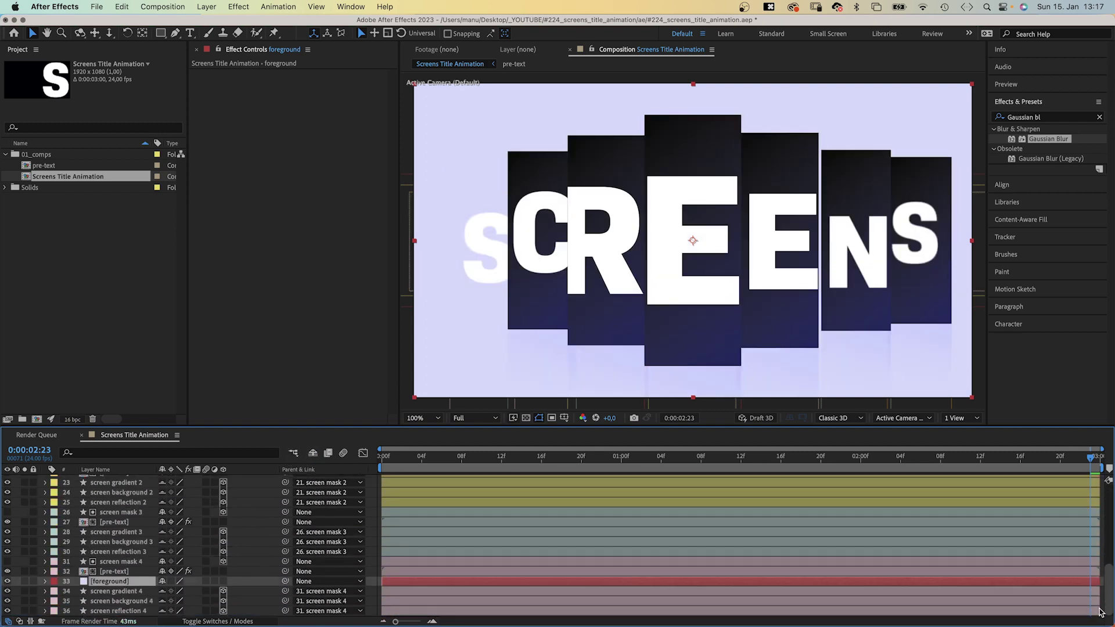
pyautogui.moveTo(105, 610); pyautogui.dragTo(105, 613)
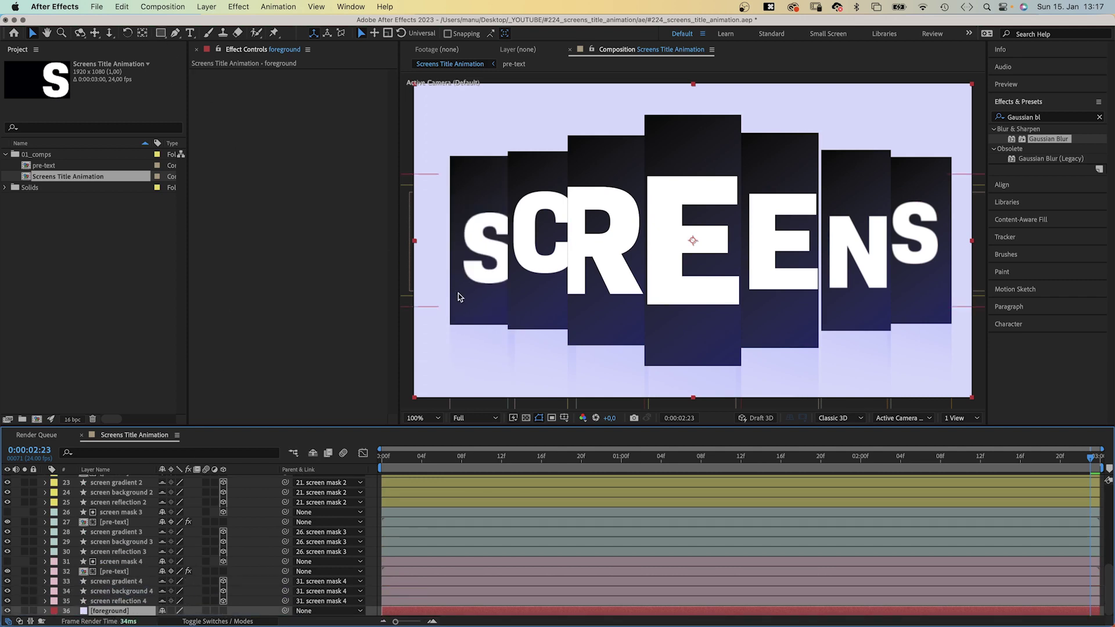
# Draw a rectangular mask on the foreground solid covering only the strip along the frame's lower edge
pyautogui.press(',')
pyautogui.press(',')
pyautogui.click(156, 34)
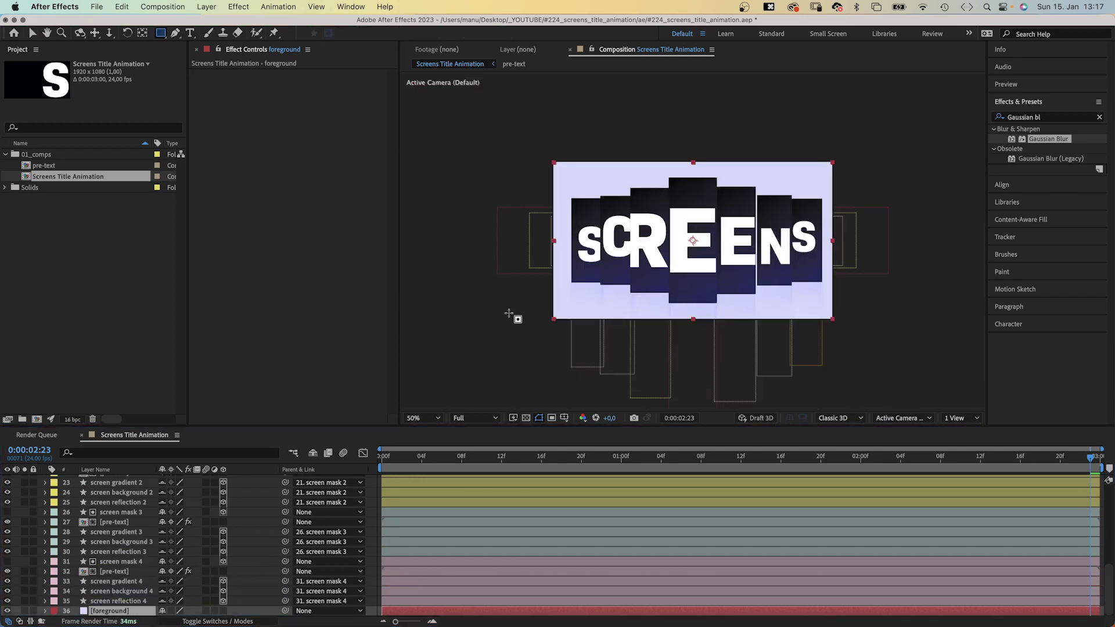
pyautogui.moveTo(512, 307); pyautogui.dragTo(910, 382)
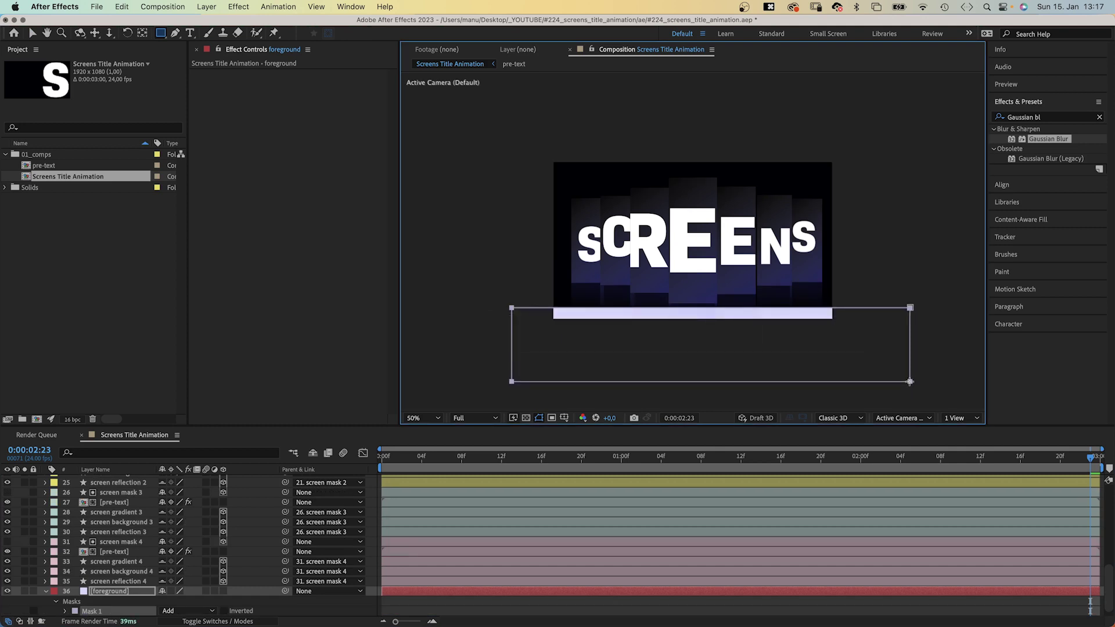
# Set the foreground mask's feather to 500 pixels vertically and 0 horizontally, and fold up the layer
pyautogui.press('v')
pyautogui.click(65, 611)
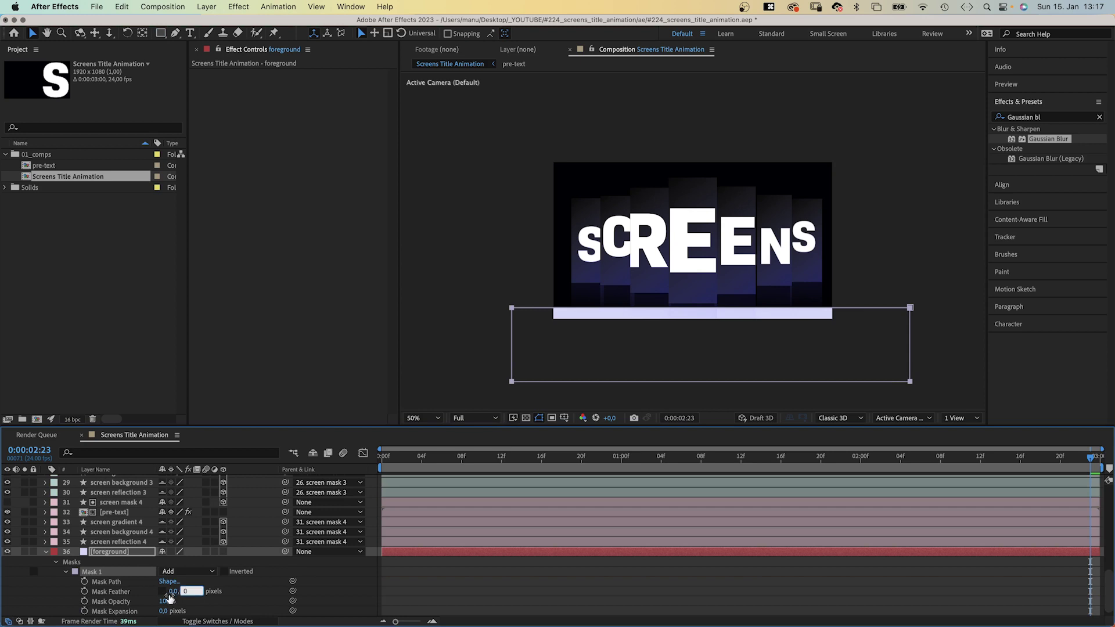
pyautogui.write('500')
pyautogui.press('Return')
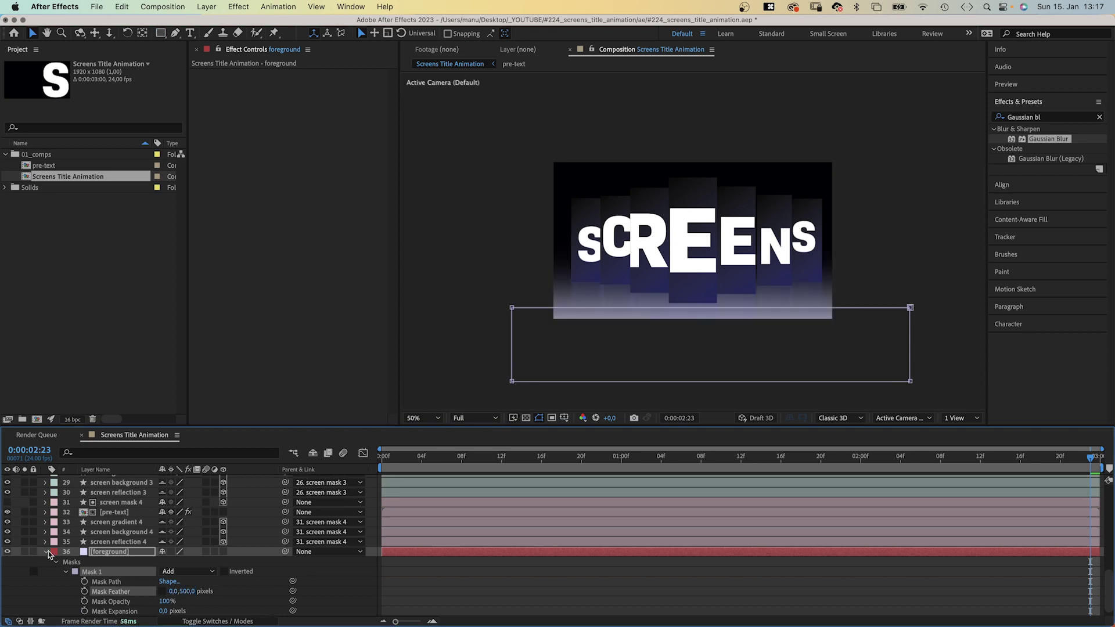
pyautogui.click(45, 552)
# Create a full-comp solid named "light" in the purple colour D6B5EF above screen mask 1
pyautogui.moveTo(1110, 571); pyautogui.dragTo(1101, 480)
pyautogui.click(119, 480)
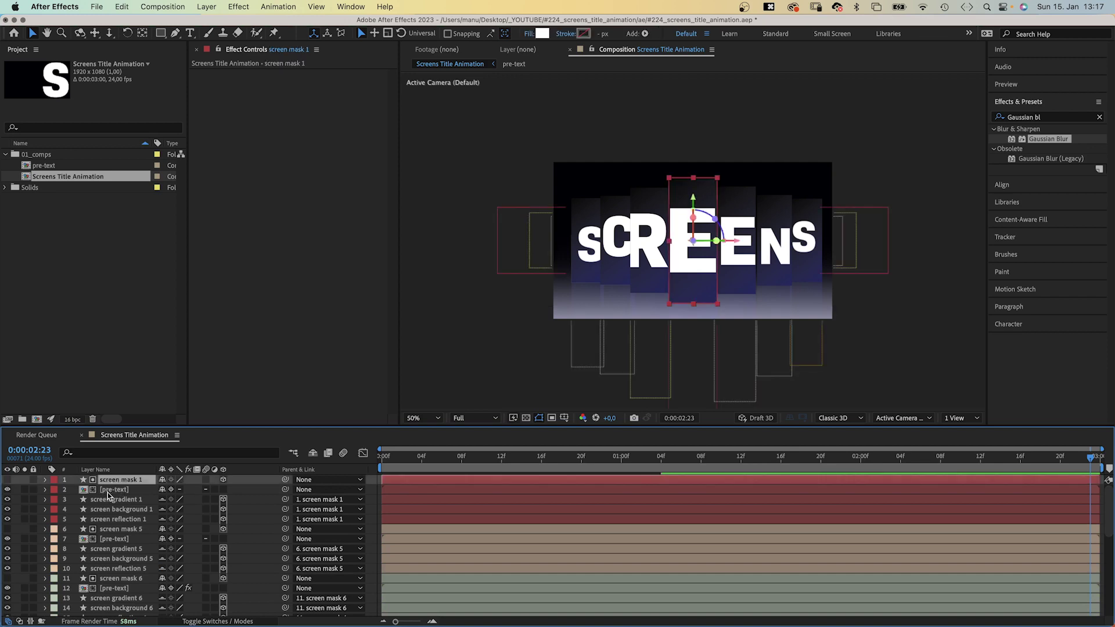
pyautogui.press('super+y')
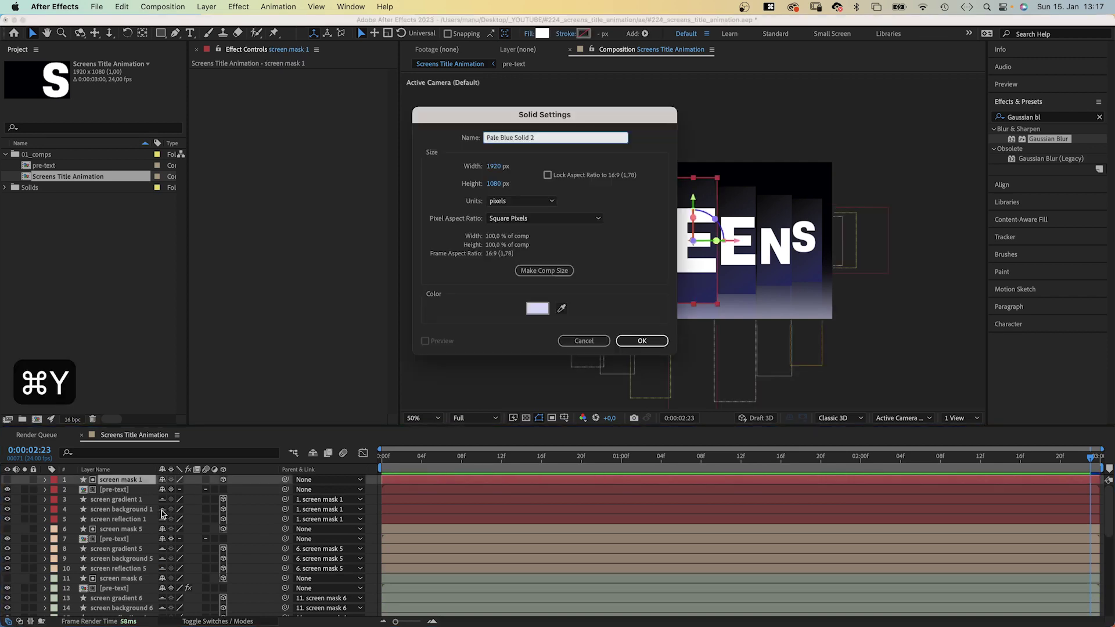
pyautogui.click(539, 310)
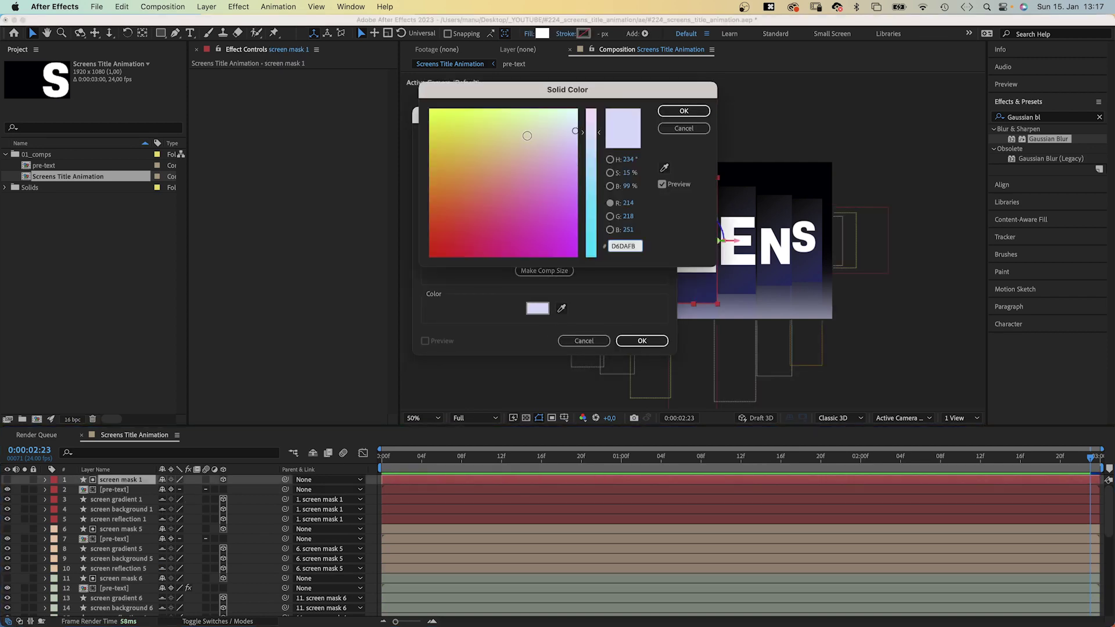
pyautogui.click(683, 111)
pyautogui.write('light')
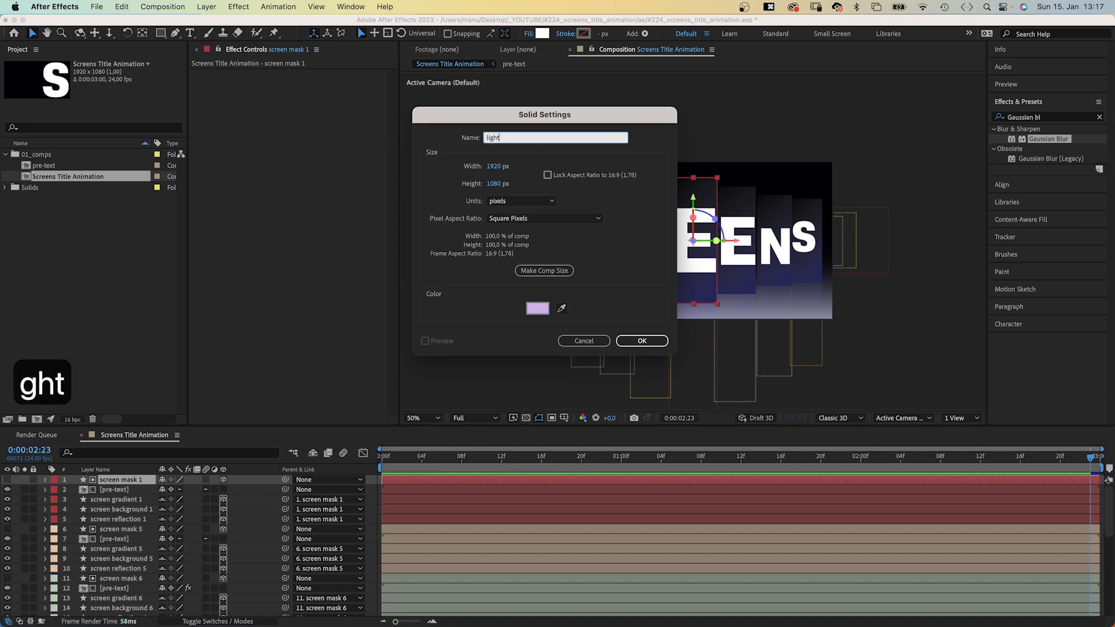
pyautogui.press('Return')
# Draw a wide elliptical mask on the light solid over the upper-left part of the frame
pyautogui.moveTo(160, 33); pyautogui.dragTo(197, 58)
pyautogui.moveTo(532, 144); pyautogui.dragTo(664, 204)
pyautogui.press('v')
pyautogui.moveTo(589, 219); pyautogui.dragTo(615, 241)
pyautogui.press('/')
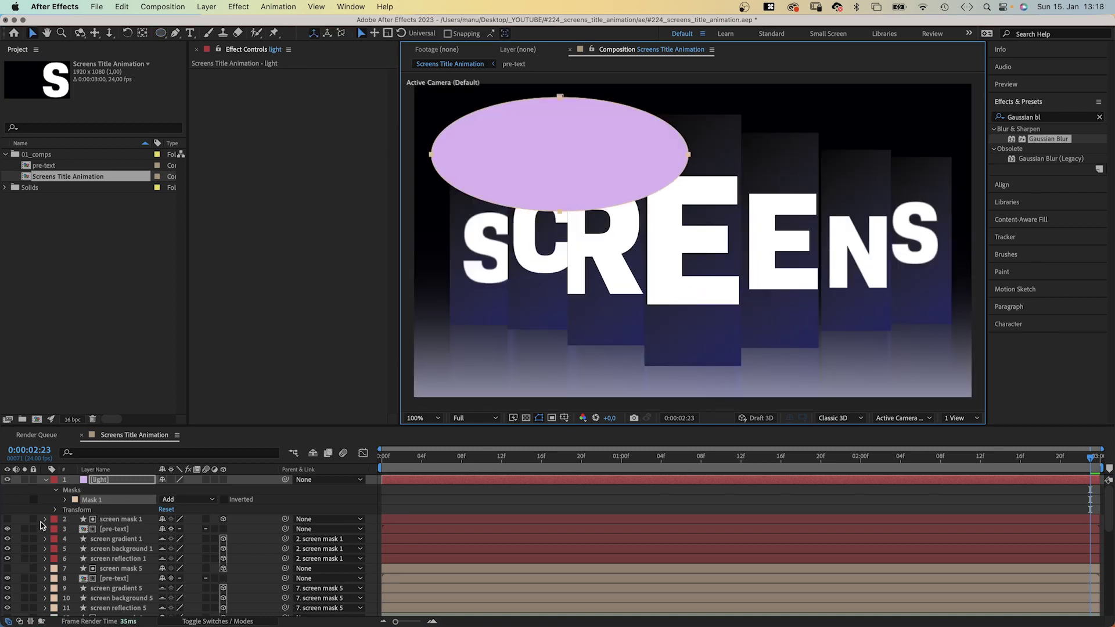
# Feather the light solid's mask to 602 pixels and set the layer's blending mode to Add
pyautogui.click(65, 499)
pyautogui.moveTo(174, 520); pyautogui.dragTo(477, 480)
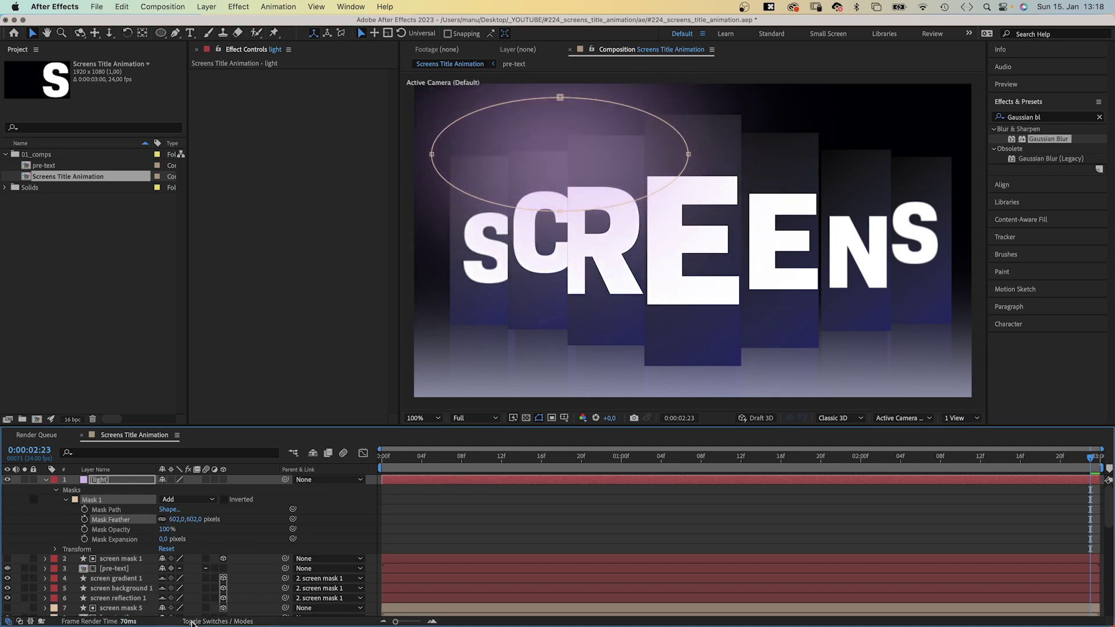
pyautogui.click(217, 622)
pyautogui.click(185, 479)
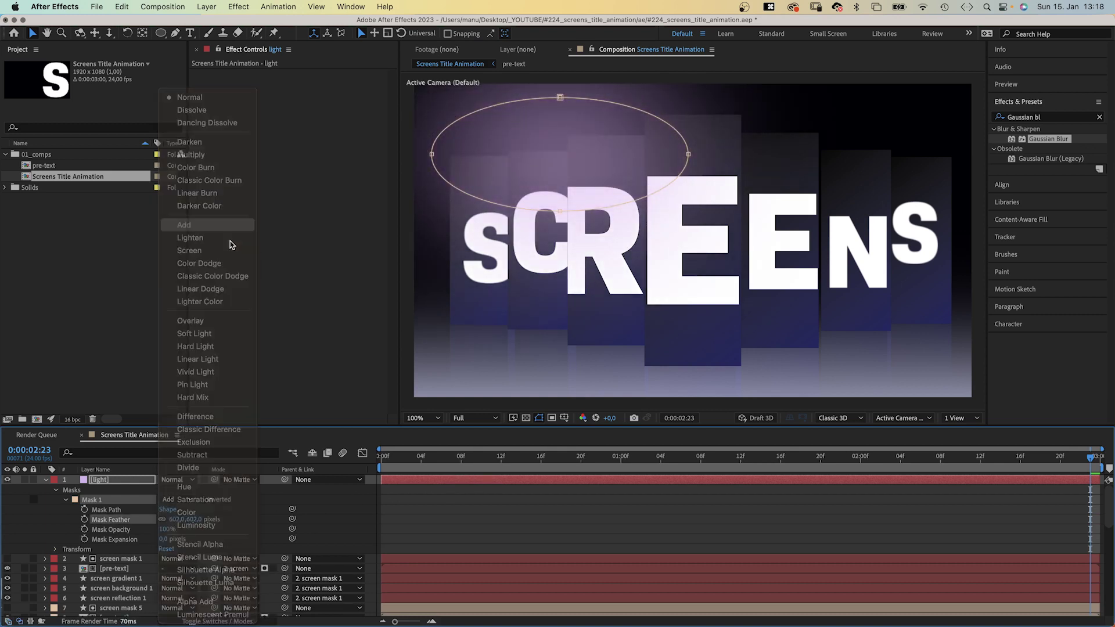
pyautogui.click(247, 225)
pyautogui.click(46, 480)
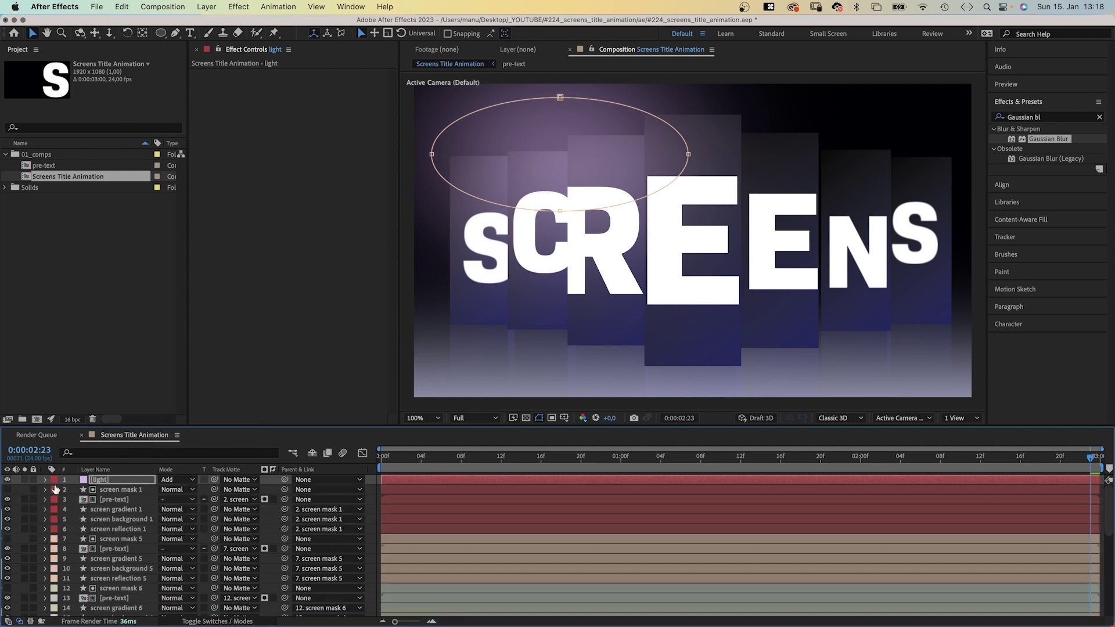
# Hide the shy layers in the timeline and deselect all layers
pyautogui.click(119, 499)
pyautogui.click(313, 453)
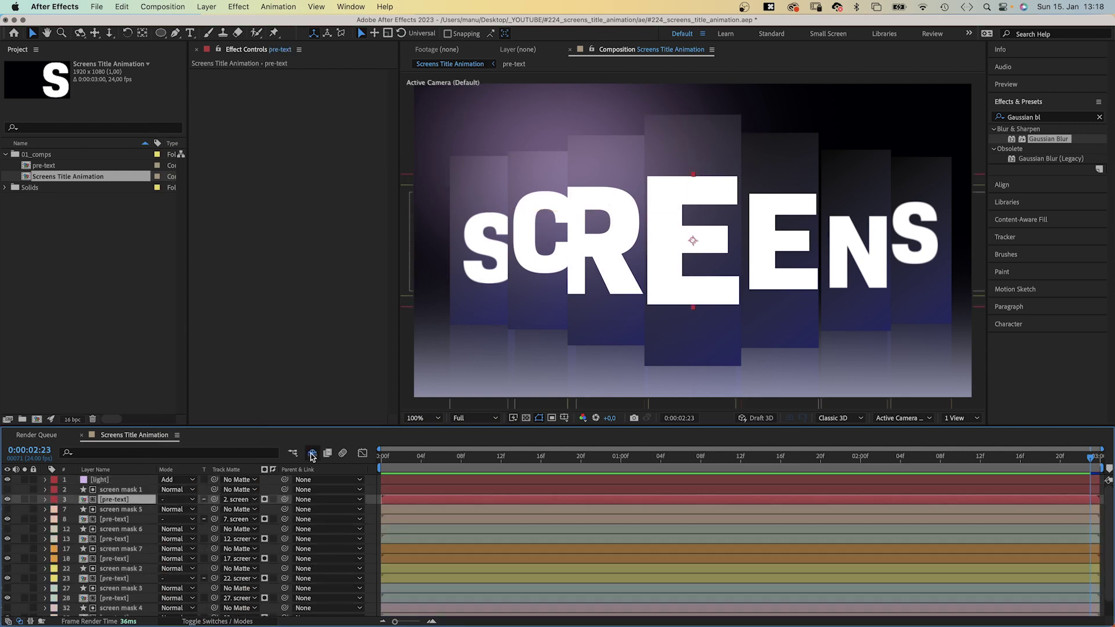
pyautogui.press('F2')
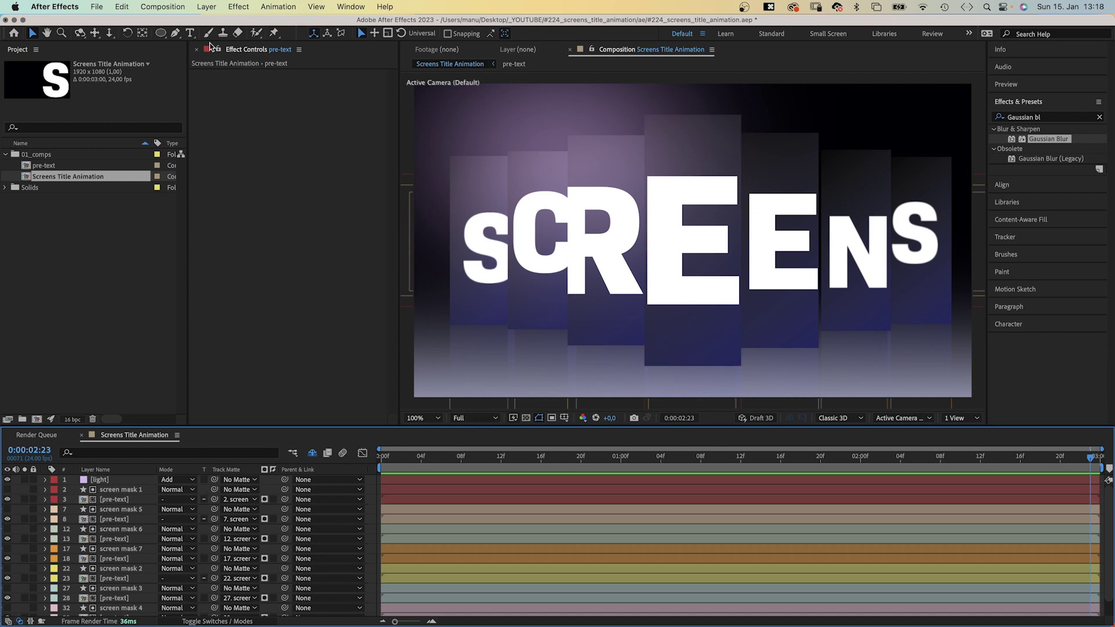
# Add an adjustment layer named "camera" at the top of the stack and make it a 3D layer
pyautogui.click(206, 7)
pyautogui.moveTo(232, 24)
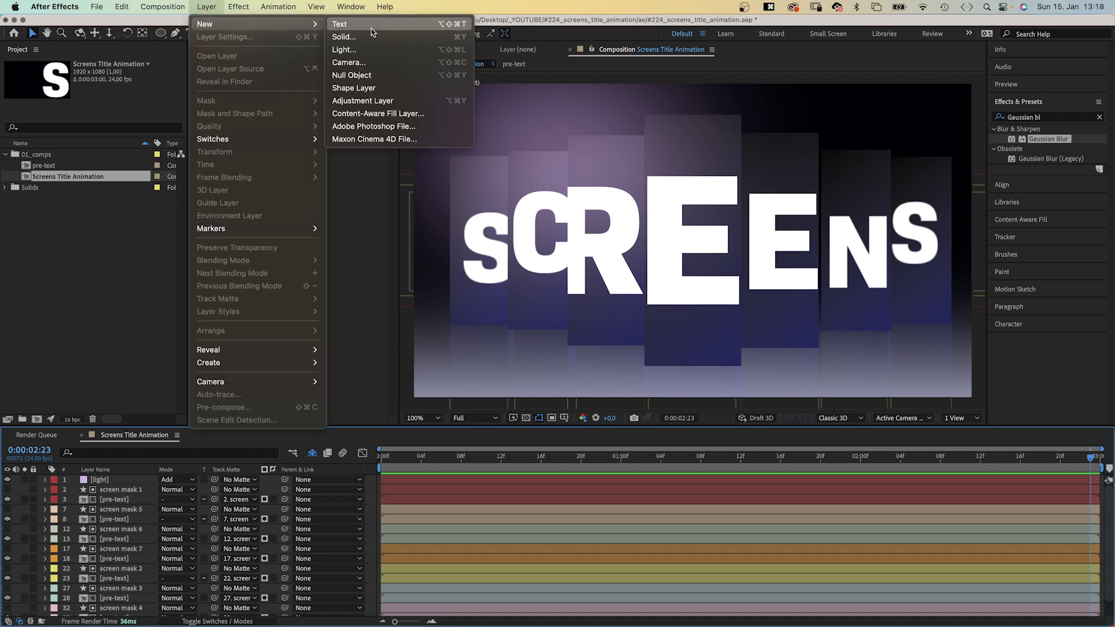
pyautogui.click(387, 92)
pyautogui.press('Return')
pyautogui.write('camera')
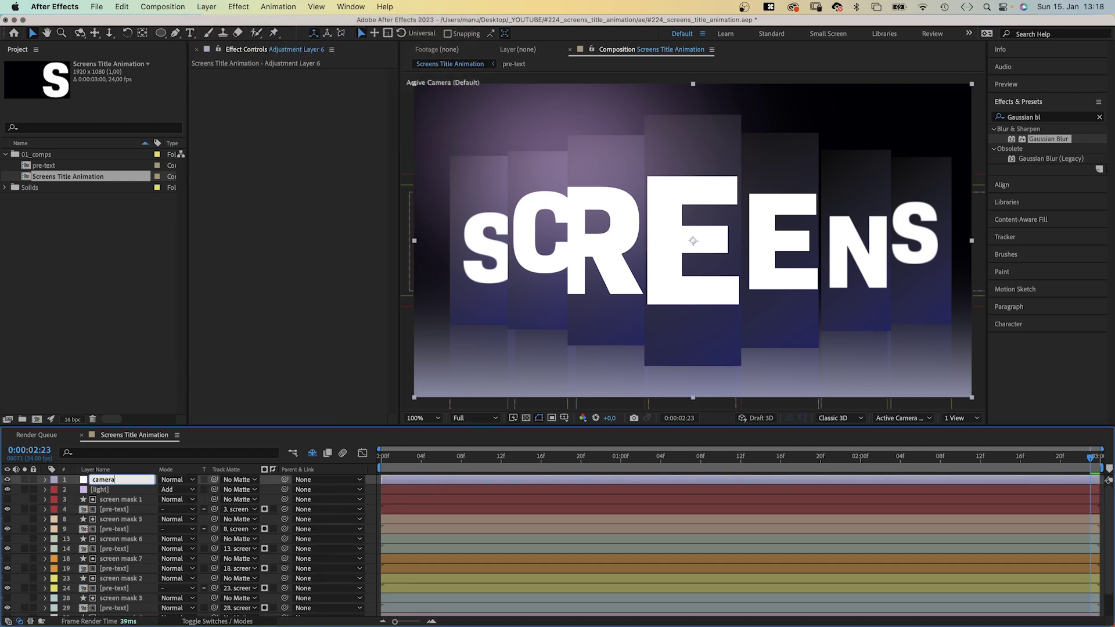
pyautogui.press('Return')
pyautogui.click(217, 622)
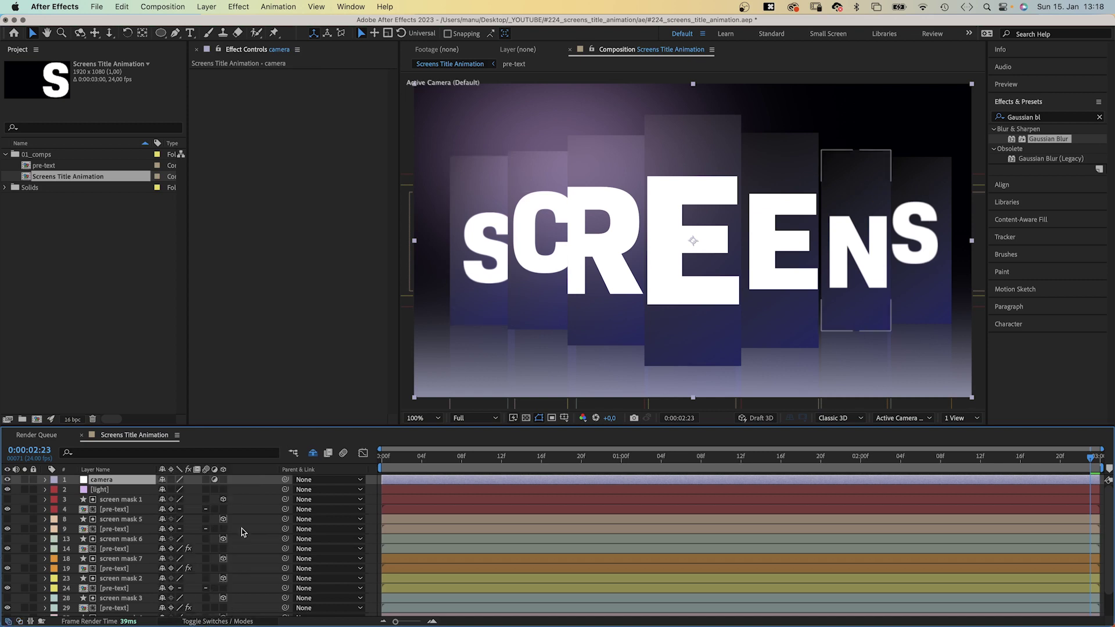
# Select all seven screen mask layers and parent them to the camera layer
pyautogui.click(119, 500)
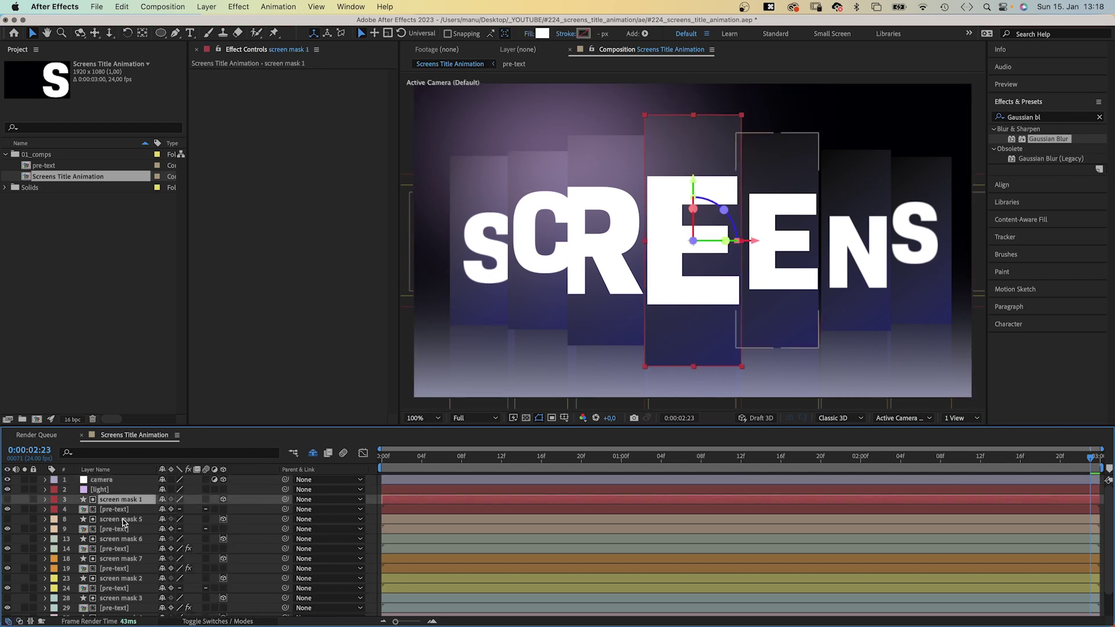
pyautogui.keyDown('super'); pyautogui.click(119, 519); pyautogui.keyUp('super')
pyautogui.keyDown('super'); pyautogui.click(119, 539); pyautogui.keyUp('super')
pyautogui.keyDown('super'); pyautogui.click(119, 559); pyautogui.keyUp('super')
pyautogui.keyDown('super'); pyautogui.click(114, 578); pyautogui.keyUp('super')
pyautogui.keyDown('super'); pyautogui.click(119, 598); pyautogui.keyUp('super')
pyautogui.scroll(-3, 119, 581)
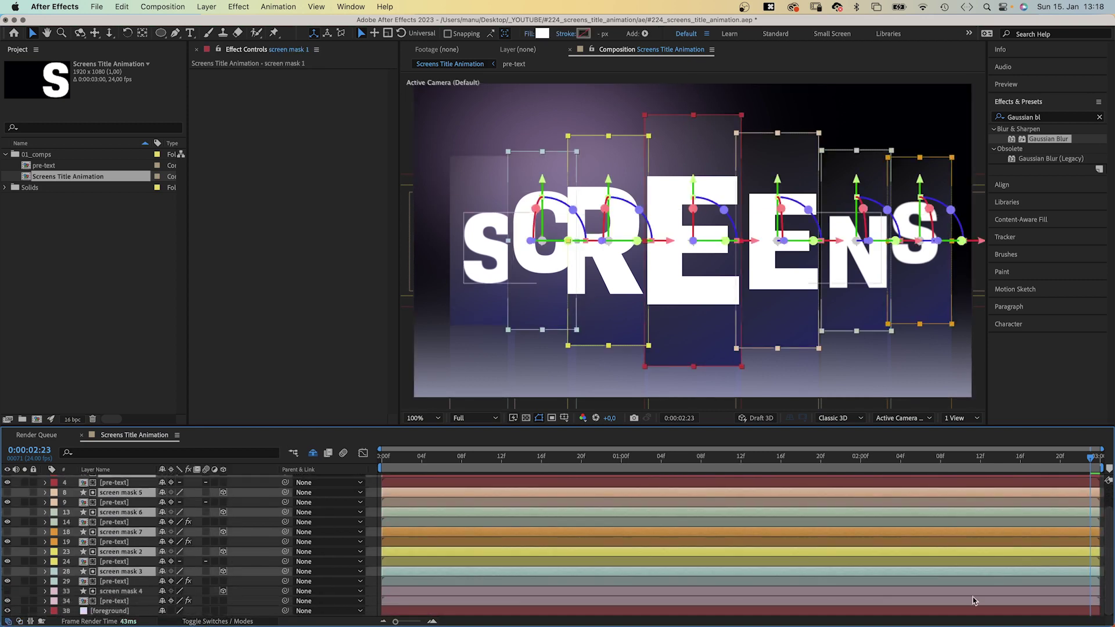
pyautogui.keyDown('super'); pyautogui.click(119, 591); pyautogui.keyUp('super')
pyautogui.scroll(3, 290, 546)
pyautogui.moveTo(285, 499); pyautogui.dragTo(141, 484)
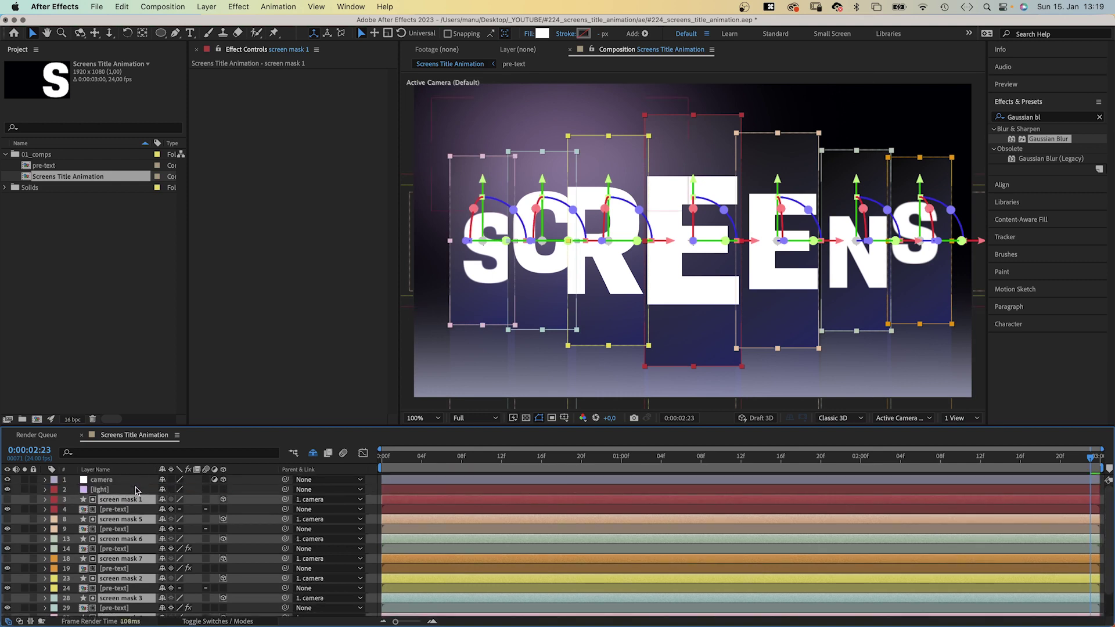
# Add Position and Z Rotation keyframes to the camera layer at 0:00:02:23
pyautogui.click(119, 484)
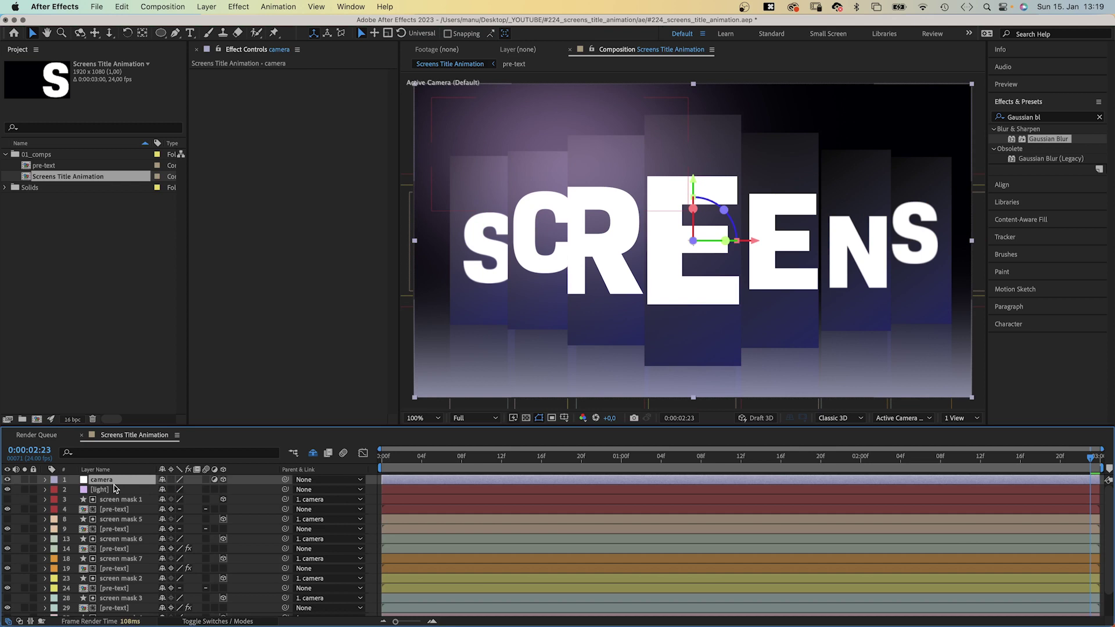
pyautogui.press('p')
pyautogui.hotkey('shift', 'r')
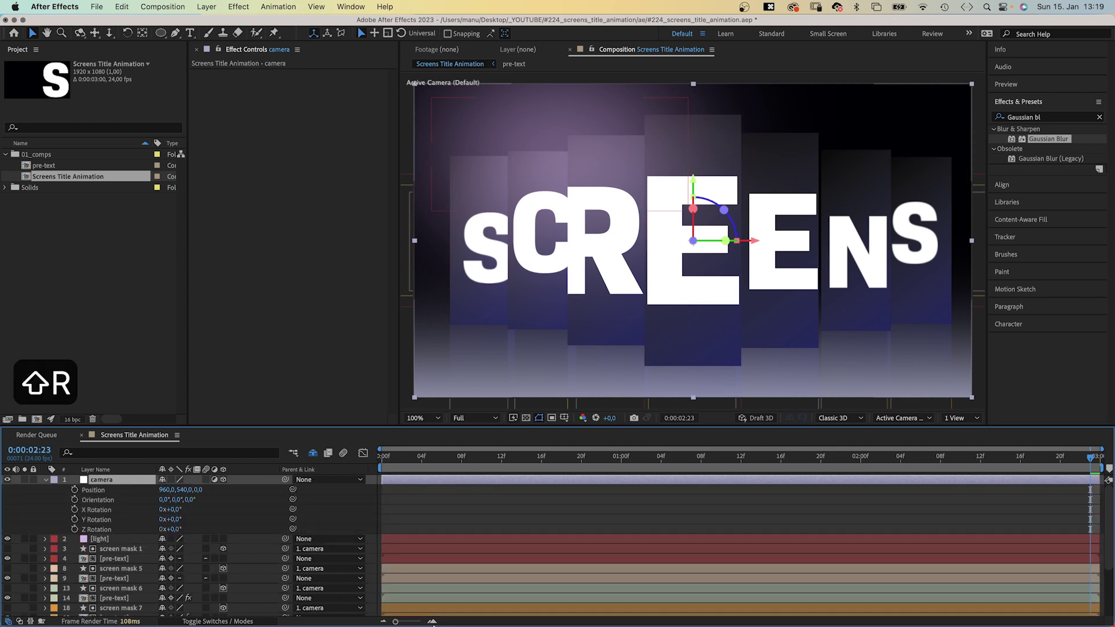
pyautogui.click(74, 490)
pyautogui.click(74, 529)
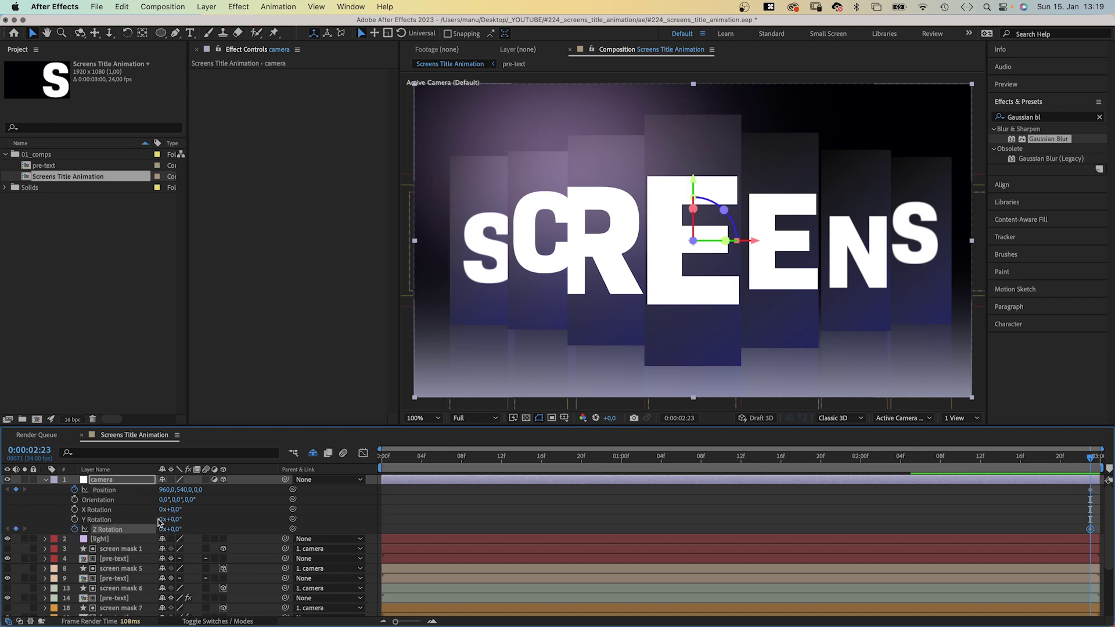
# At the first frame, set the camera layer's Z position to -1400 and its Z Rotation to 30°
pyautogui.press('Home')
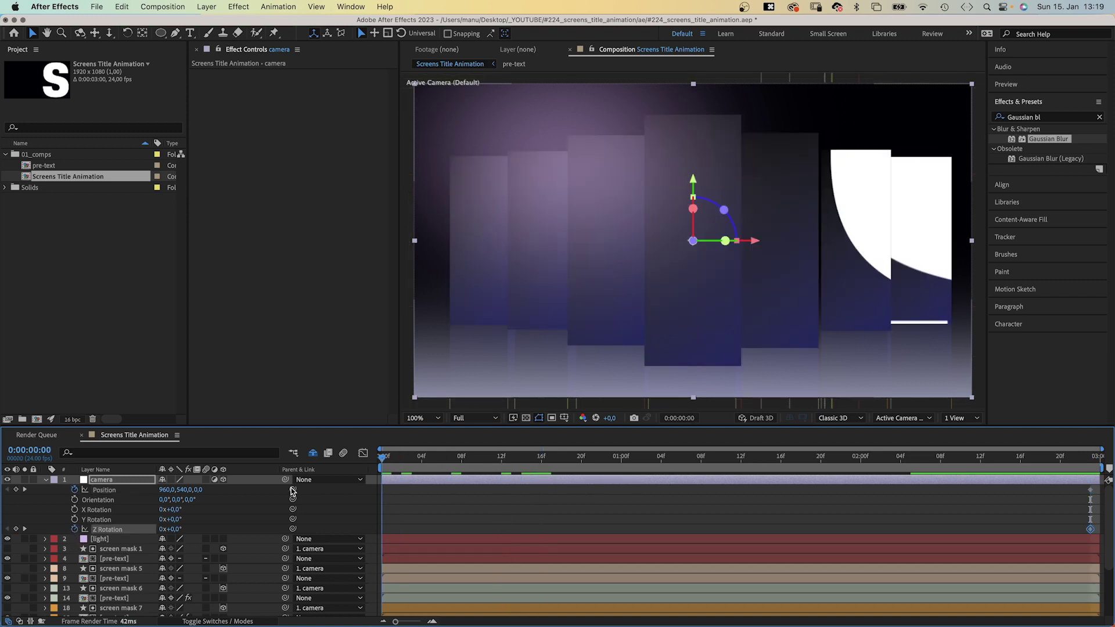
pyautogui.click(198, 489)
pyautogui.write('-1400')
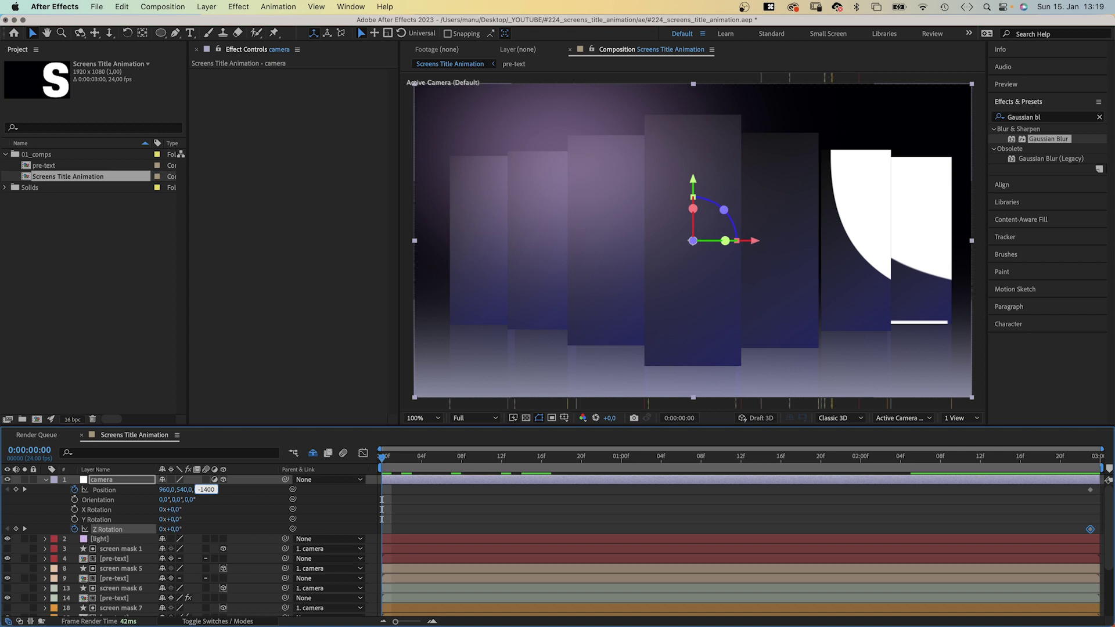
pyautogui.press('Return')
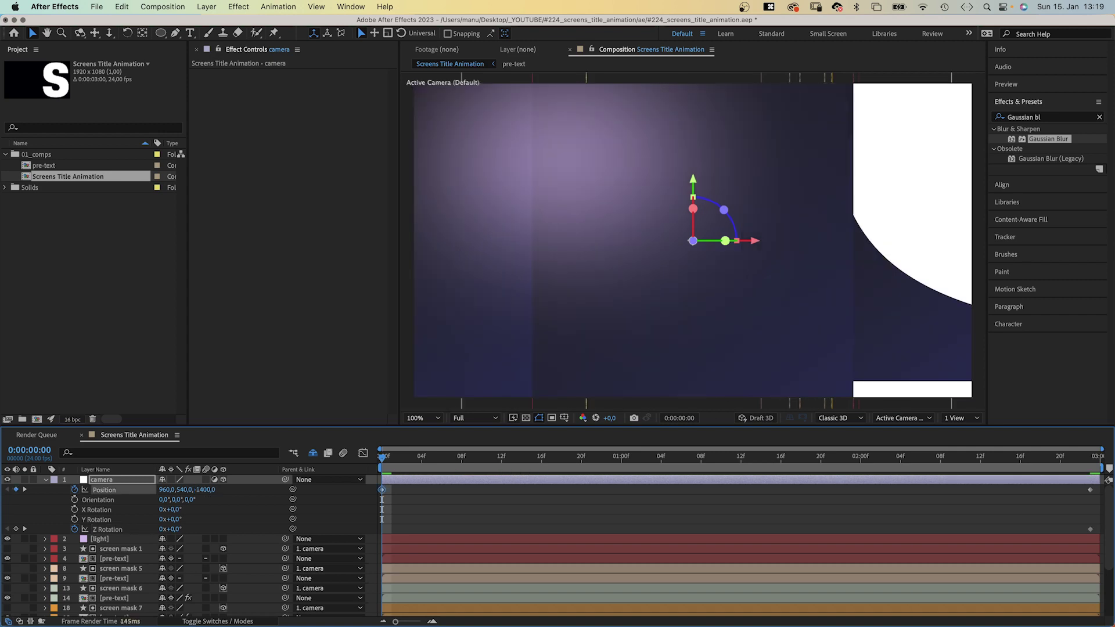
pyautogui.click(172, 529)
pyautogui.write('30')
pyautogui.press('Return')
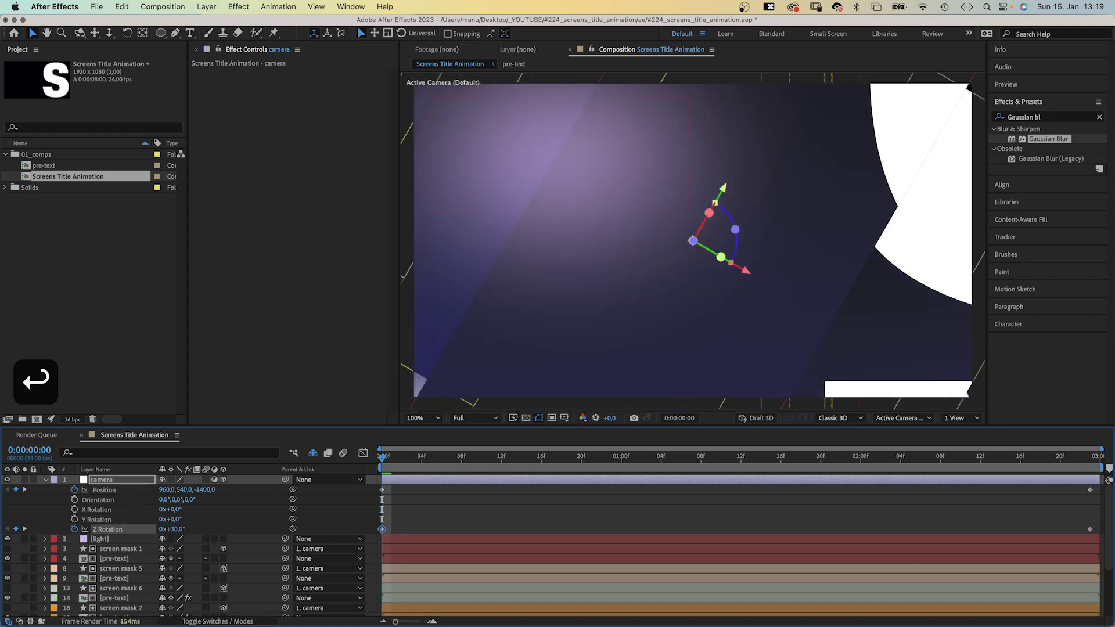
# Shape the camera's Position speed curve to start very fast and ease gradually to zero at the last keyframe
pyautogui.click(363, 453)
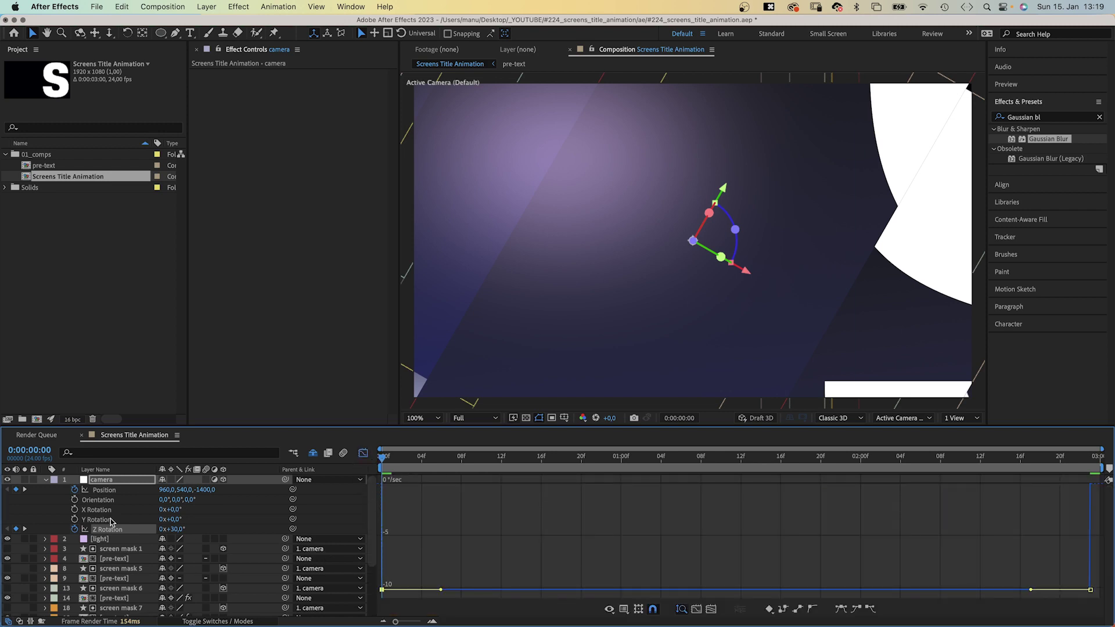
pyautogui.click(106, 491)
pyautogui.click(1089, 485)
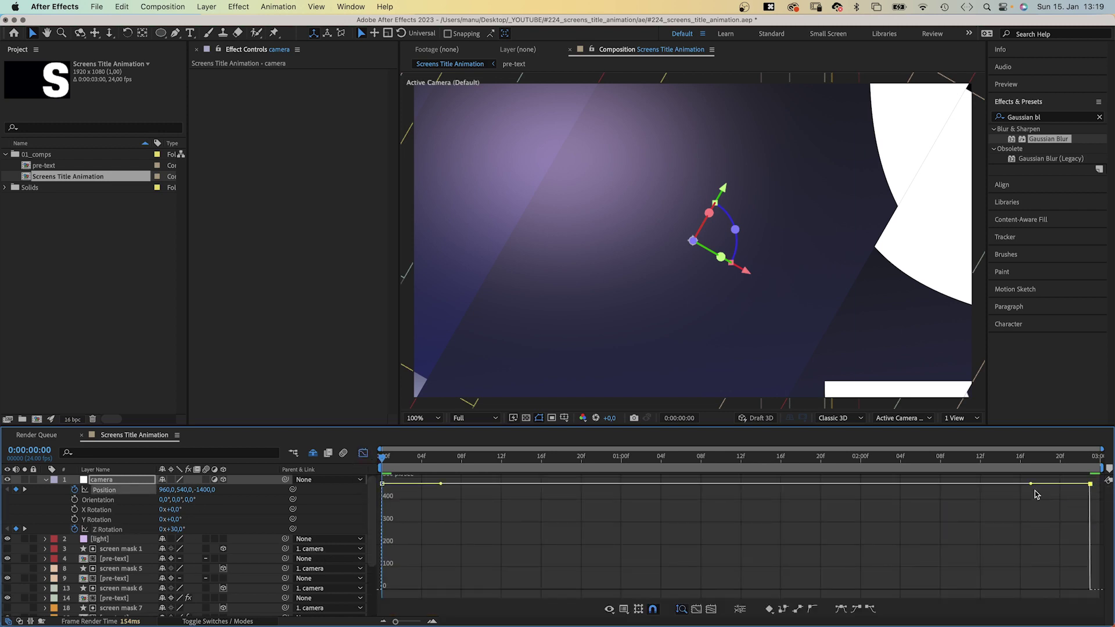
pyautogui.moveTo(1030, 484); pyautogui.dragTo(735, 590)
pyautogui.moveTo(382, 565); pyautogui.dragTo(343, 588)
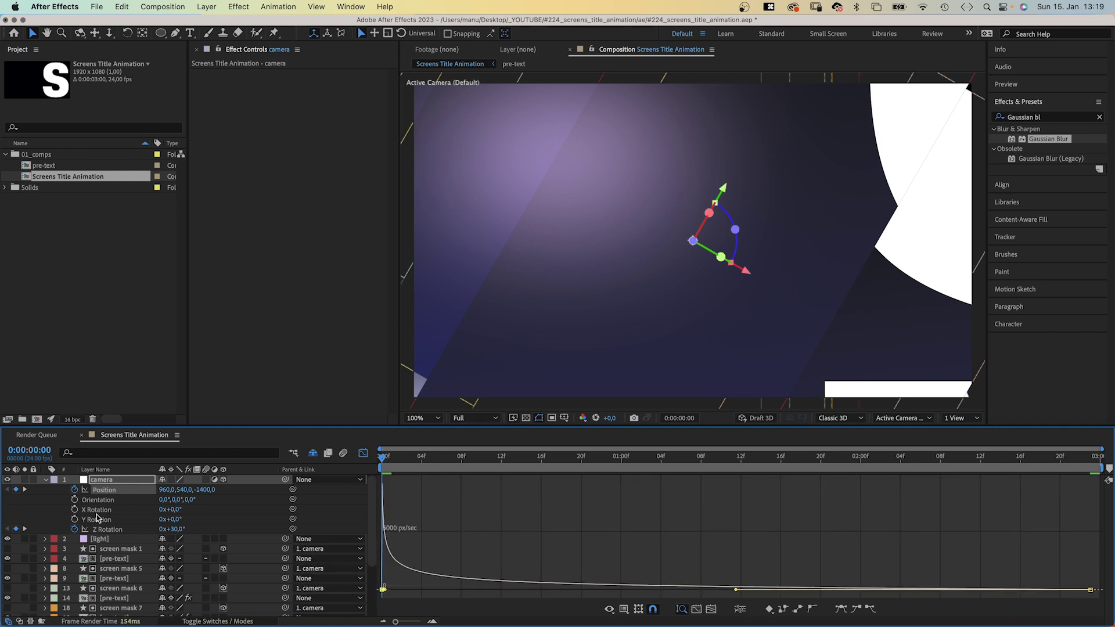
# Give the camera's Z Rotation speed curve the same fast start and long ease to zero at its last keyframe
pyautogui.click(108, 530)
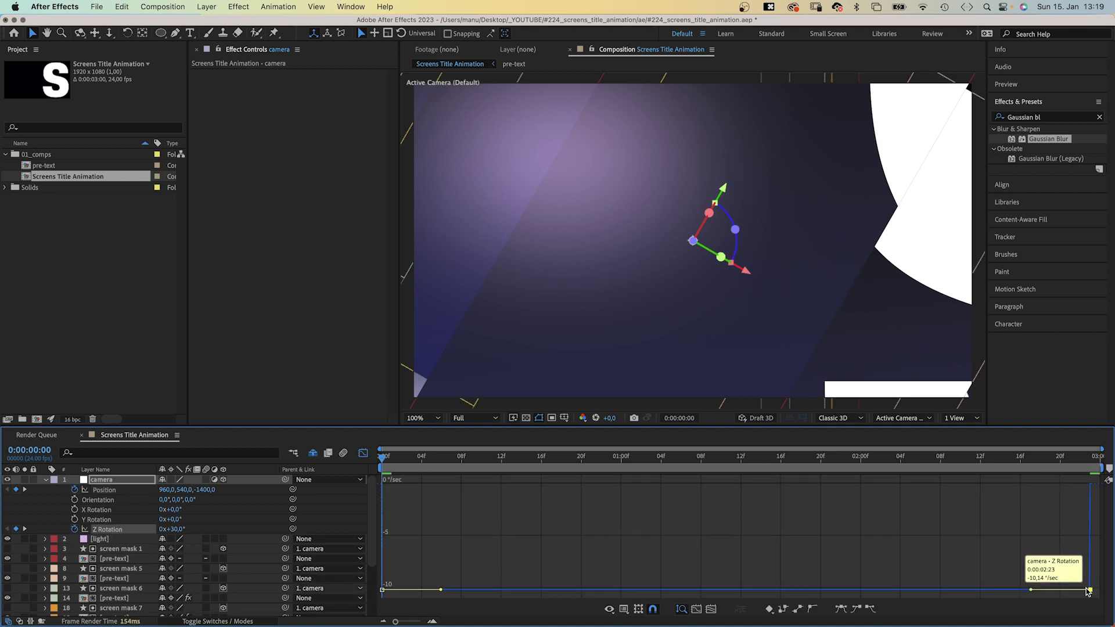
pyautogui.click(1058, 590)
pyautogui.moveTo(1033, 590); pyautogui.dragTo(736, 484)
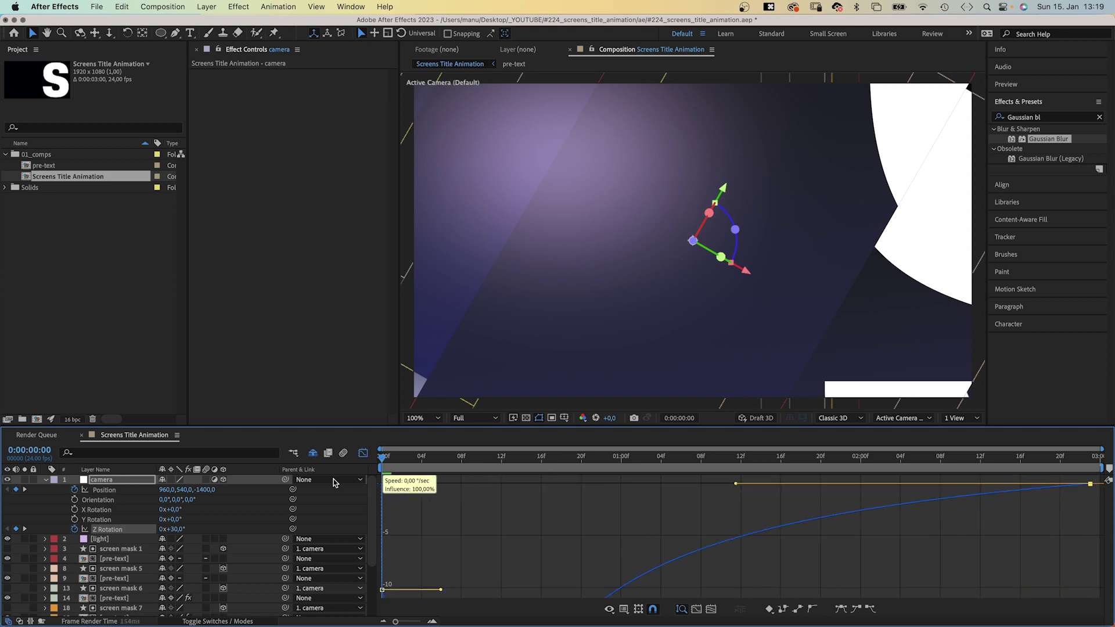
pyautogui.moveTo(382, 507)
pyautogui.mouseDown()
pyautogui.moveTo(457, 515)
pyautogui.moveTo(401, 505)
pyautogui.mouseUp()
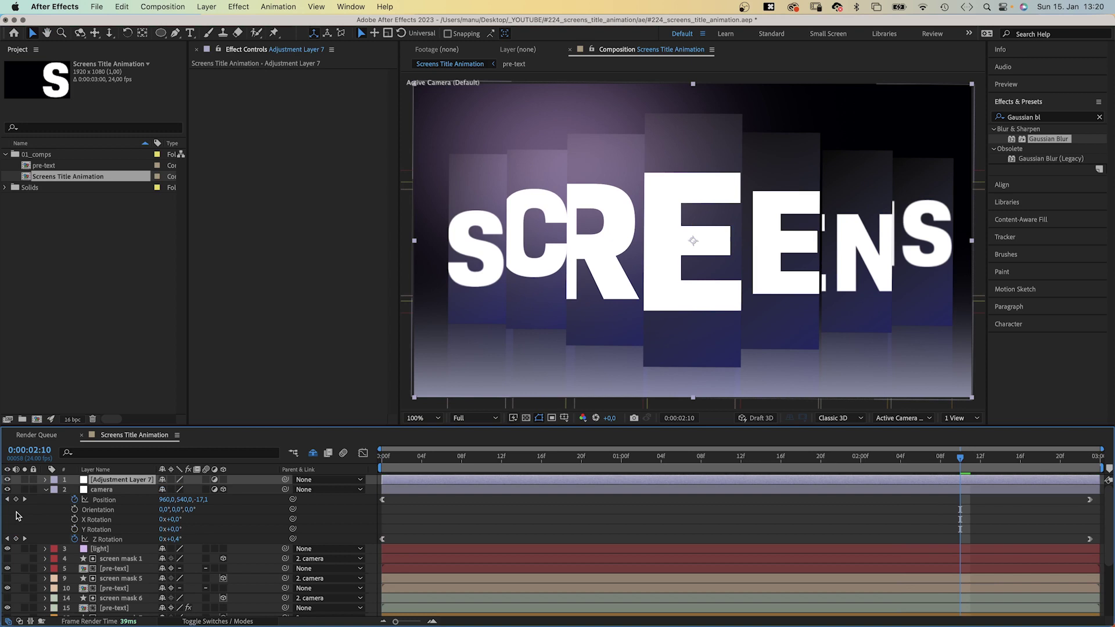
# Rename the new adjustment layer above the camera layer as "noise"
pyautogui.press('Return')
pyautogui.write('noise')
pyautogui.press('Return')
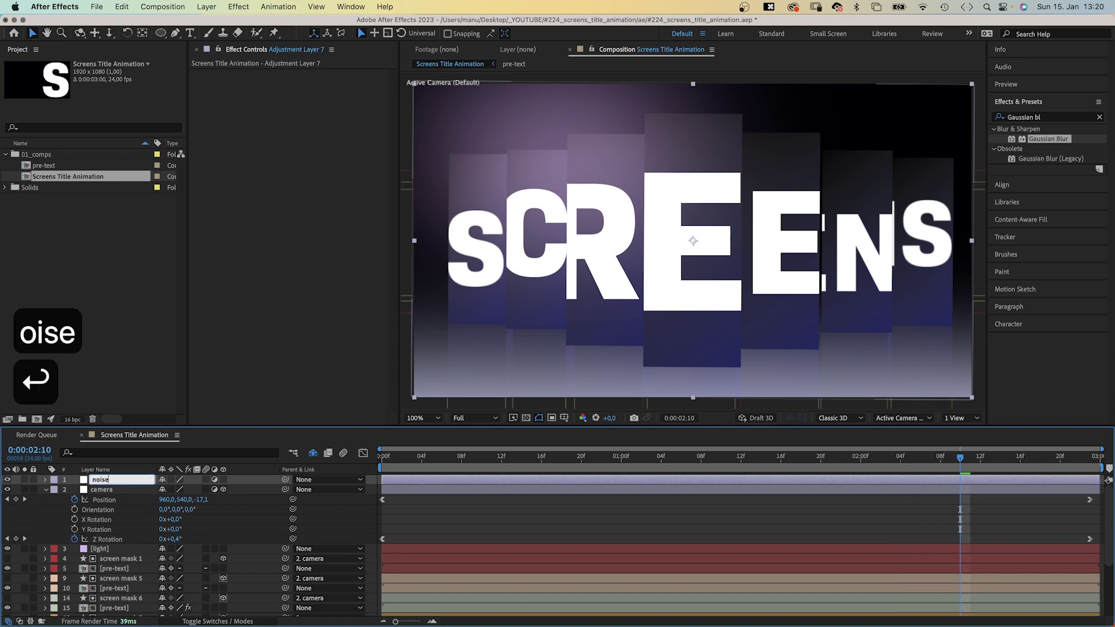
# Apply Gaussian Blur to the noise layer and set its Blurriness to 200 at the first frame
pyautogui.moveTo(1011, 144); pyautogui.dragTo(219, 171)
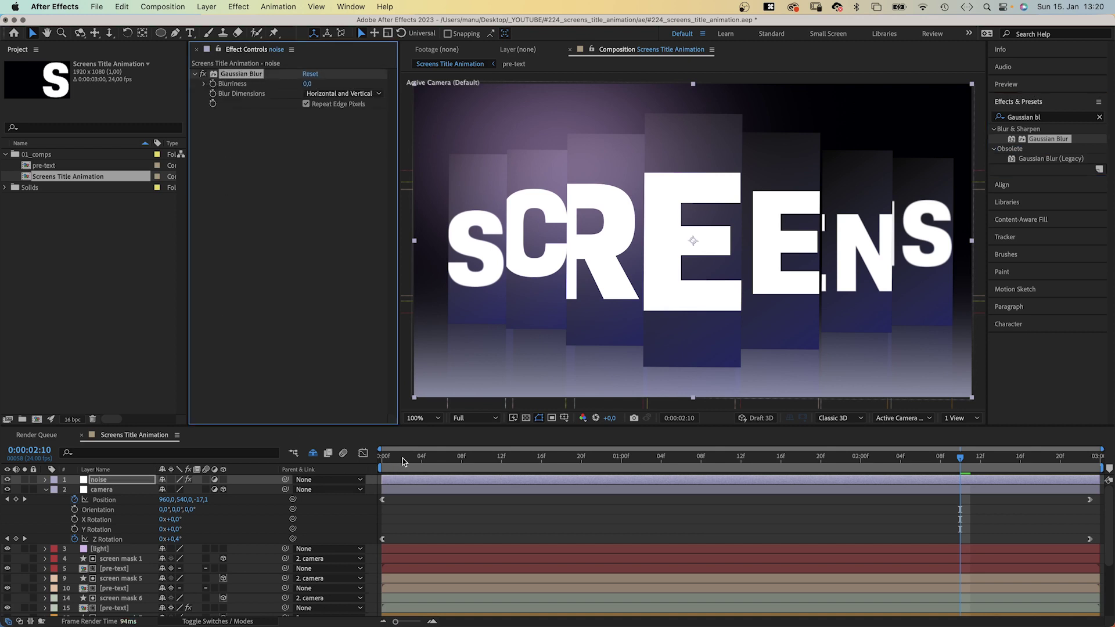
pyautogui.press('Home')
pyautogui.click(307, 84)
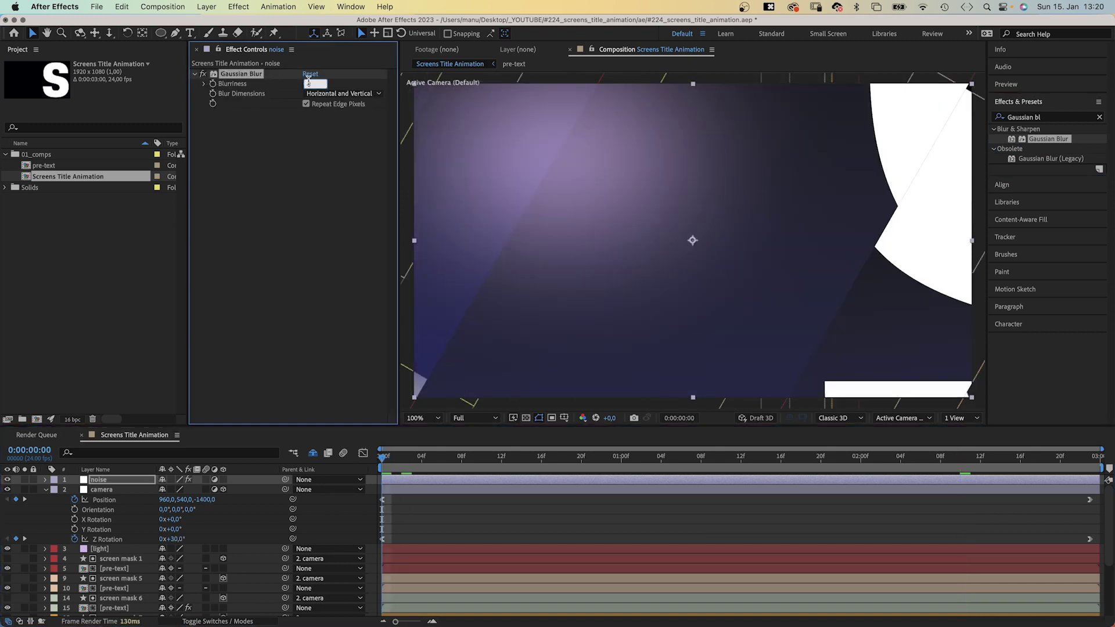
pyautogui.write('200')
pyautogui.press('Return')
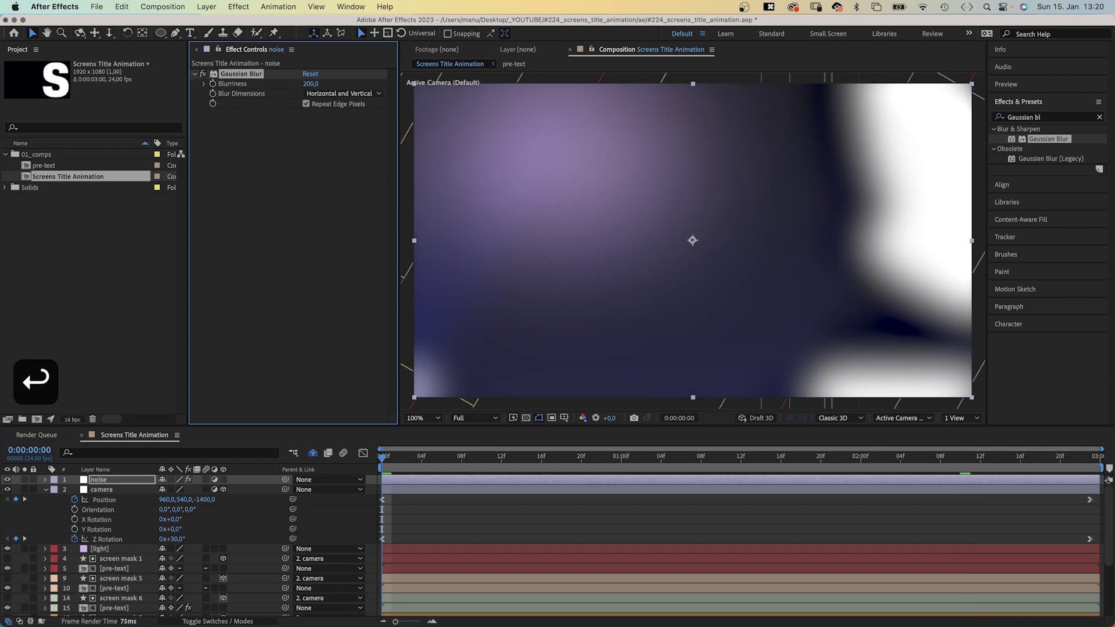
# Animate the noise layer's Gaussian Blur Blurriness with a keyframe at the first frame and a second keyframe of 0 at one second
pyautogui.click(213, 85)
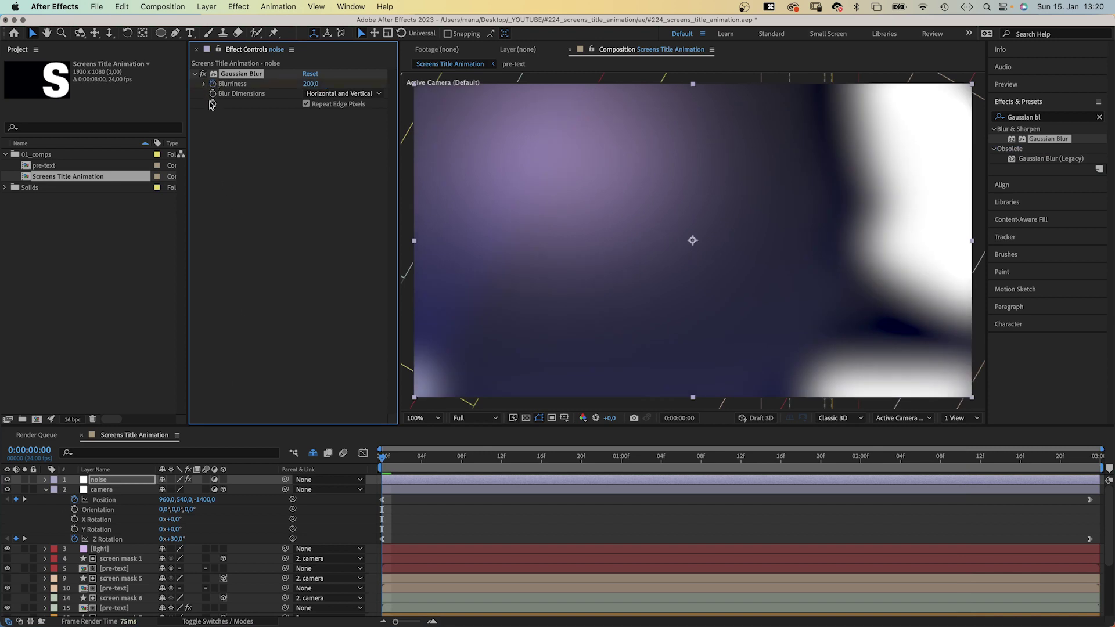
pyautogui.press('u')
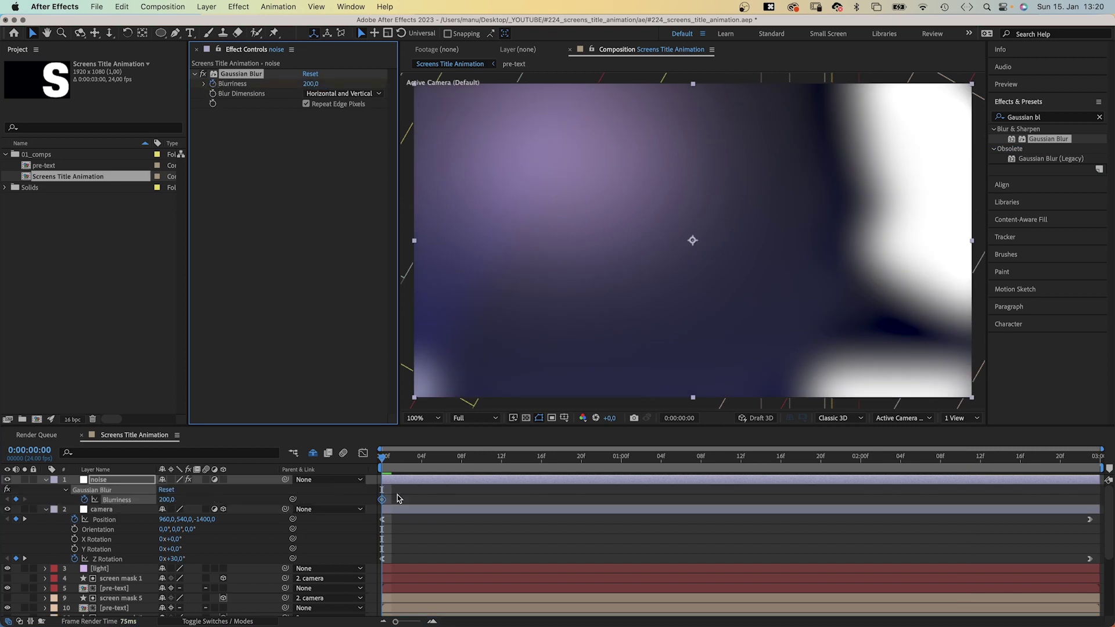
pyautogui.moveTo(503, 458); pyautogui.dragTo(626, 466)
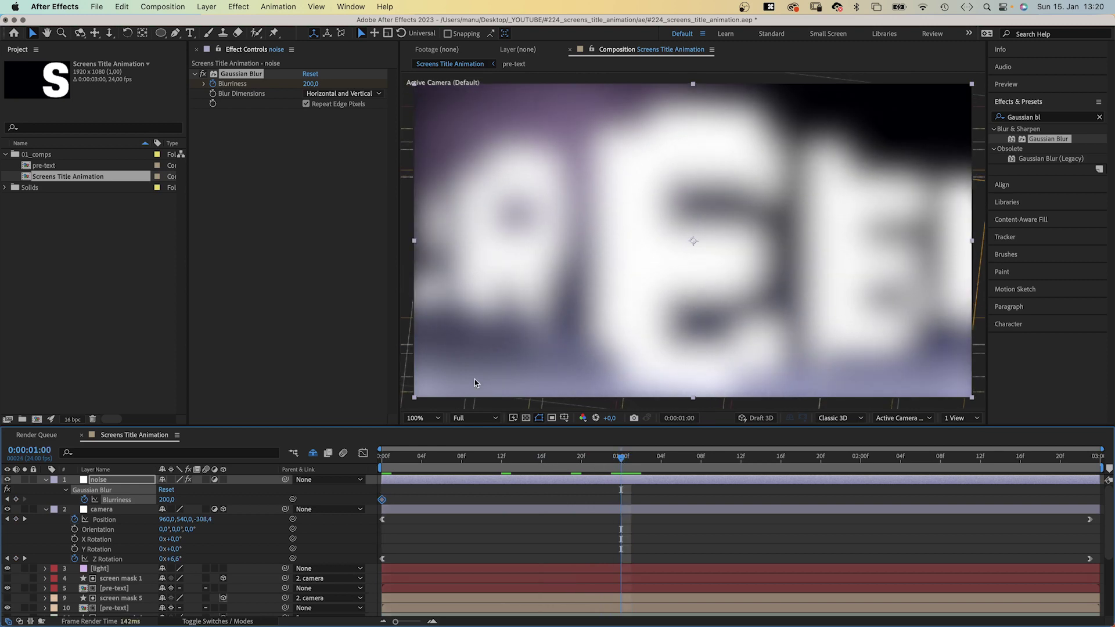
pyautogui.click(310, 84)
pyautogui.write('0')
pyautogui.press('Return')
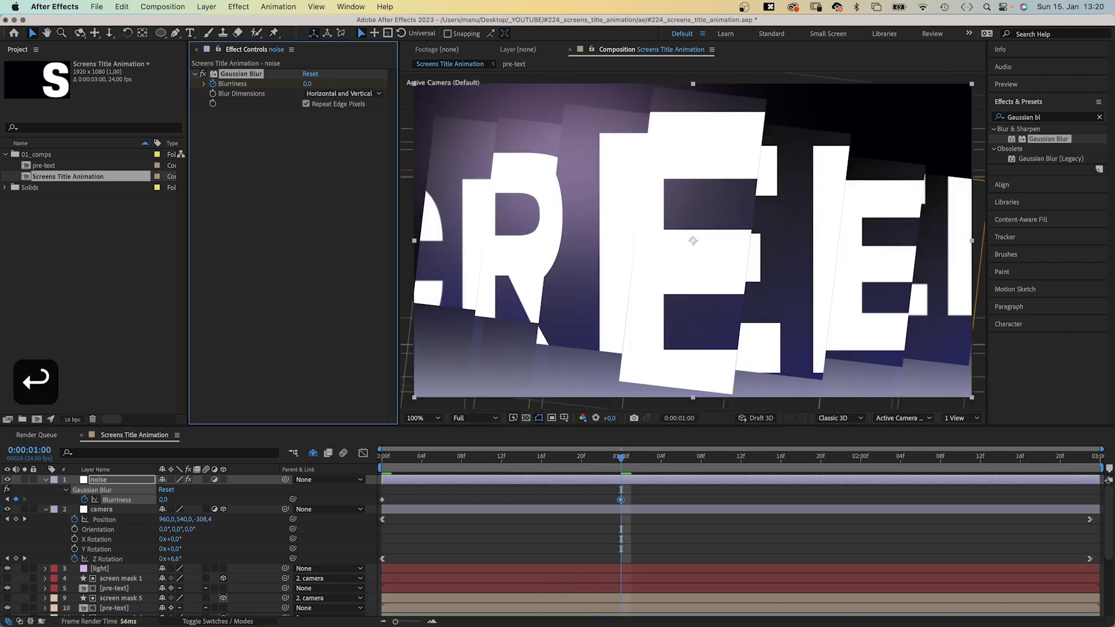
# Shape the Blurriness speed curve so the blur drops quickly near the start and eases gradually to zero speed at its last keyframe
pyautogui.click(363, 453)
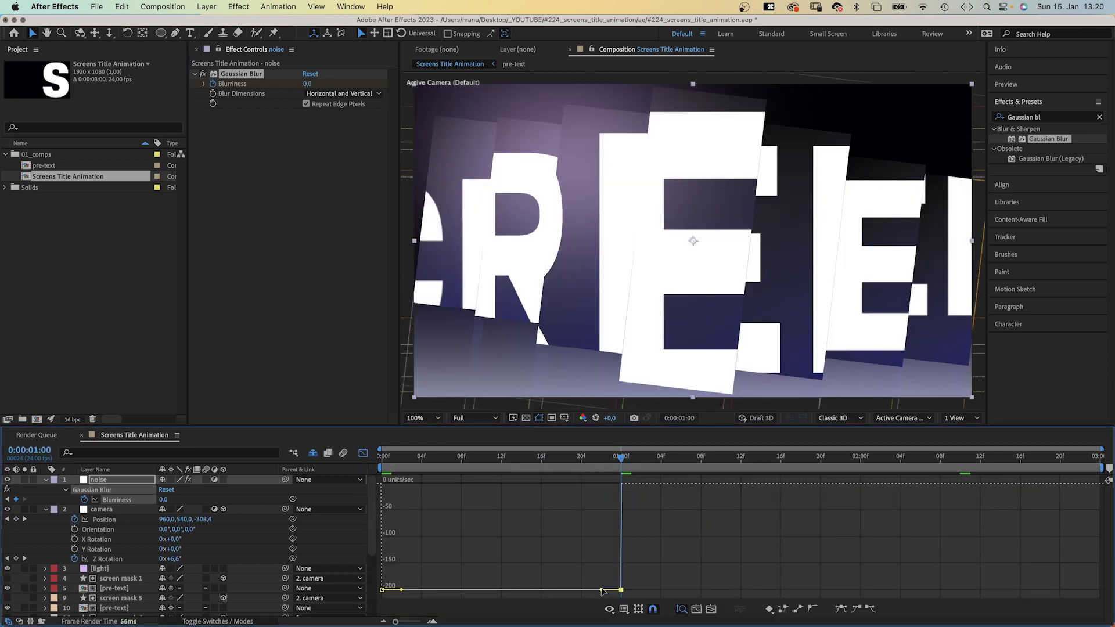
pyautogui.moveTo(601, 591); pyautogui.dragTo(396, 487)
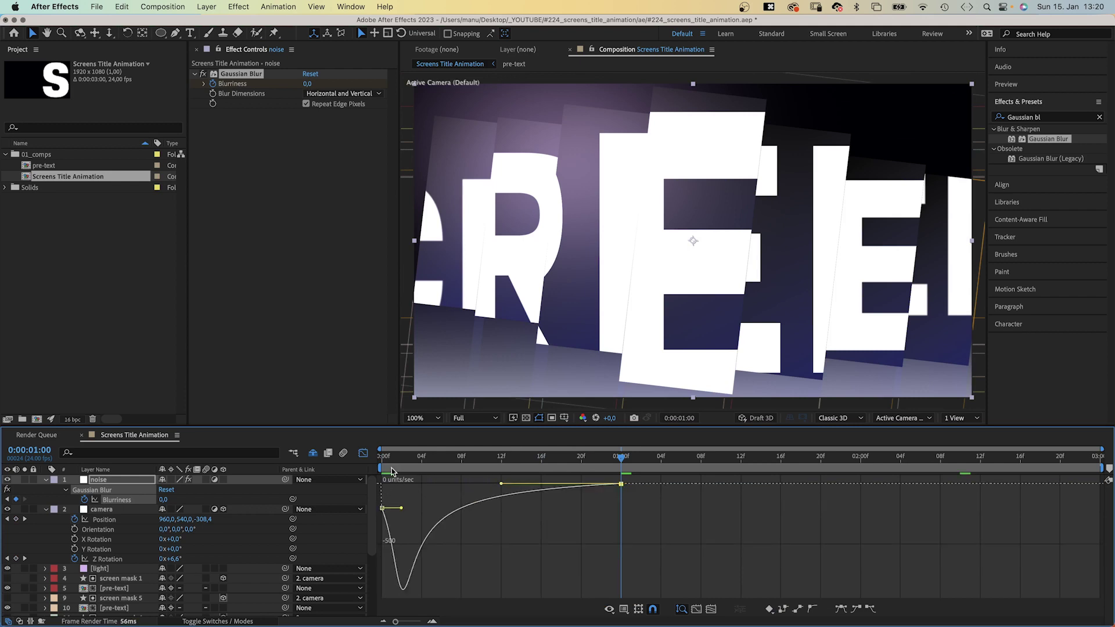
pyautogui.click(363, 453)
pyautogui.press('Home')
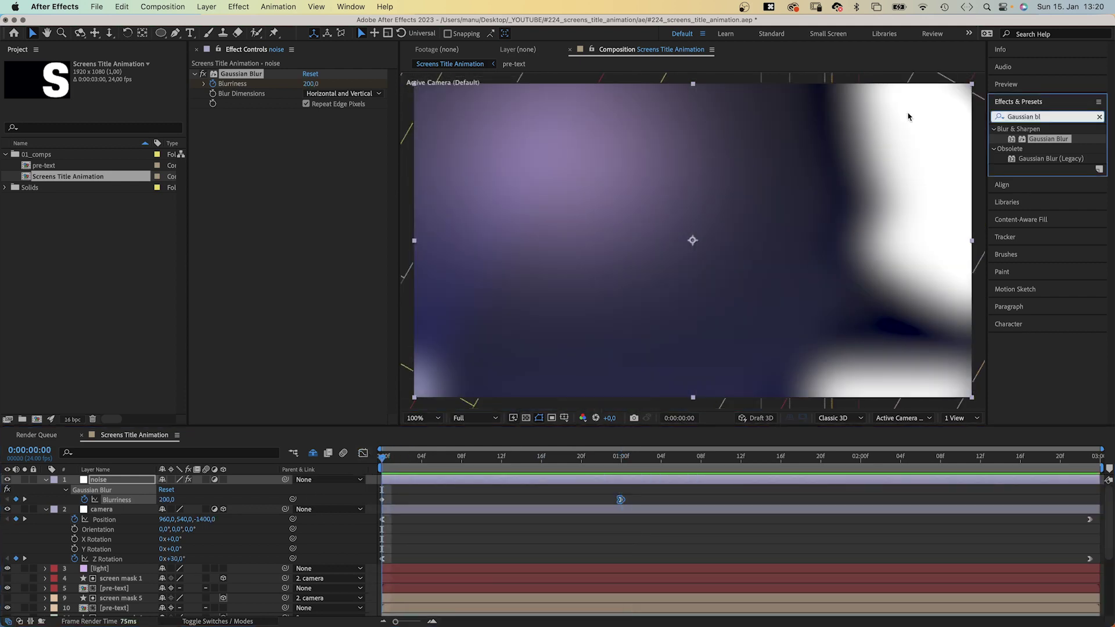
# Add the Noise effect to the noise layer with Amount of Noise 3% and color noise off, and preview the animation
pyautogui.press('super+a')
pyautogui.write('noise')
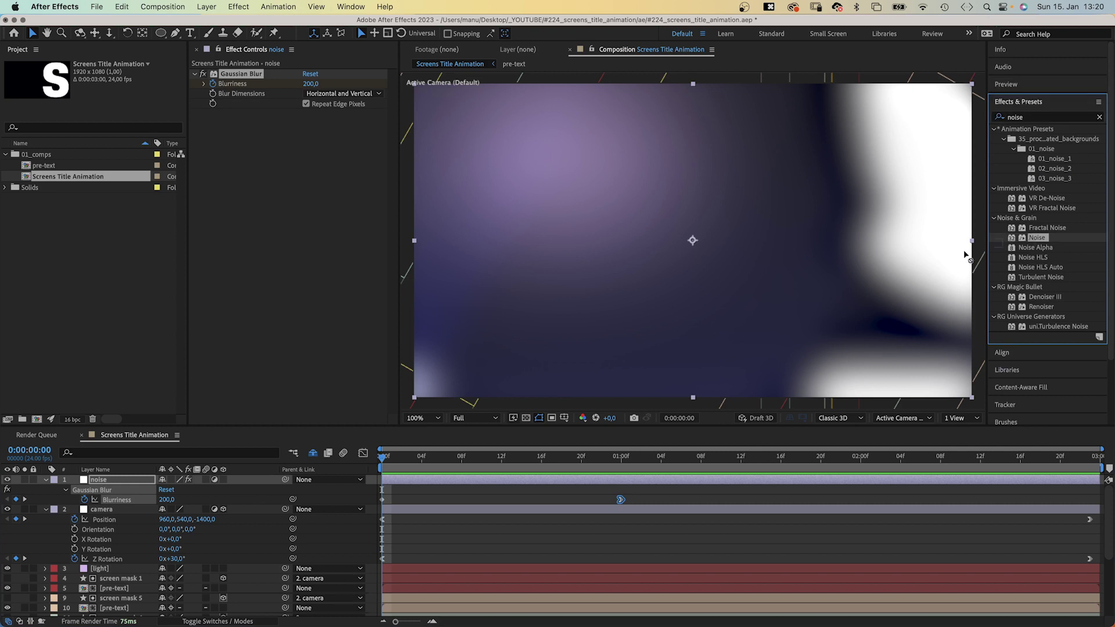
pyautogui.moveTo(967, 255); pyautogui.dragTo(290, 221)
pyautogui.write('3')
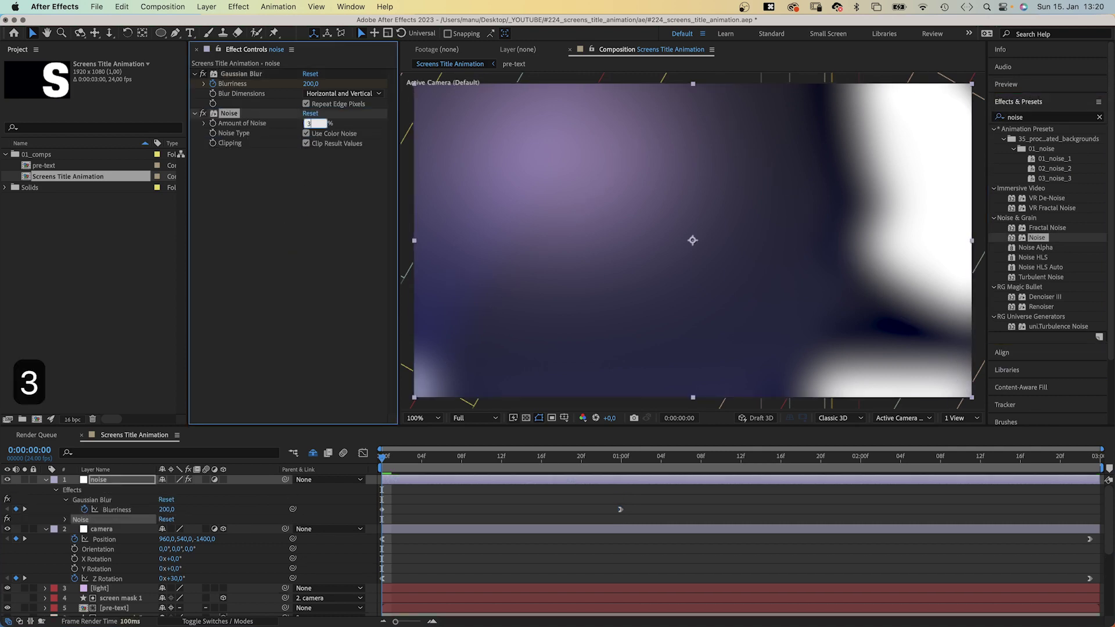
pyautogui.press('Return')
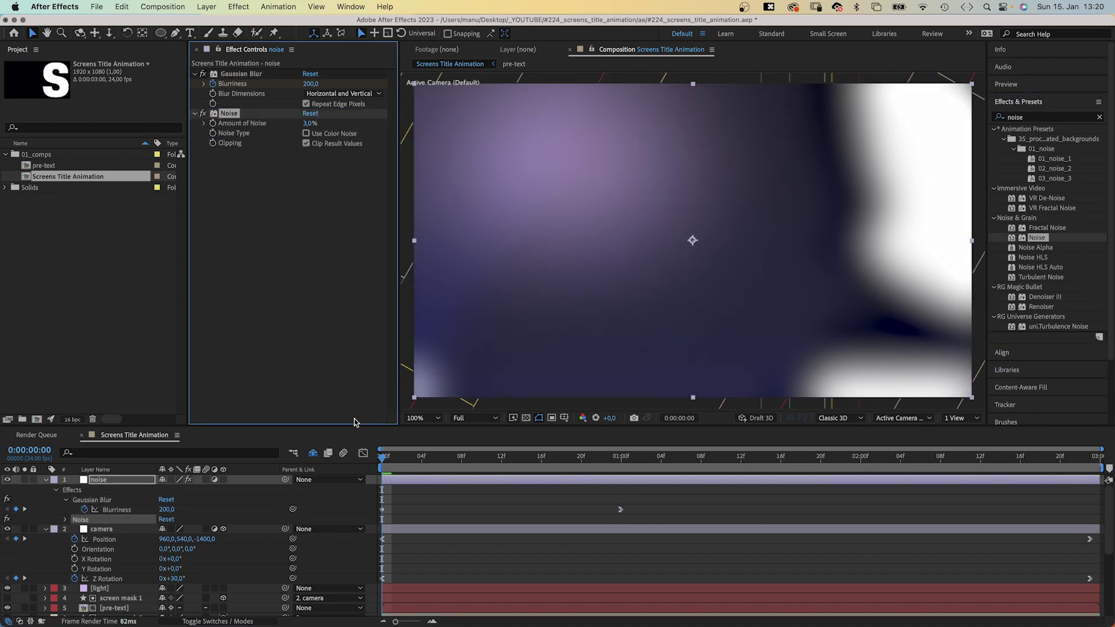
pyautogui.press('space')
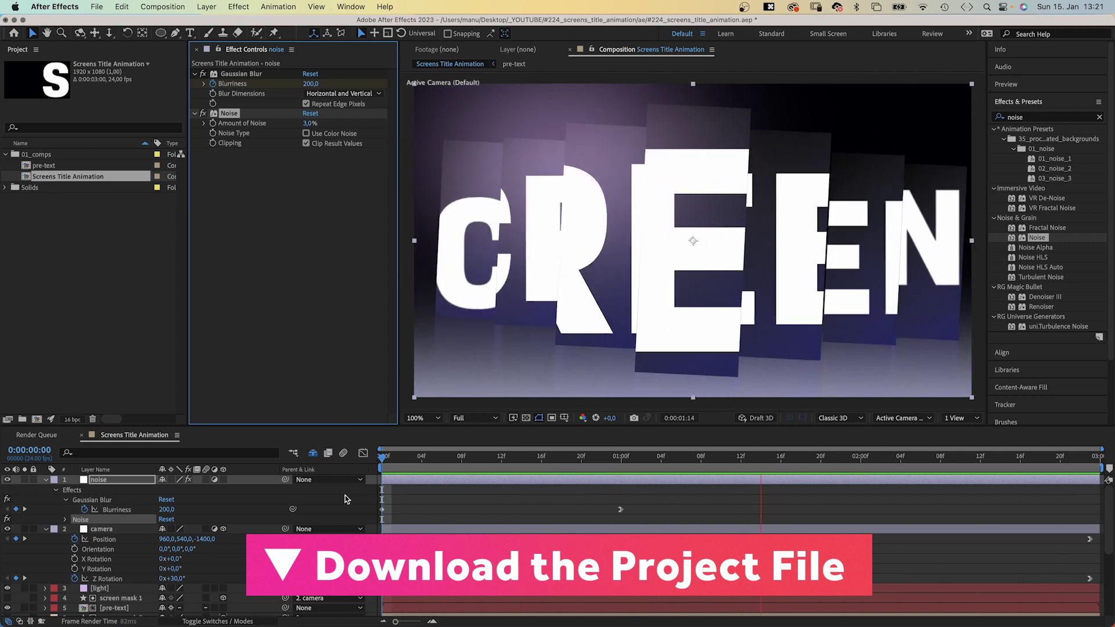